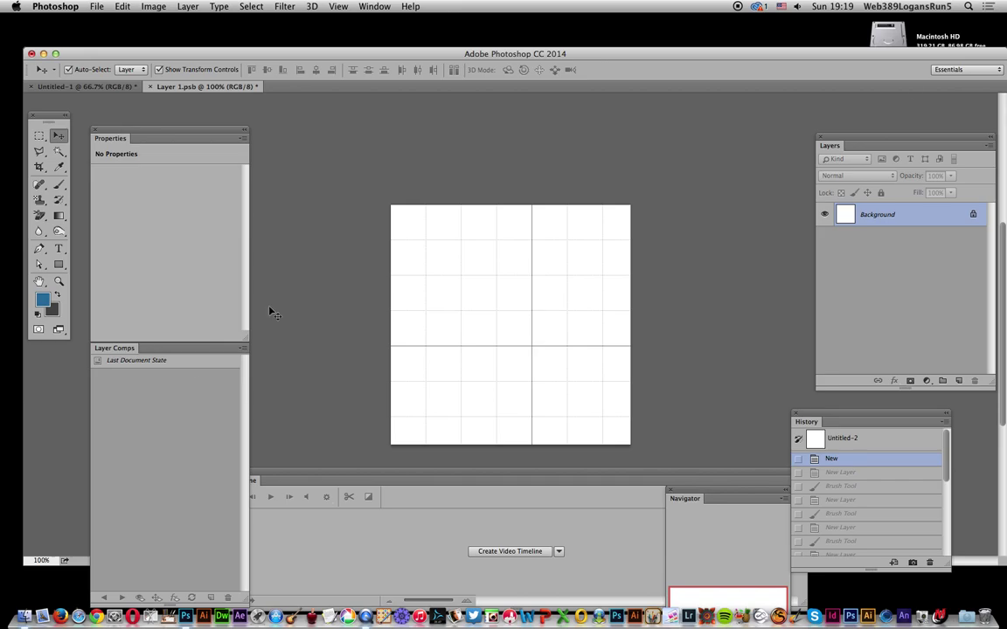
# Add two new empty layers above the Background, keeping the default layer settings
pyautogui.click(188, 7)
pyautogui.moveTo(196, 20)
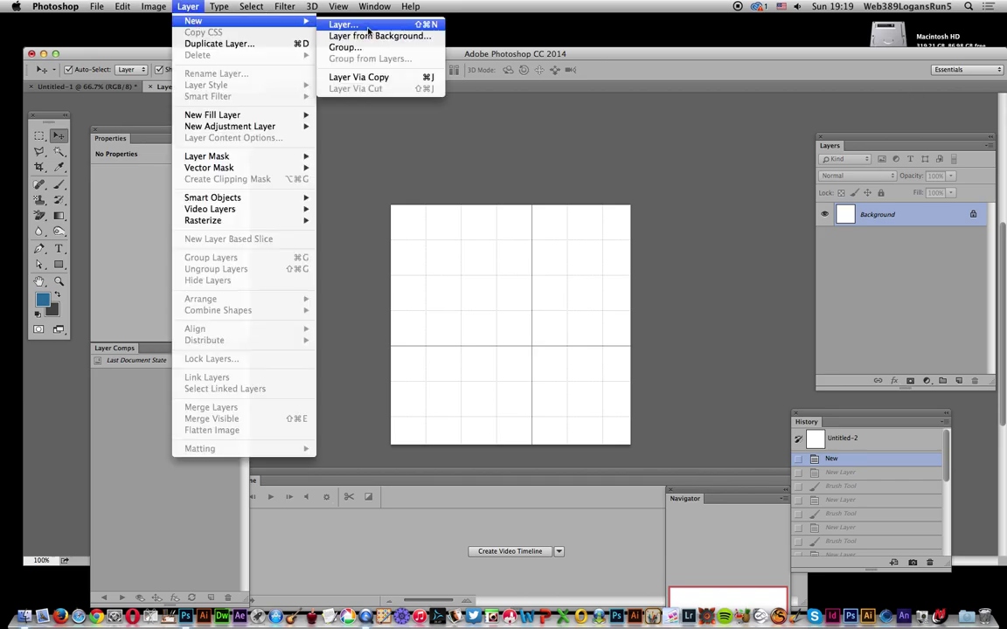
pyautogui.click(368, 26)
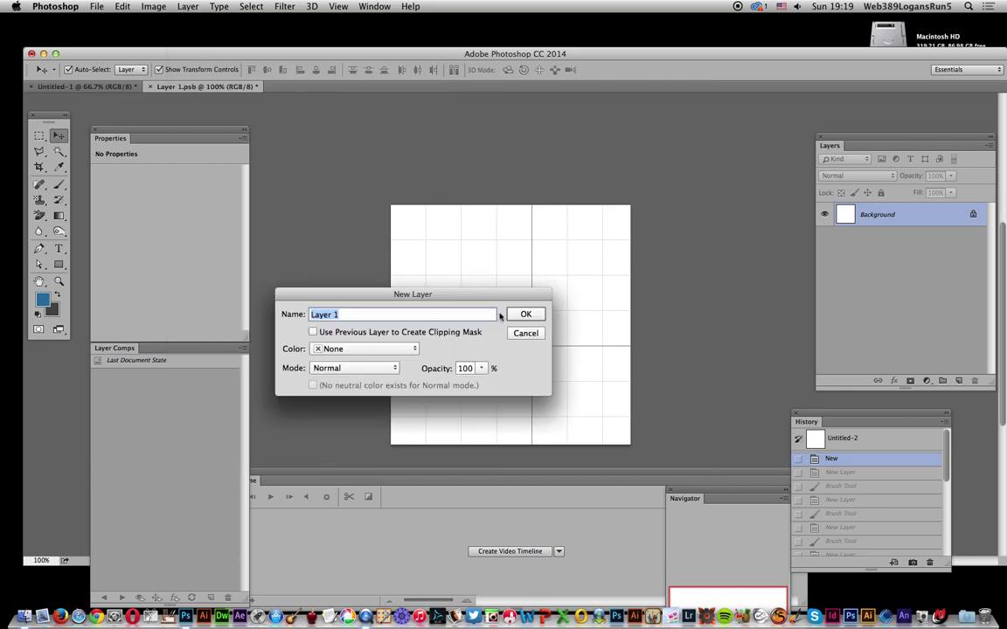
pyautogui.click(529, 316)
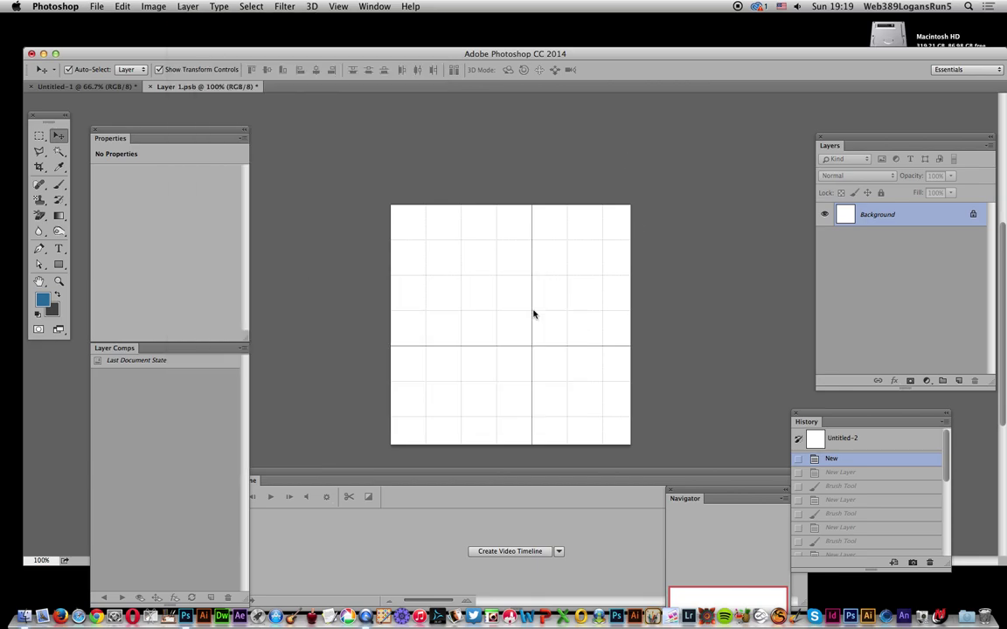
pyautogui.click(188, 7)
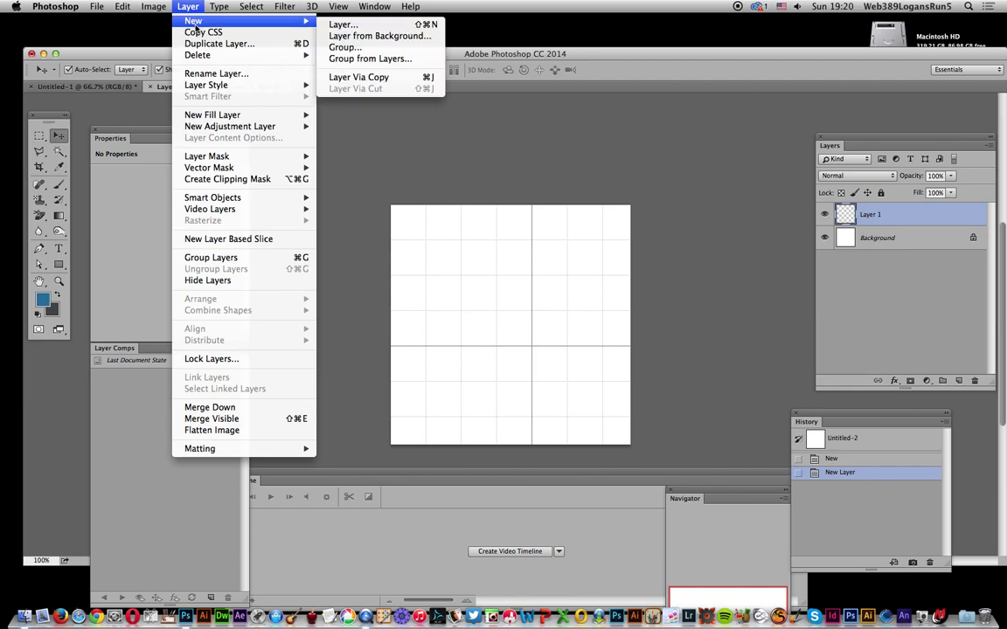
pyautogui.click(757, 250)
pyautogui.press('super+shift+n')
pyautogui.press('Return')
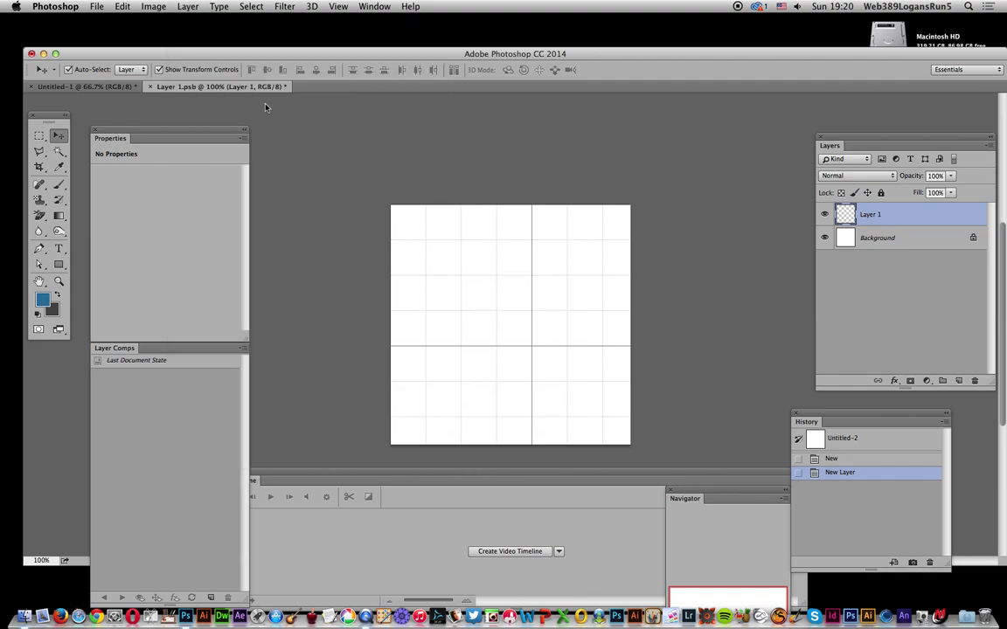
# Add two more empty layers on top of the stack so there are four above the Background
pyautogui.click(188, 6)
pyautogui.moveTo(194, 20)
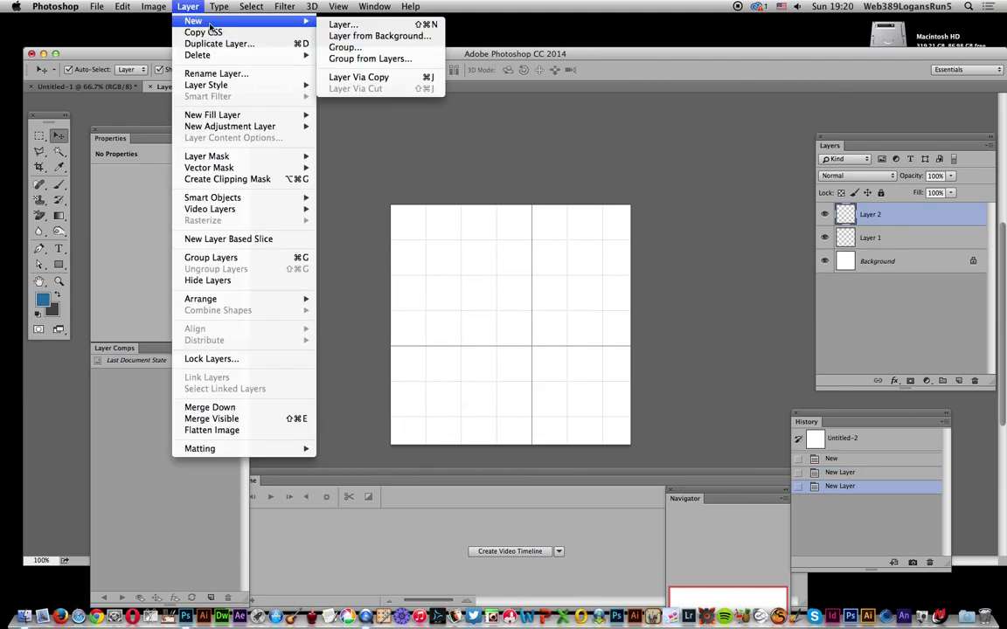
pyautogui.click(341, 25)
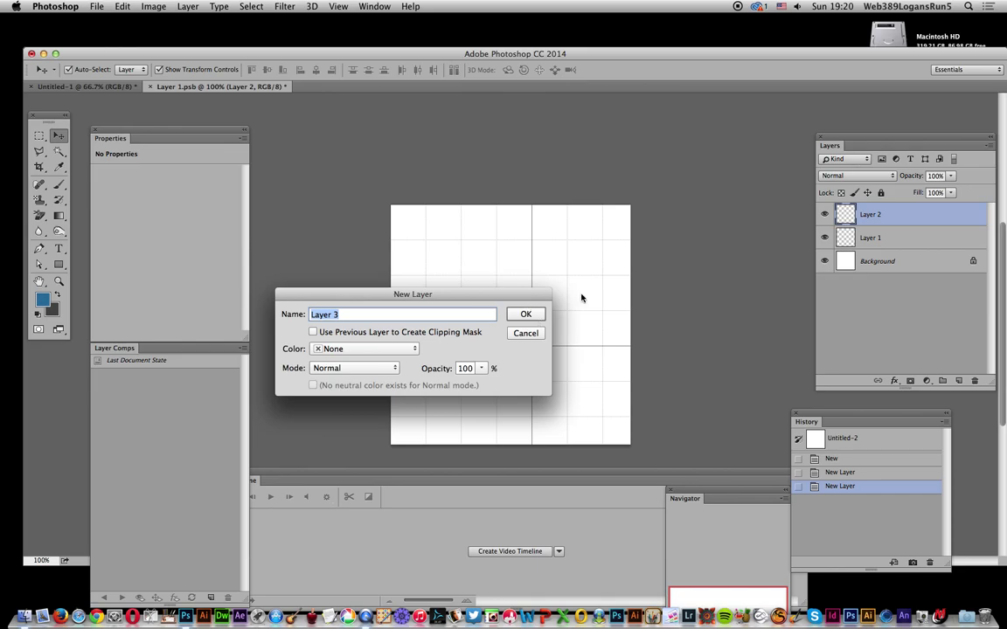
pyautogui.click(535, 314)
pyautogui.click(176, 6)
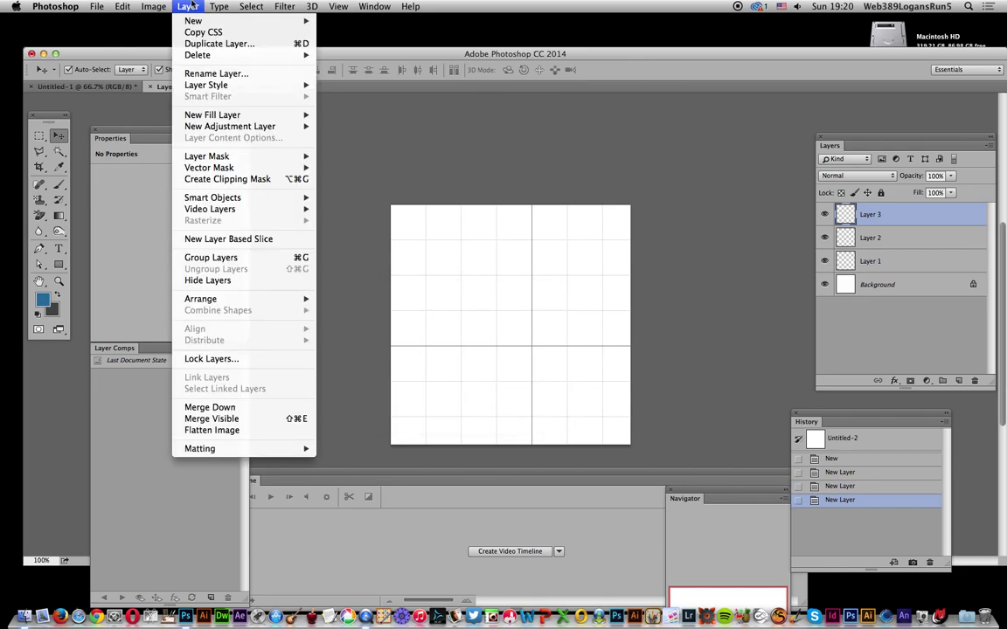
pyautogui.moveTo(193, 24)
pyautogui.click(341, 24)
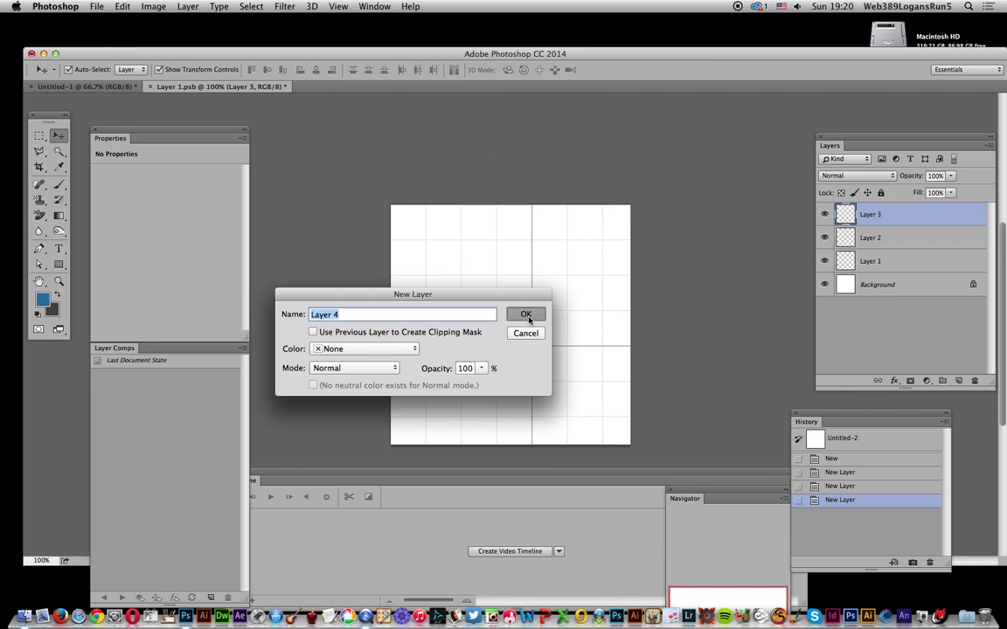
pyautogui.click(528, 320)
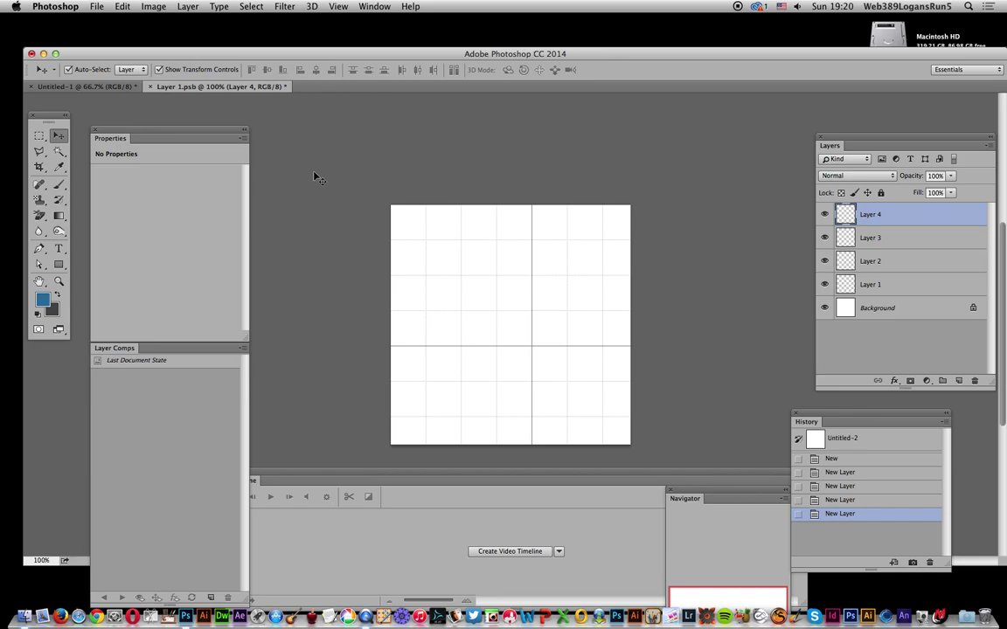
# Activate the Brush tool with the 377 px arrowhead tip that has an eye-shaped centre
pyautogui.click(58, 184)
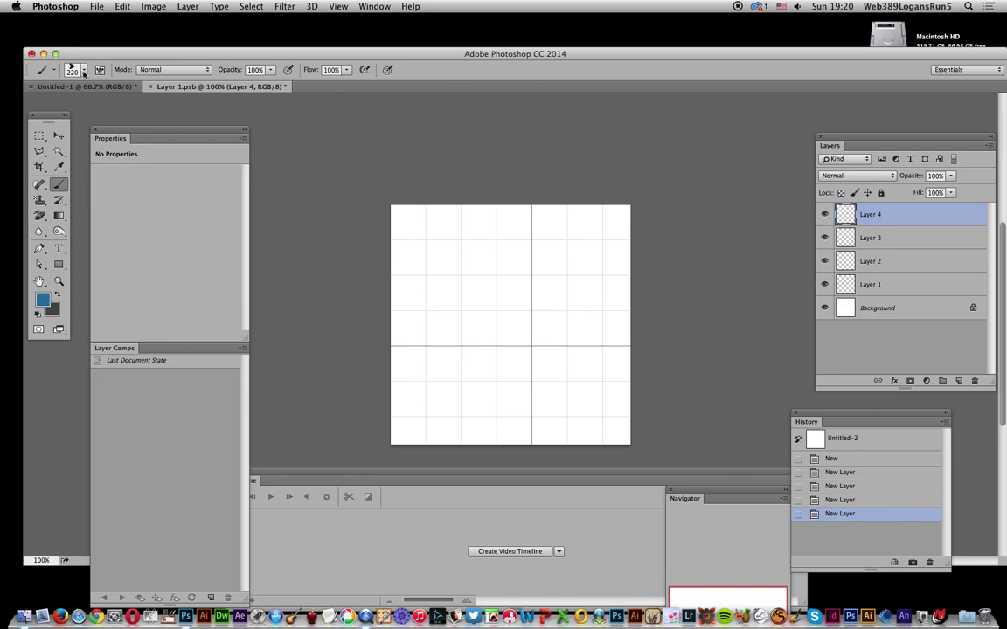
pyautogui.click(85, 70)
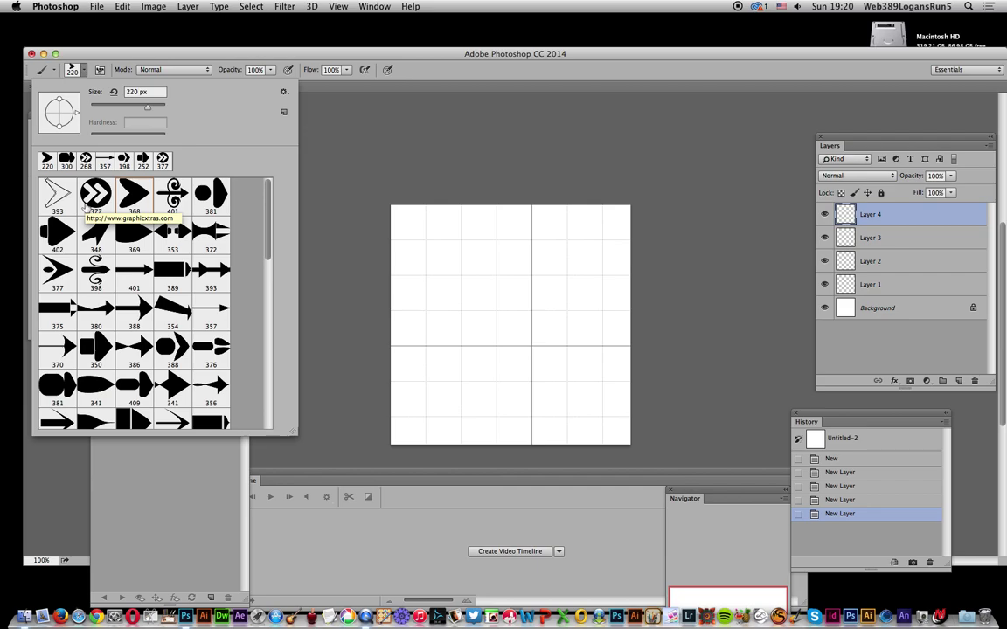
pyautogui.click(57, 271)
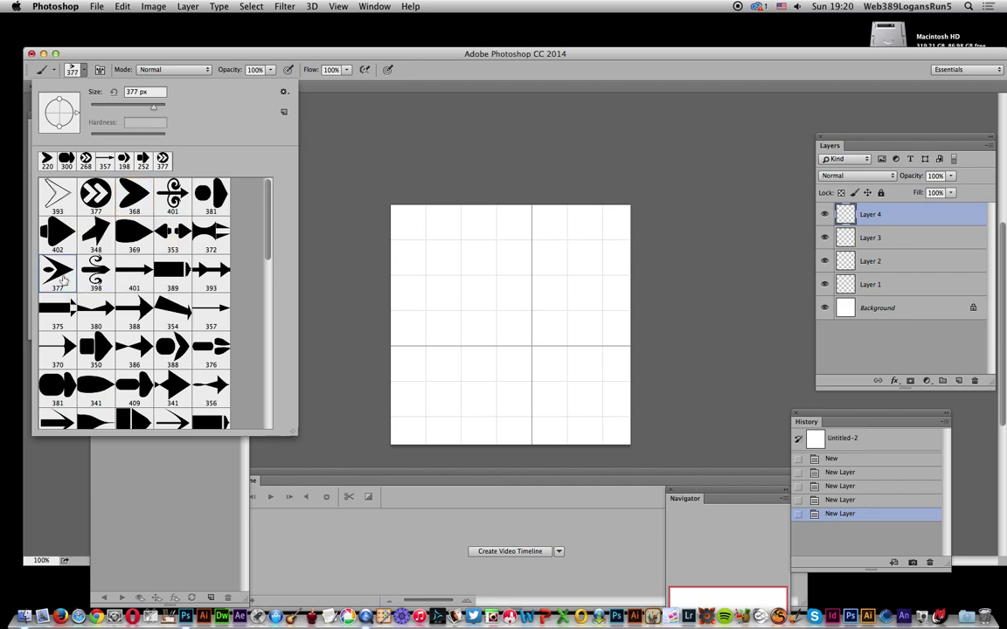
# Set the brush size to 380 px
pyautogui.click(135, 92)
pyautogui.write('380')
pyautogui.press('Return')
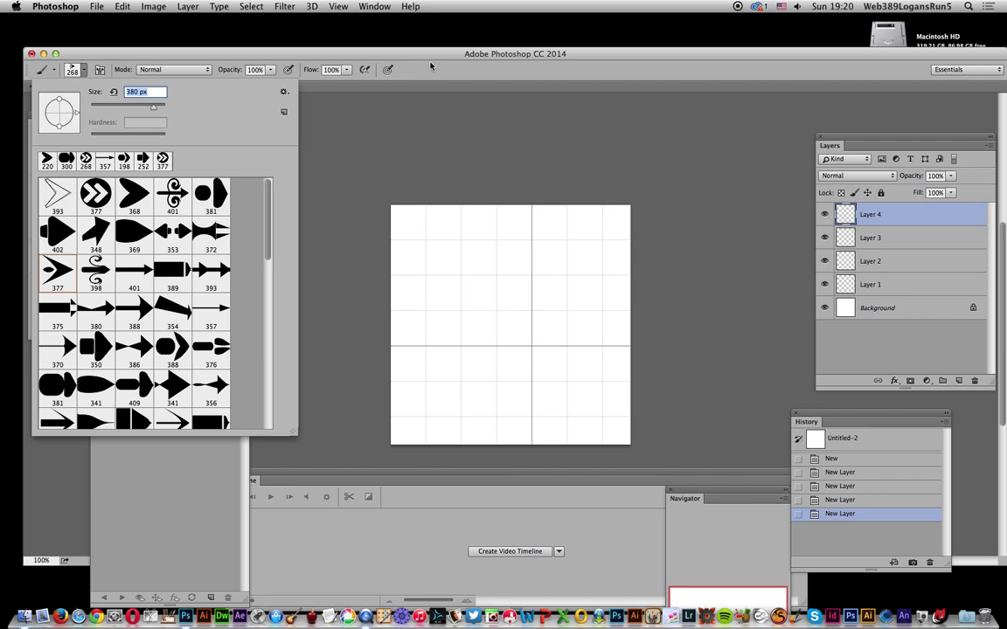
pyautogui.press('Return')
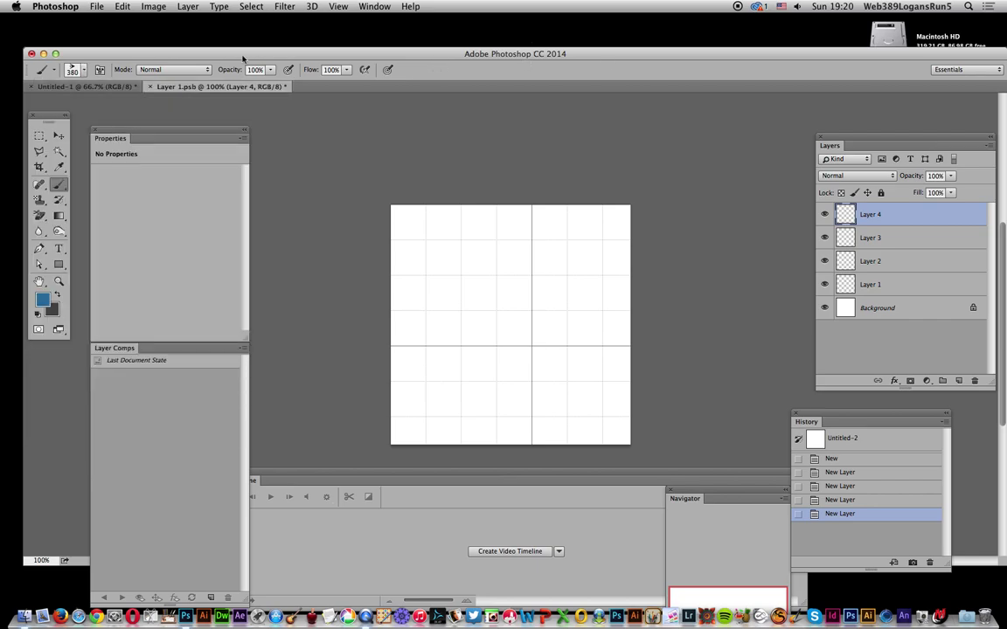
# Reduce the brush size to 284 px and stamp one blue arrowhead near the canvas centre on Layer 1
pyautogui.click(71, 70)
pyautogui.moveTo(150, 106); pyautogui.dragTo(134, 107)
pyautogui.press('Return')
pyautogui.click(906, 286)
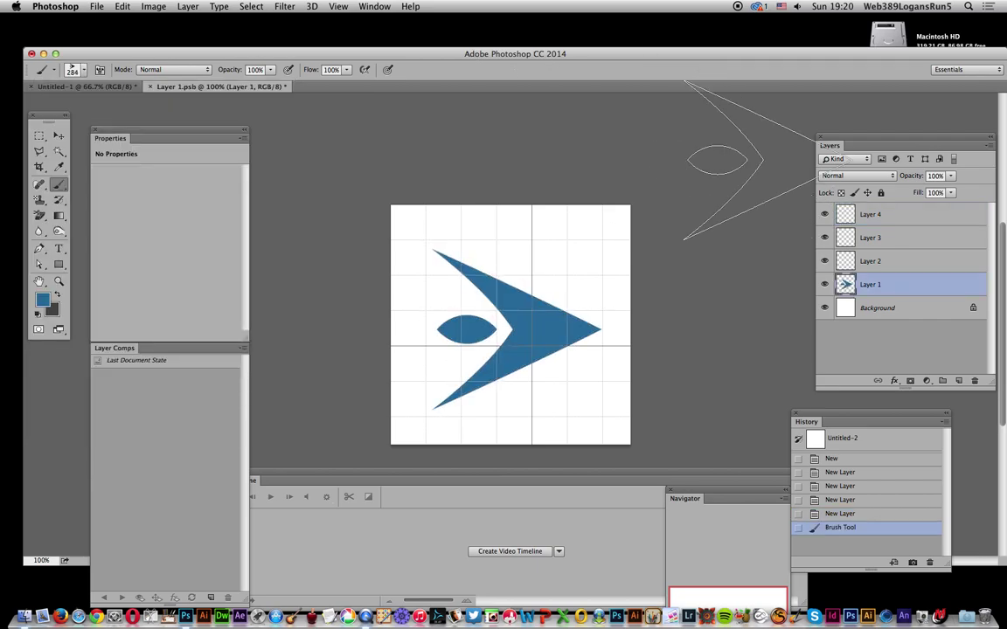
# Make Layer 2 active and choose the 378 px straight arrow brush tip, reduced to 185 px
pyautogui.click(78, 69)
pyautogui.click(909, 269)
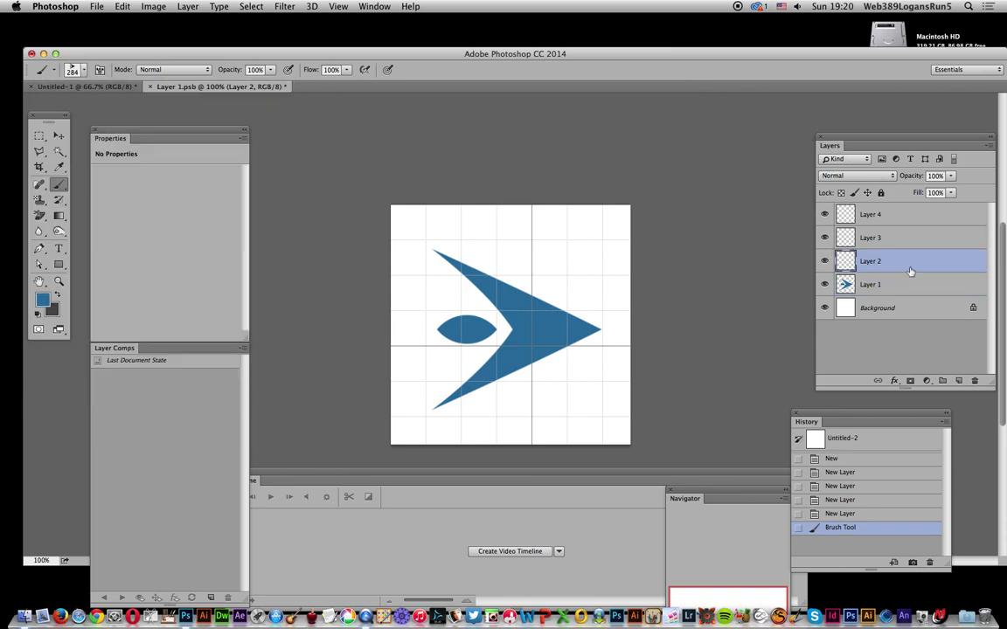
pyautogui.click(82, 70)
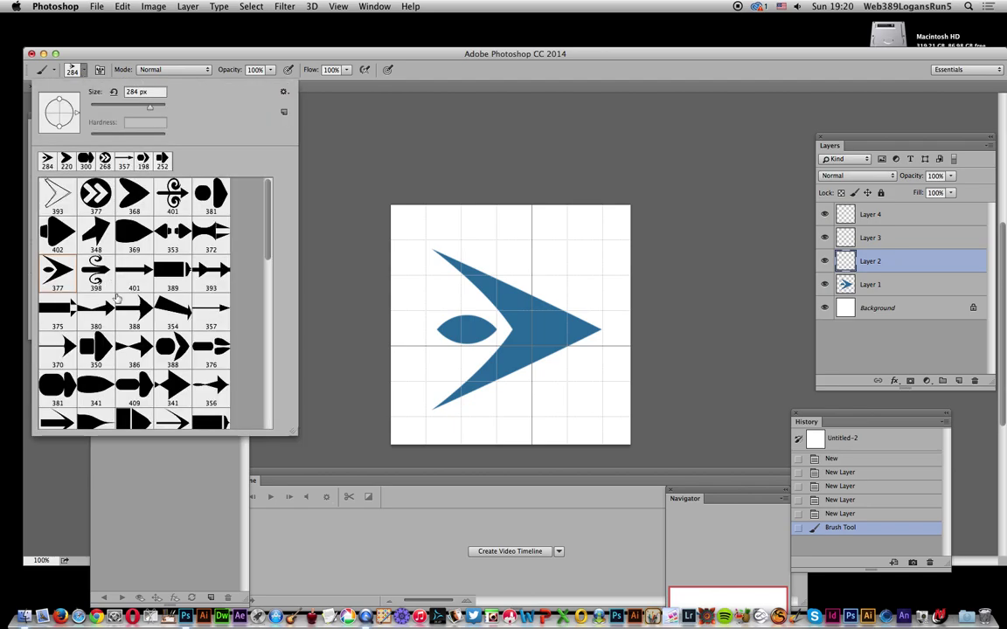
pyautogui.scroll(-2, 103, 267)
pyautogui.click(66, 346)
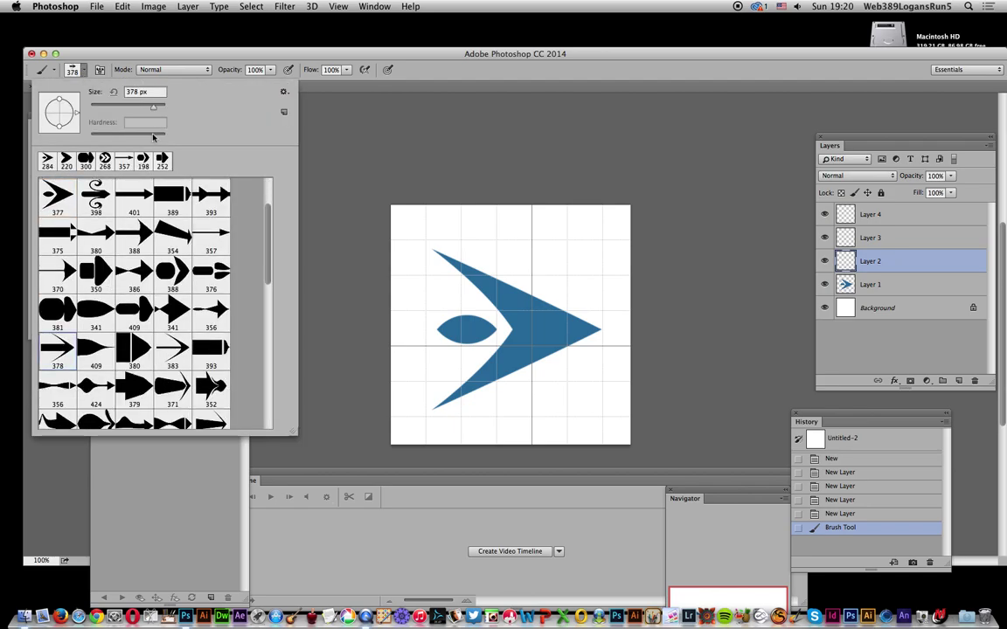
pyautogui.moveTo(140, 106); pyautogui.dragTo(135, 98)
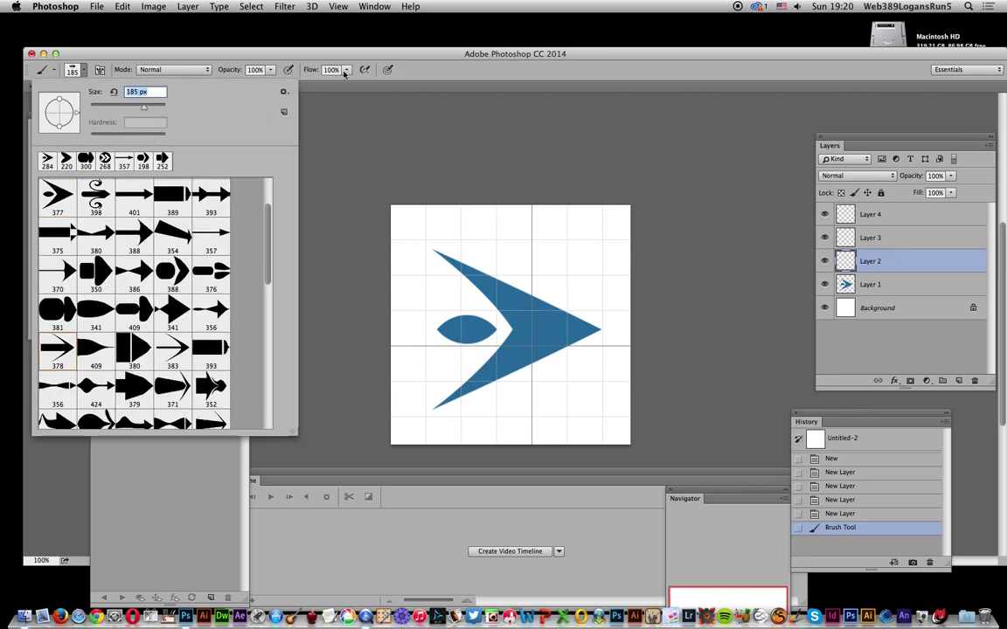
pyautogui.press('Return')
# Set the foreground color to light blue and stamp the straight arrow over the blue arrowhead on Layer 2
pyautogui.click(42, 300)
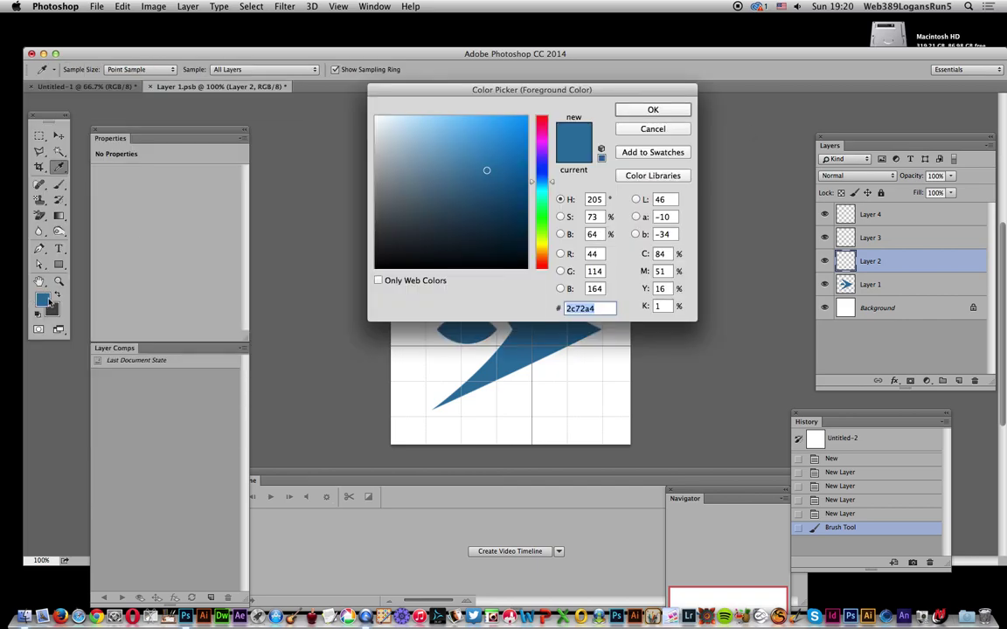
pyautogui.click(443, 124)
pyautogui.click(653, 110)
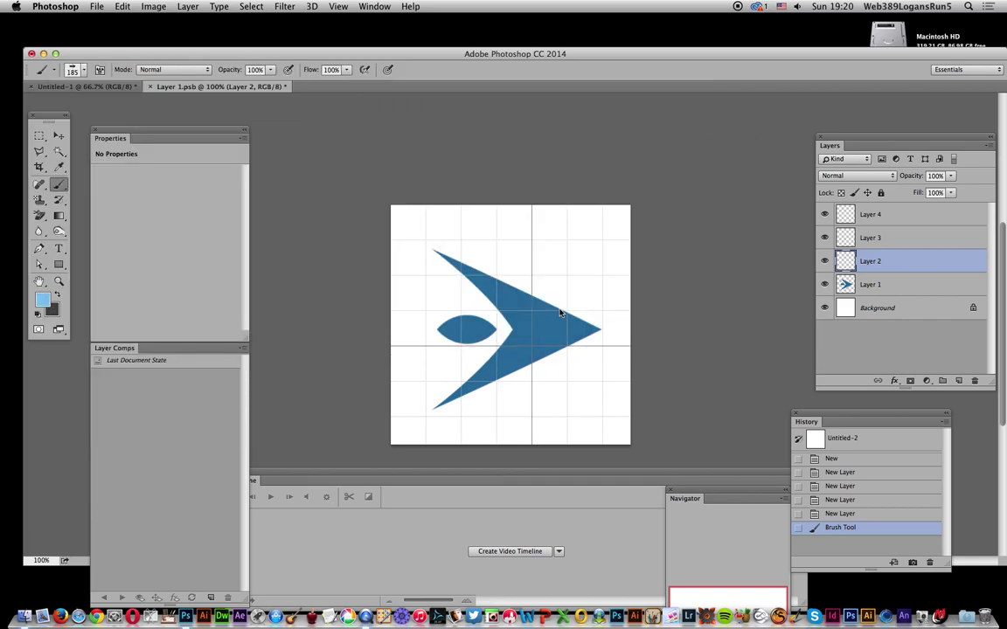
pyautogui.moveTo(446, 330)
pyautogui.mouseDown()
pyautogui.moveTo(555, 330)
pyautogui.moveTo(489, 330)
pyautogui.mouseUp()
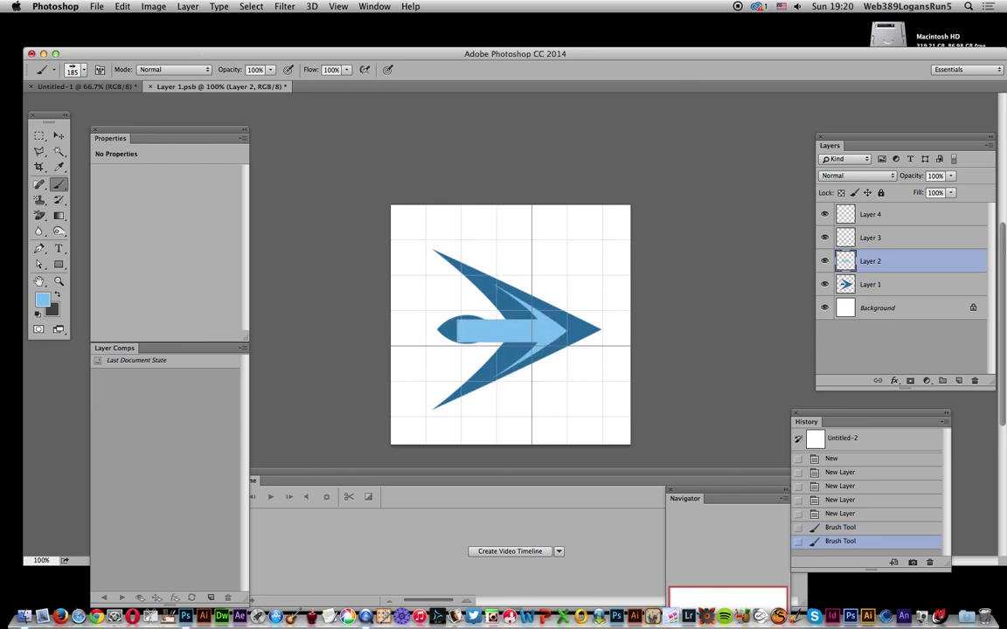
# Make Layer 3 active and choose the 388 px brush tip with a rounded block and separate arrowhead
pyautogui.click(899, 234)
pyautogui.click(70, 66)
pyautogui.click(173, 276)
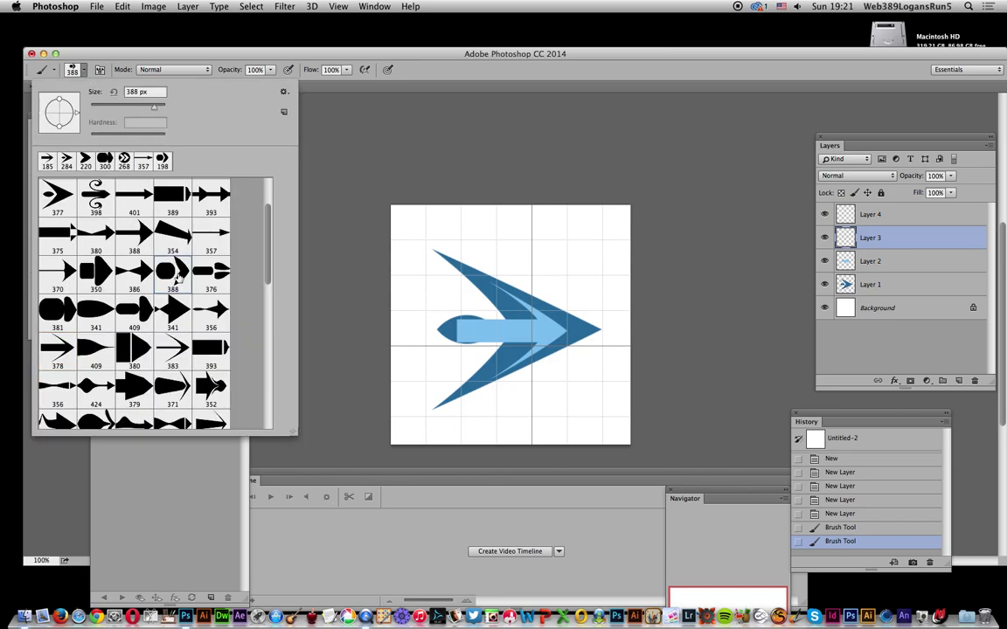
pyautogui.click(131, 50)
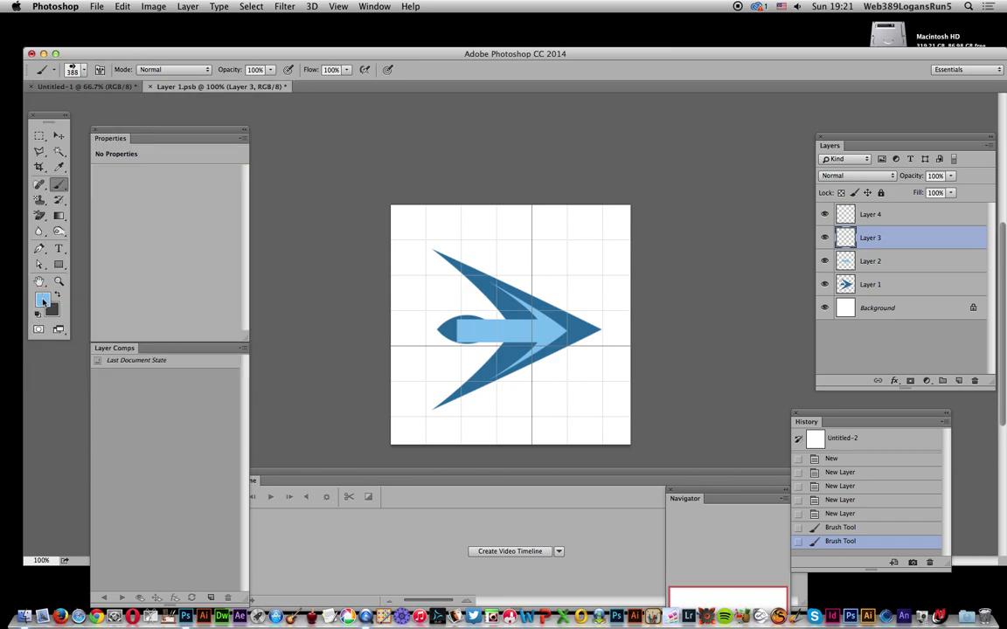
# Set the foreground color to magenta (e526b1) and stamp the large arrow across the canvas centre on Layer 3
pyautogui.click(42, 300)
pyautogui.click(542, 133)
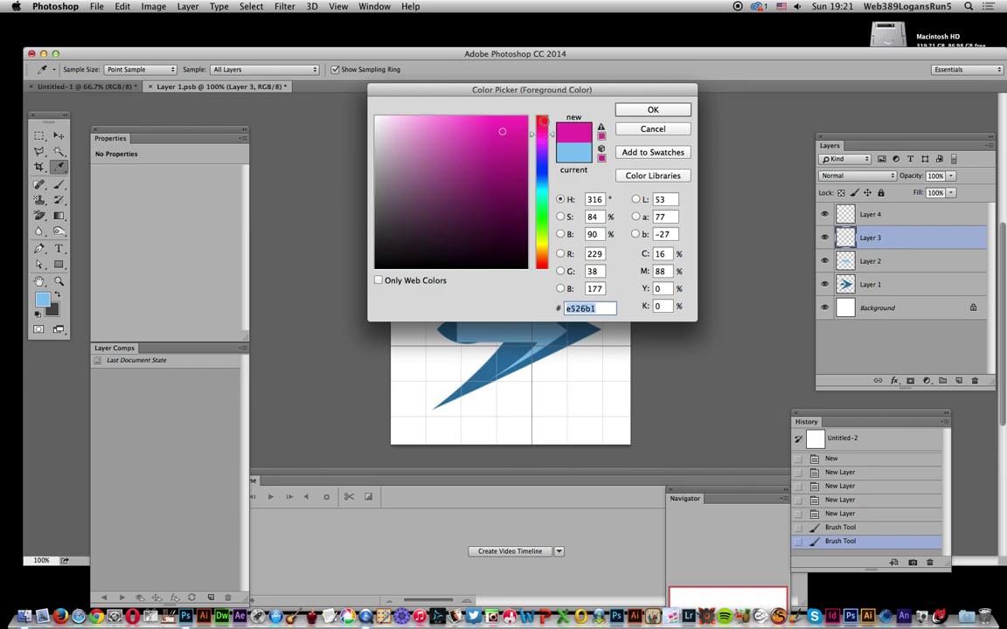
pyautogui.click(653, 109)
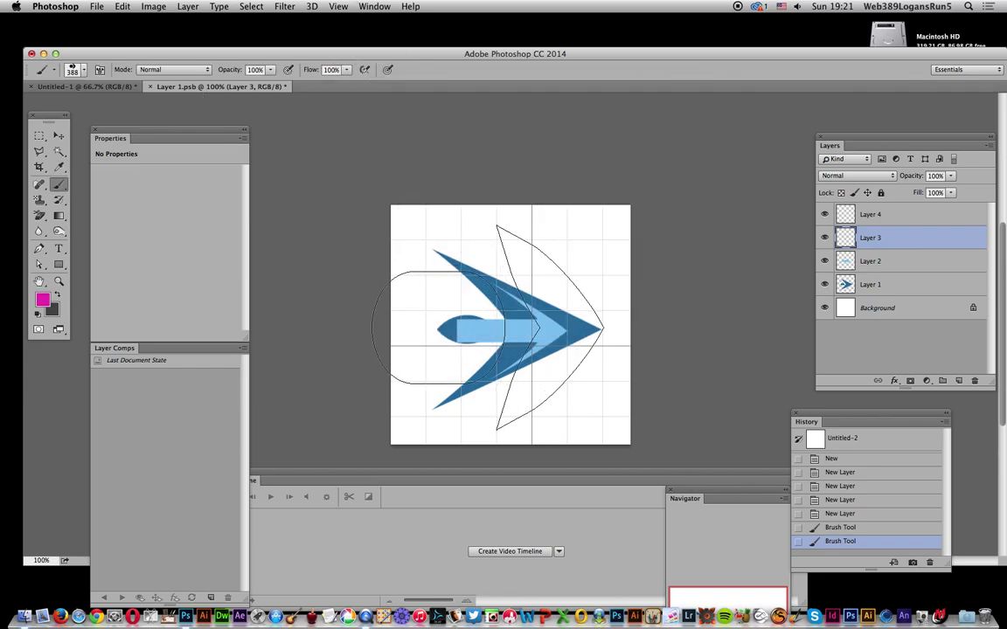
pyautogui.click(511, 329)
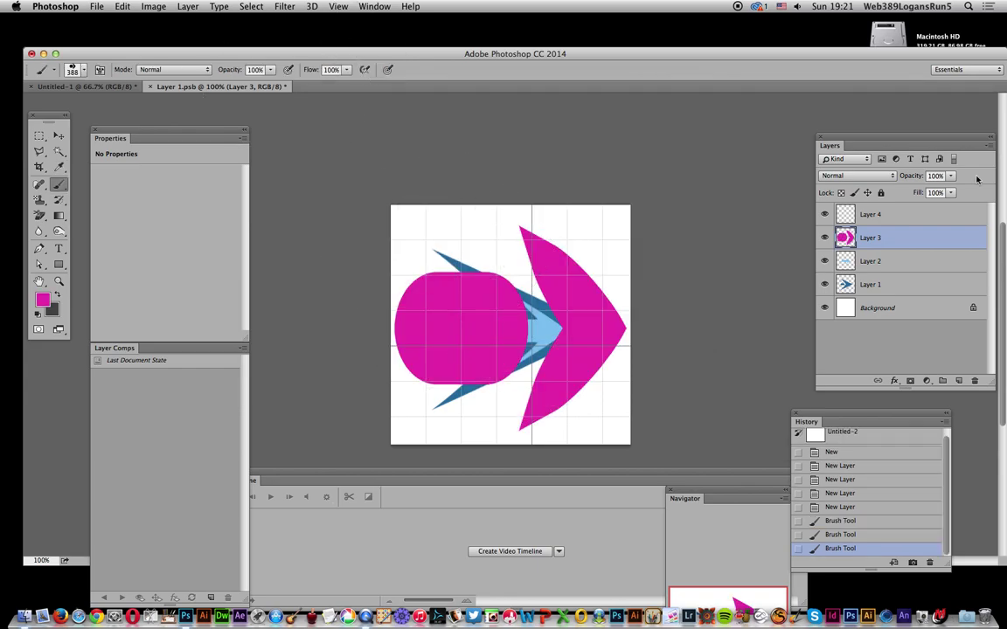
# Make Layer 4 active and set the foreground color to green (419e25)
pyautogui.hotkey('alt', ']')
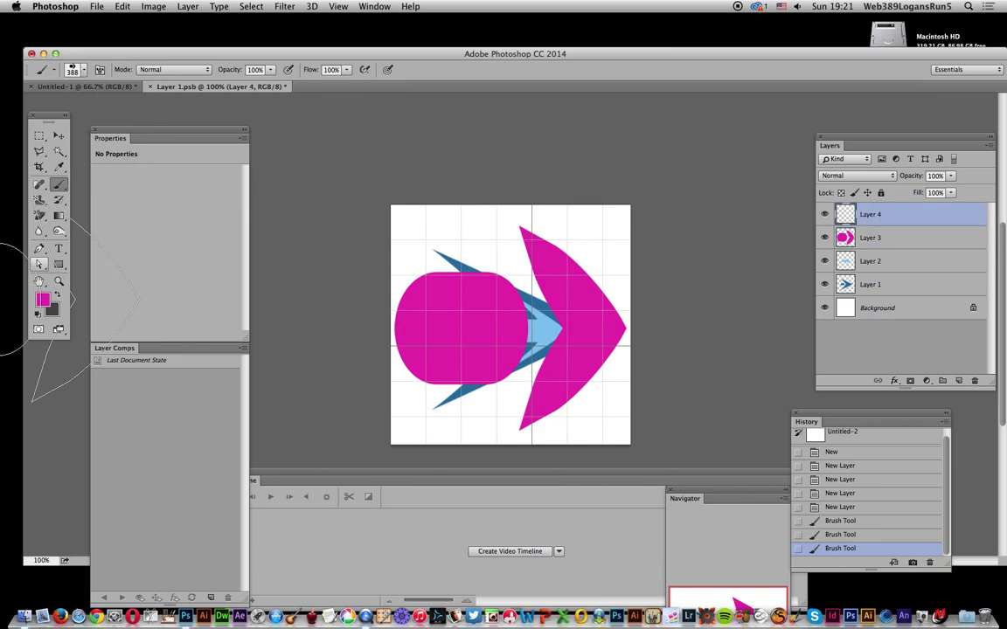
pyautogui.click(42, 299)
pyautogui.write('419e25')
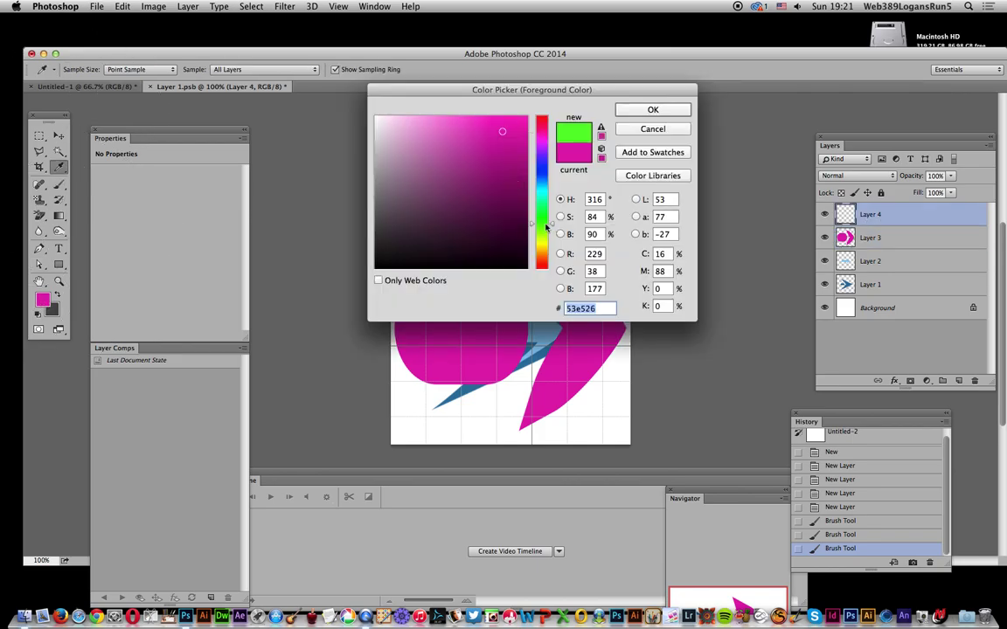
pyautogui.click(655, 110)
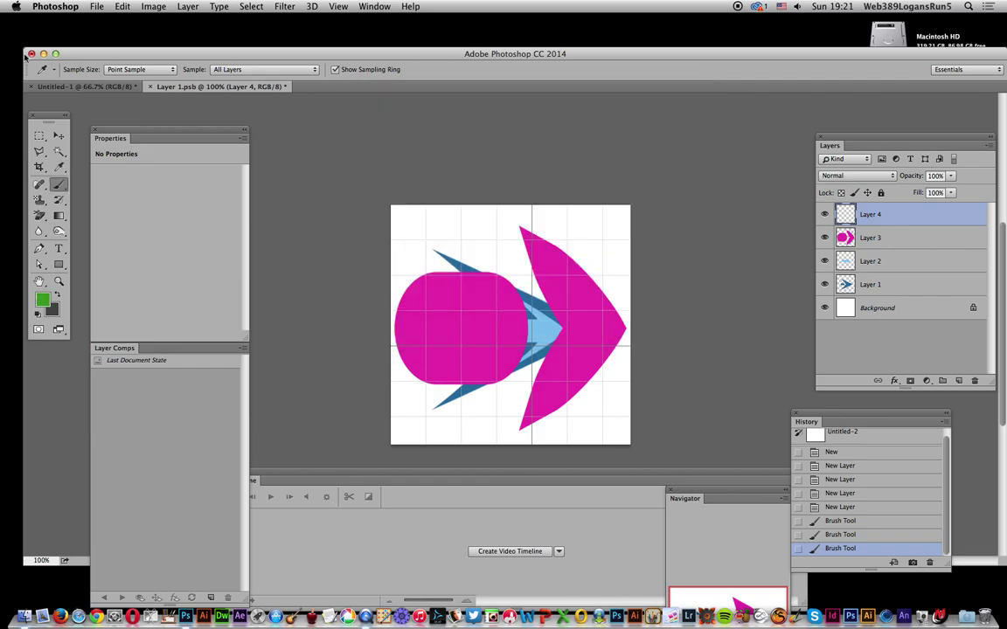
# Stamp a green arrow at the canvas centre on Layer 4 using the 378 px straight arrow tip resized to 166 px
pyautogui.click(85, 71)
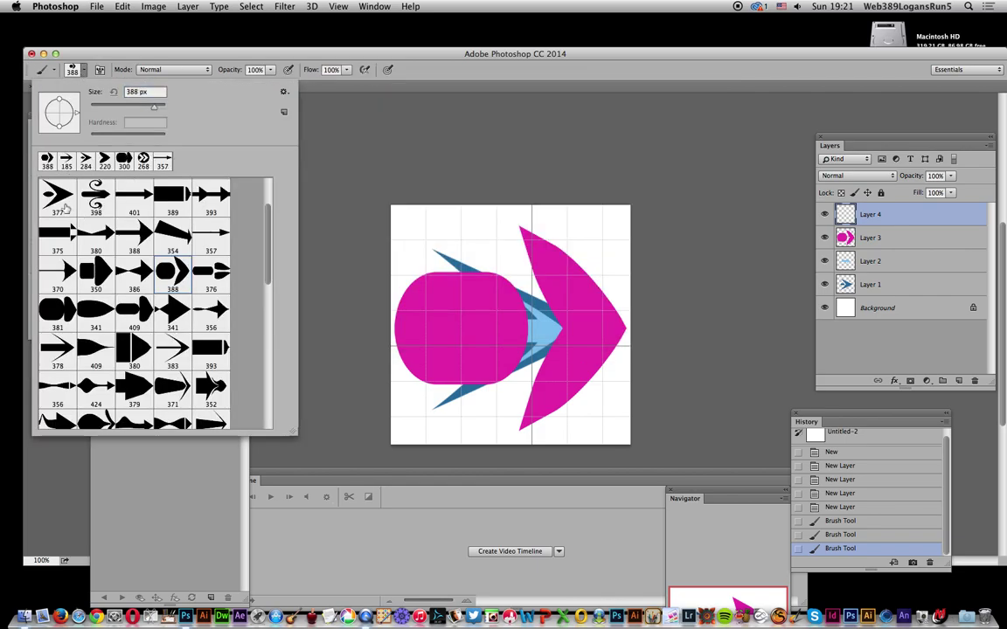
pyautogui.click(57, 349)
pyautogui.click(129, 93)
pyautogui.write('166')
pyautogui.press('Return')
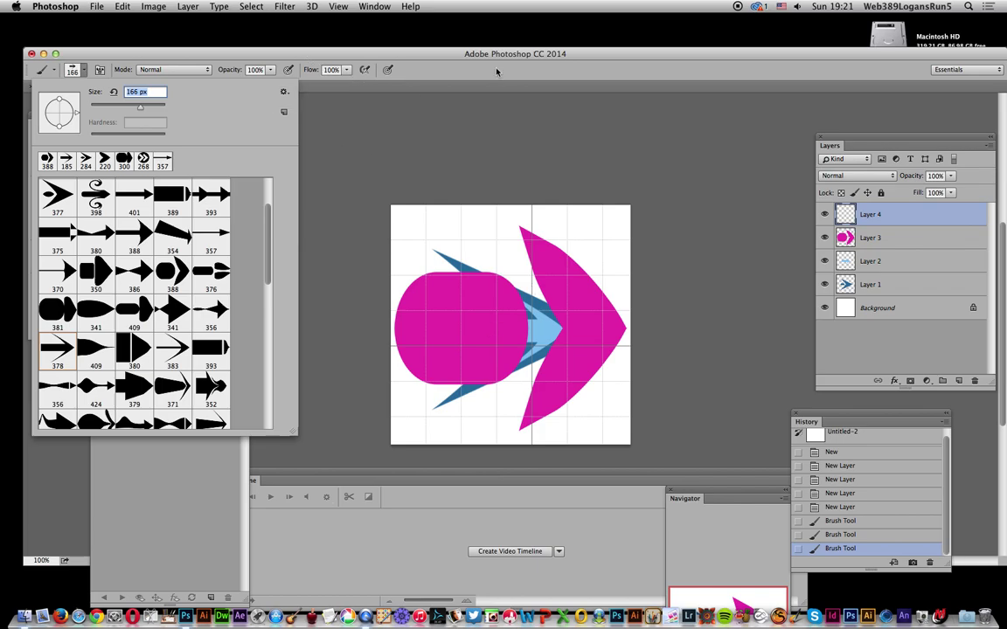
pyautogui.press('Return')
pyautogui.click(511, 330)
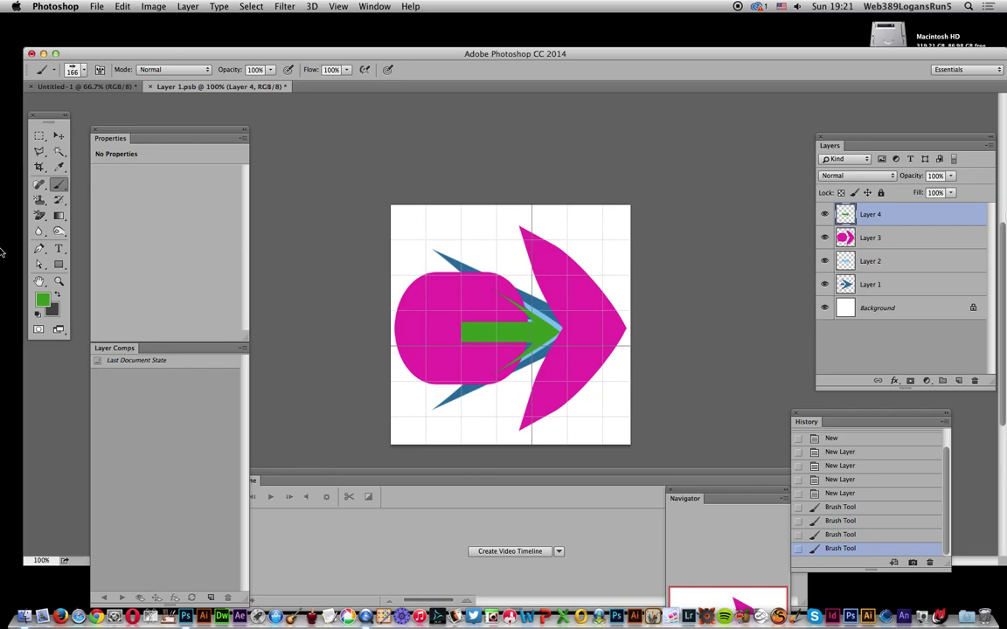
pyautogui.click(368, 8)
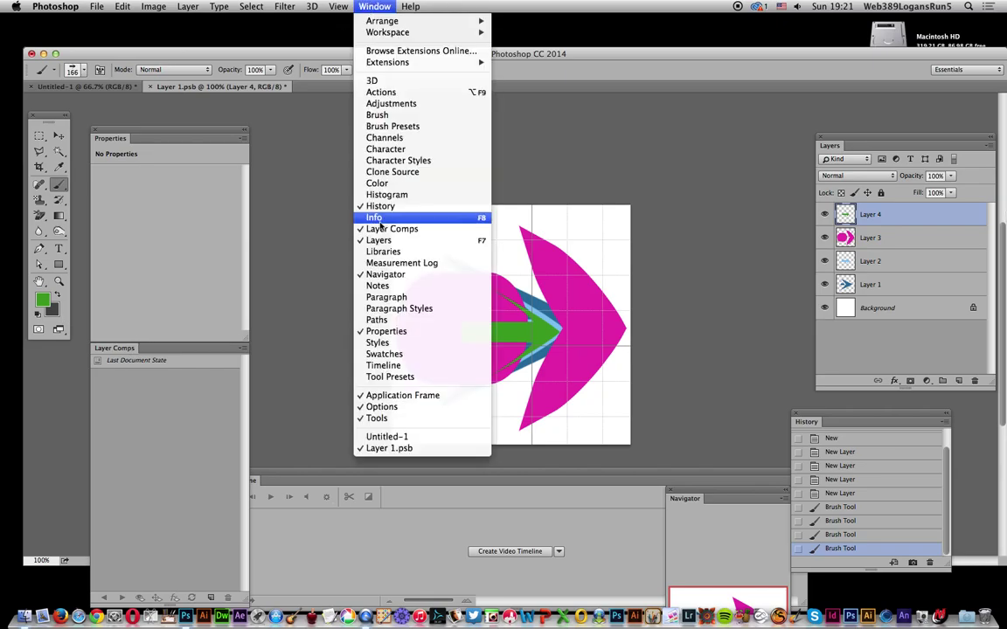
pyautogui.click(757, 225)
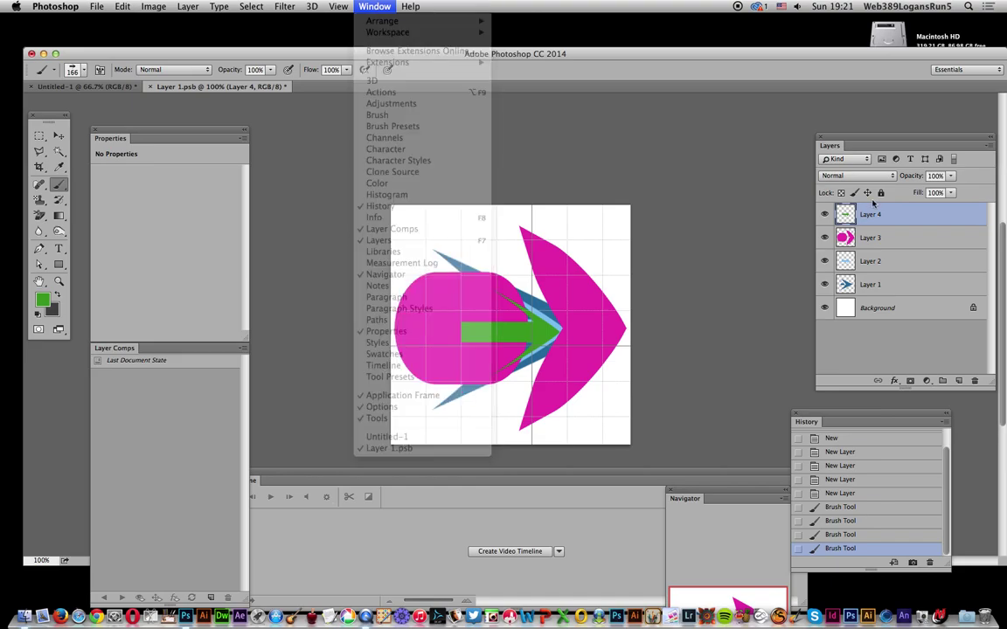
# Hide Layers 2, 3 and 4 and store the Layer 1 view as a layer comp recording visibility, position and appearance
pyautogui.click(823, 261)
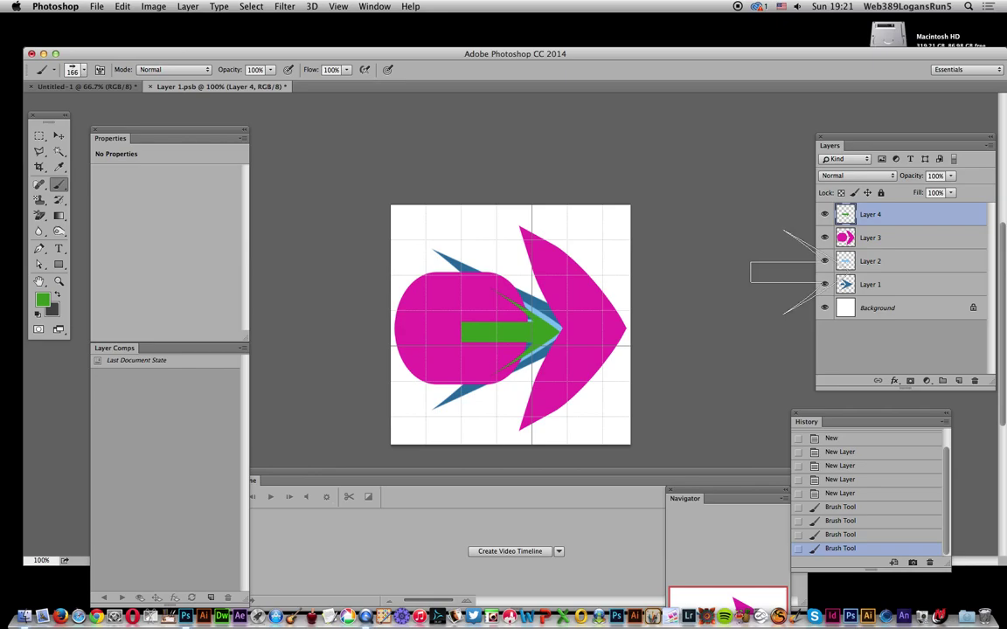
pyautogui.click(824, 238)
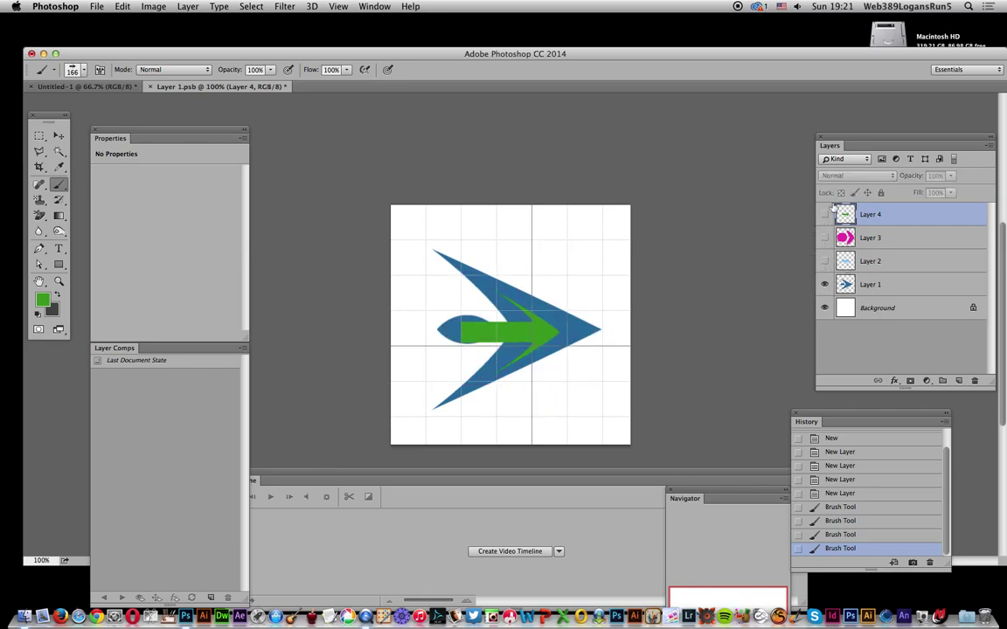
pyautogui.click(824, 214)
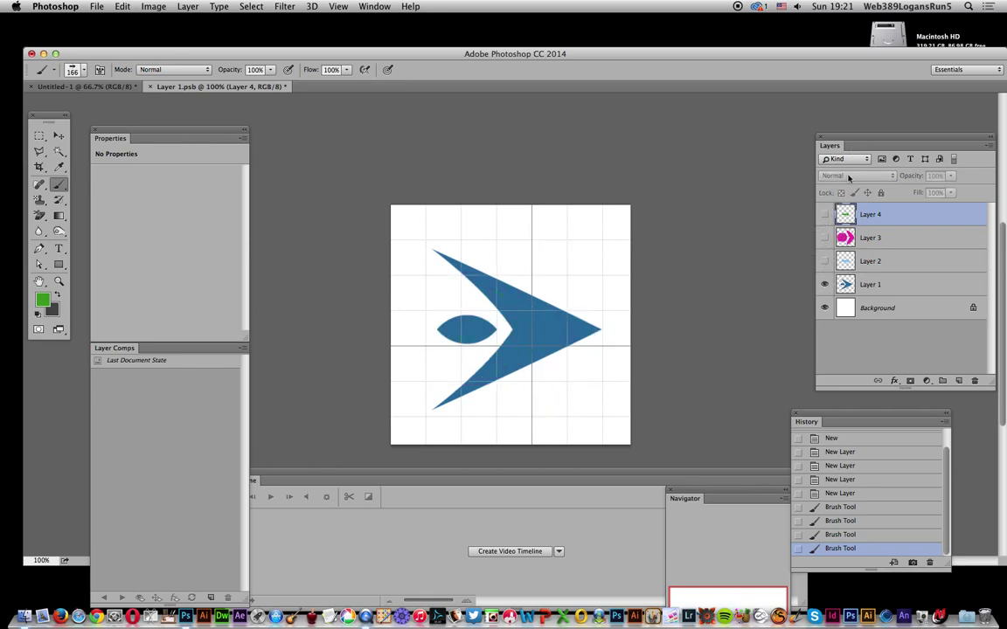
pyautogui.click(242, 348)
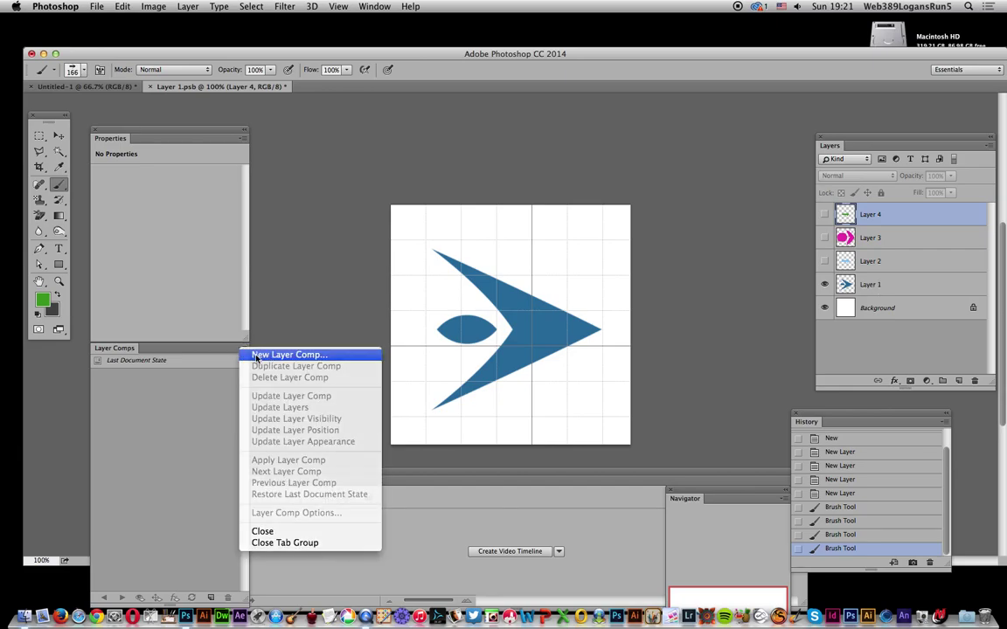
pyautogui.click(288, 353)
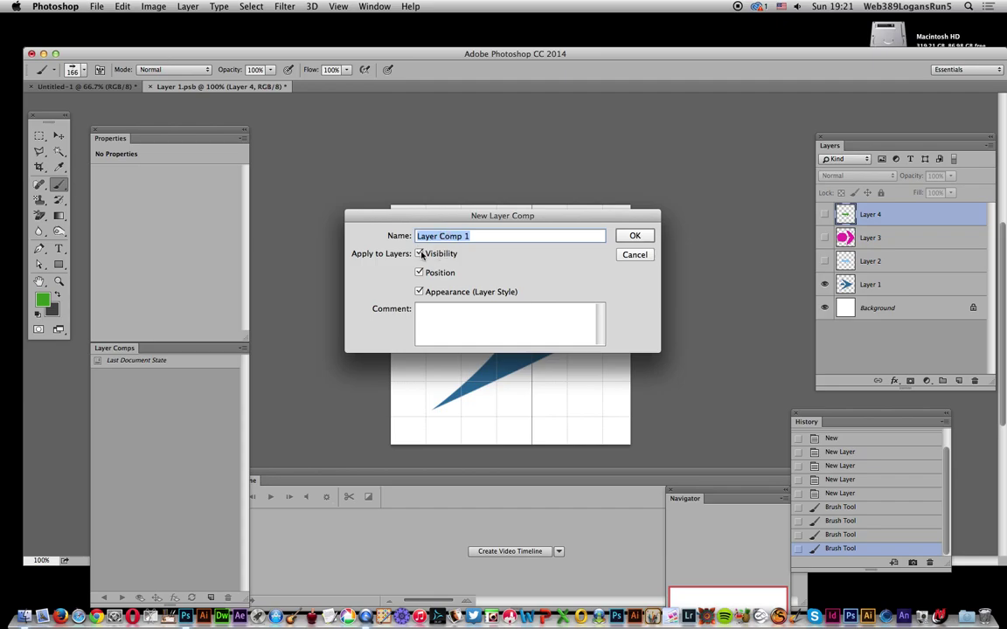
pyautogui.click(640, 239)
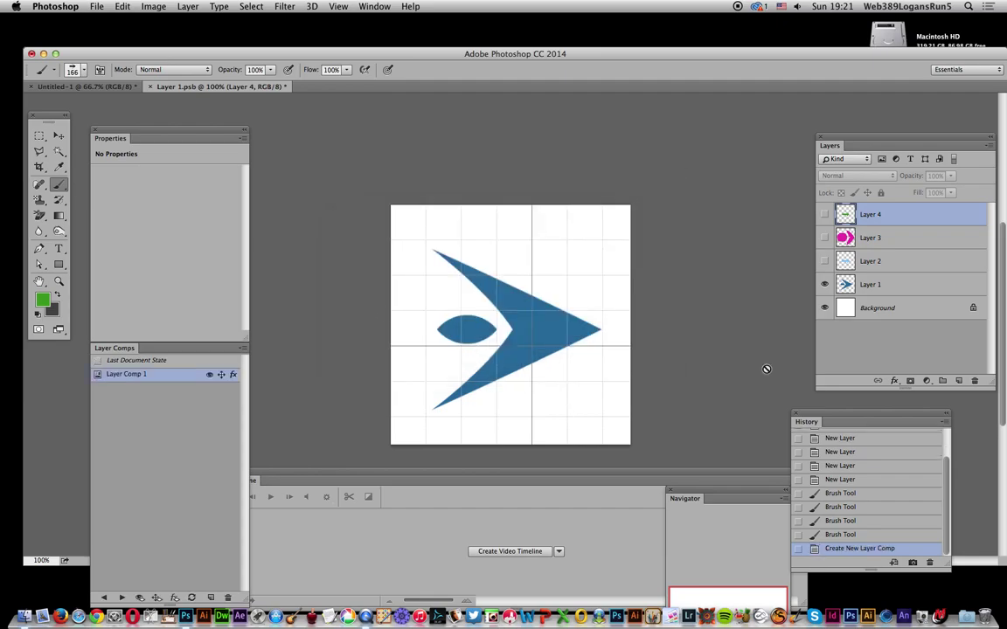
# Hide Layer 1, show Layer 2 and store this view as a second layer comp with visibility, position and appearance
pyautogui.click(824, 284)
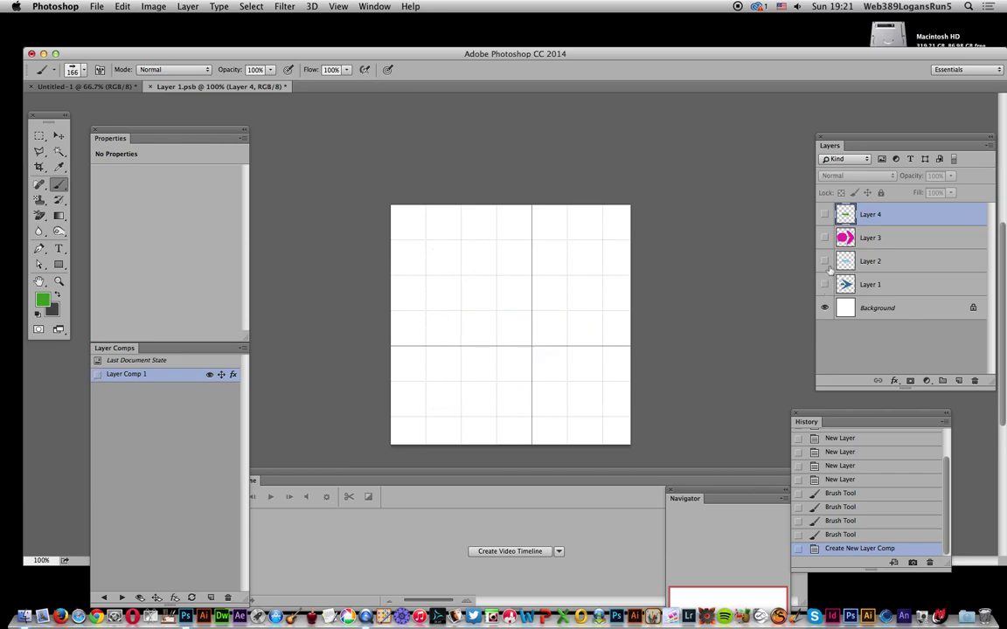
pyautogui.click(824, 261)
pyautogui.click(242, 349)
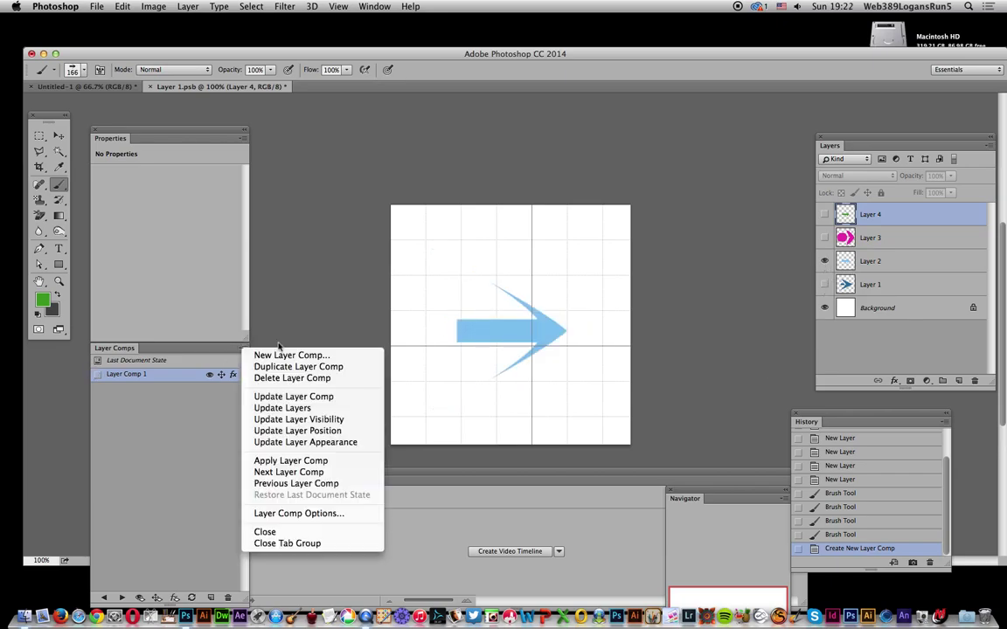
pyautogui.click(263, 353)
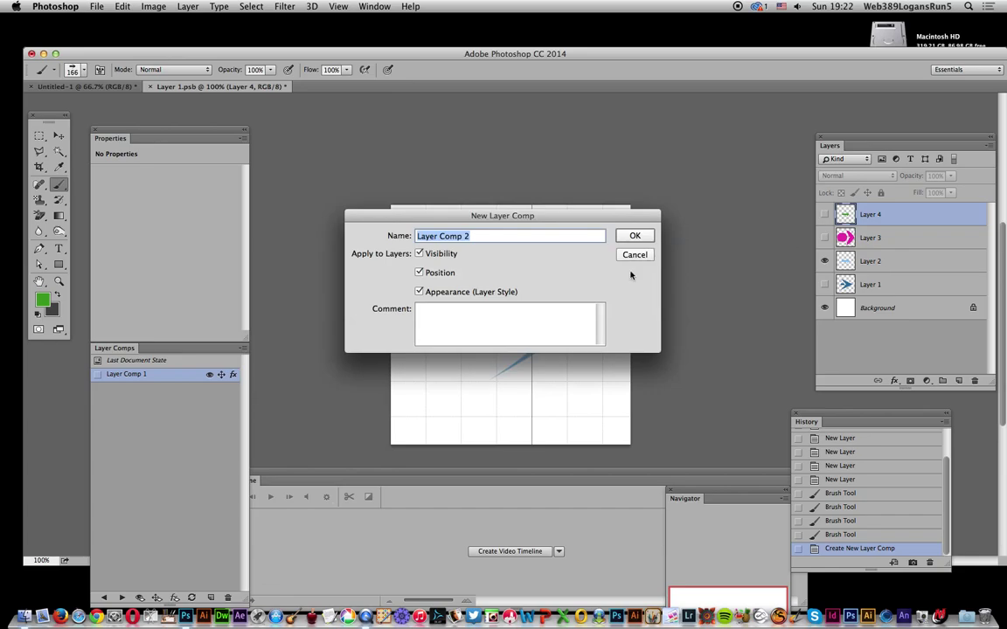
pyautogui.click(634, 237)
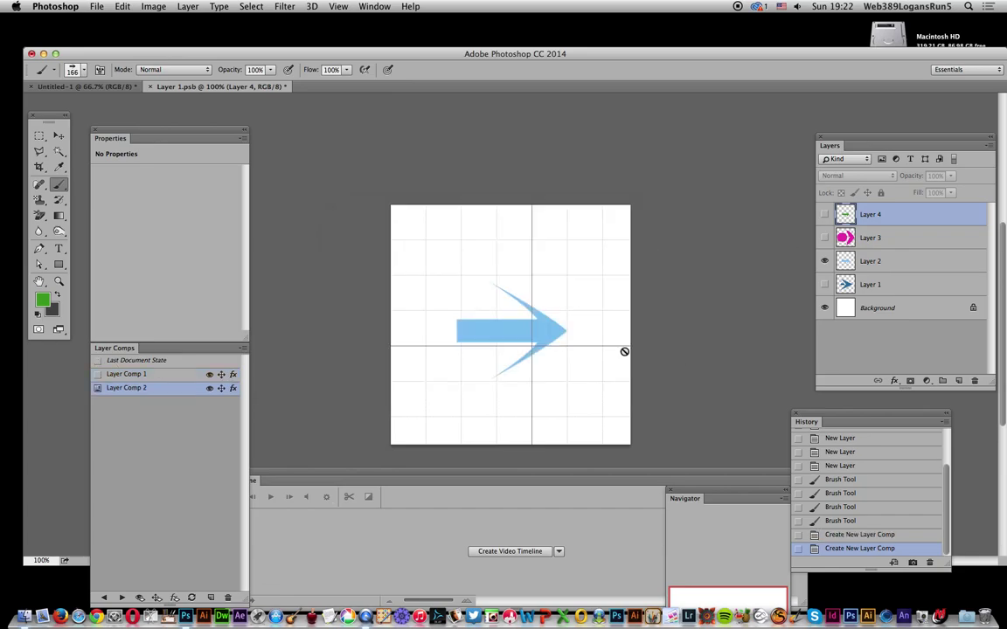
# Hide Layer 2, show Layer 3 and store this view as a third layer comp with visibility, position and appearance
pyautogui.click(823, 262)
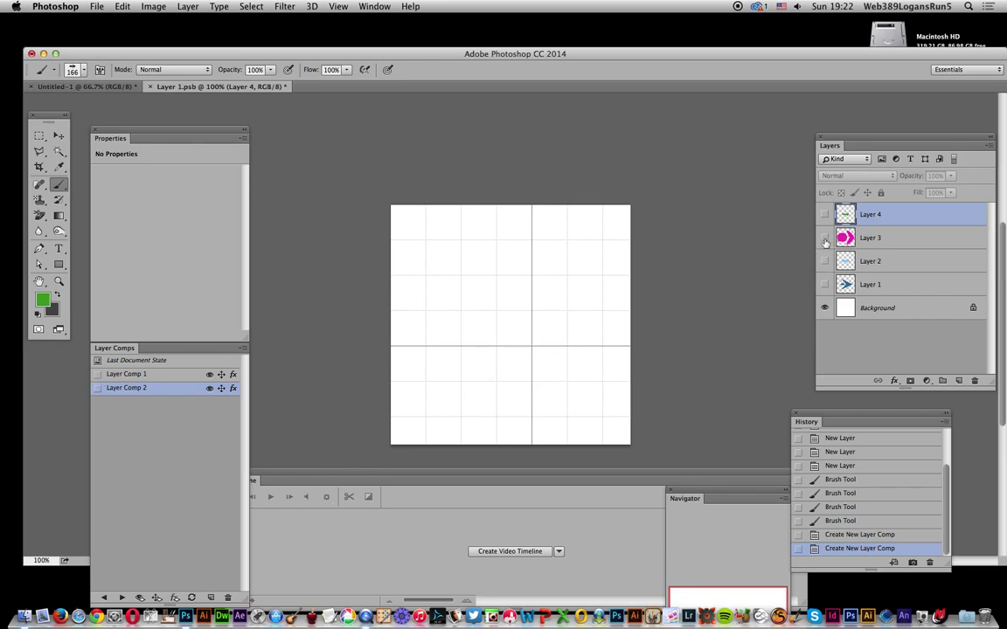
pyautogui.click(824, 238)
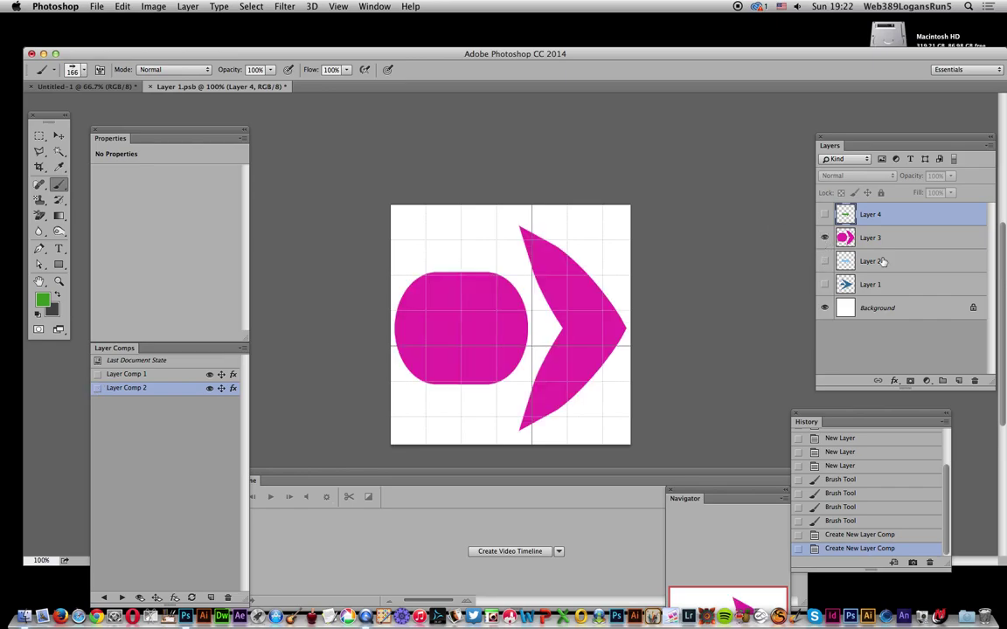
pyautogui.click(242, 349)
pyautogui.click(247, 322)
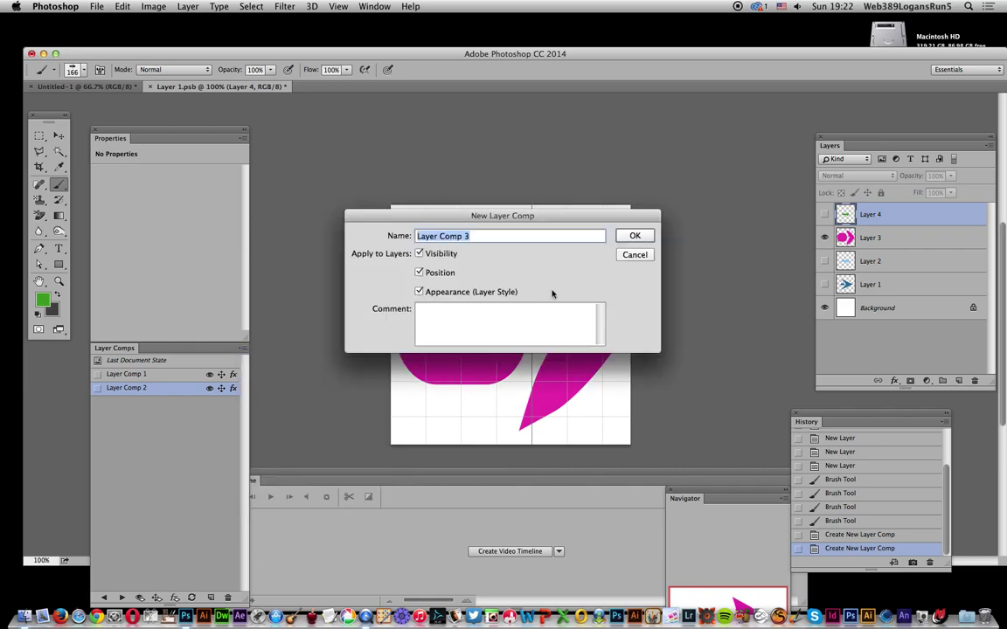
pyautogui.click(641, 237)
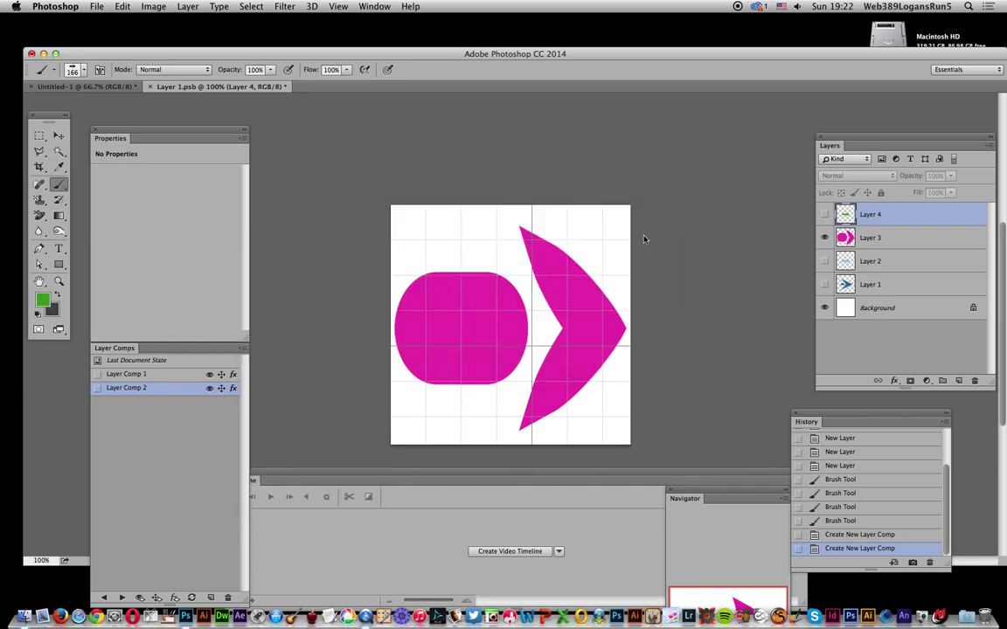
# Hide Layer 3, show Layer 4, store this view as a fourth layer comp and update that comp
pyautogui.click(824, 238)
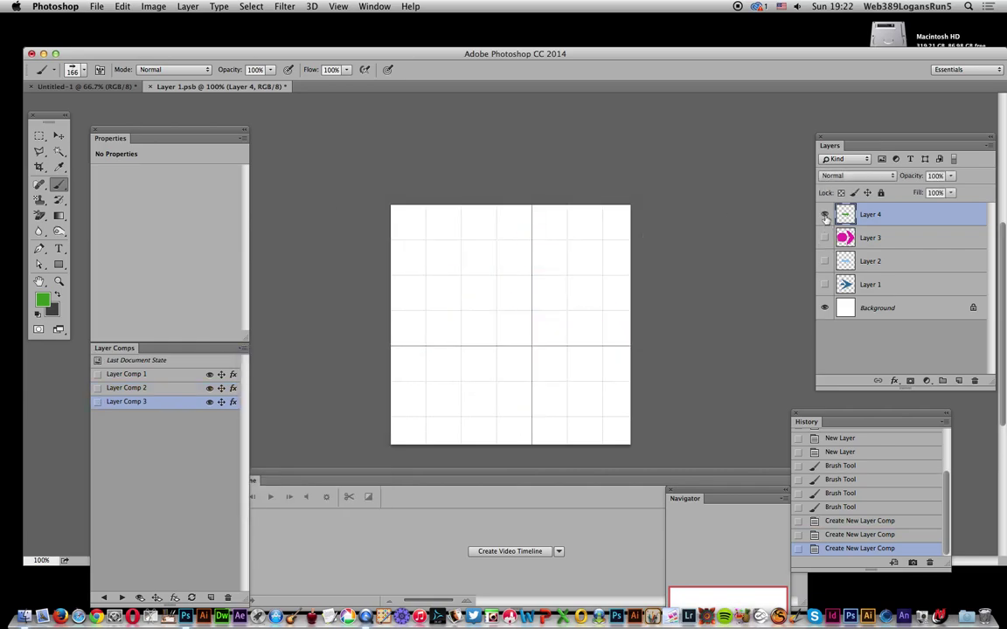
pyautogui.click(824, 214)
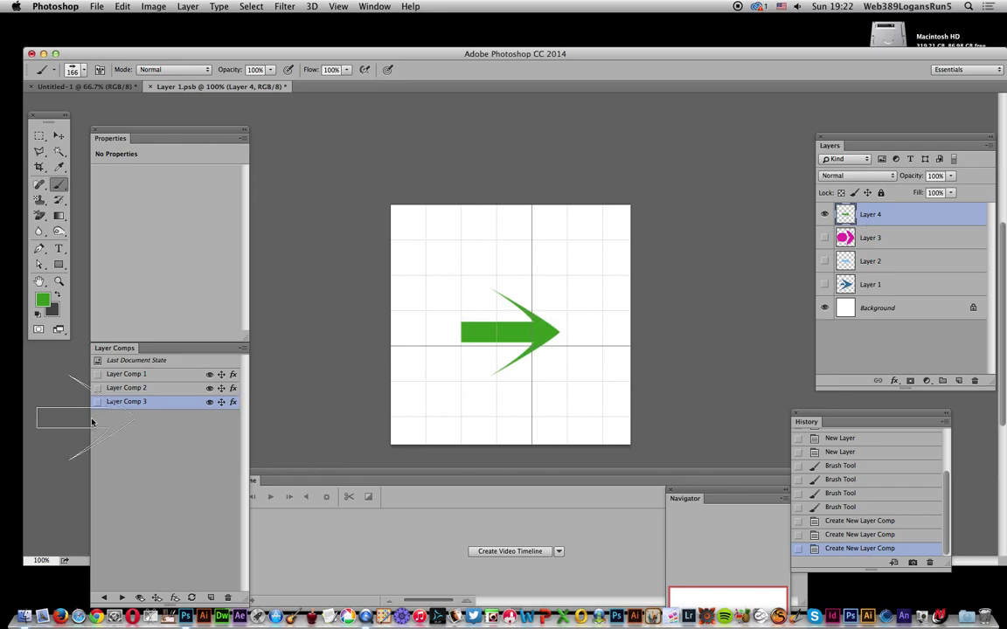
pyautogui.click(242, 349)
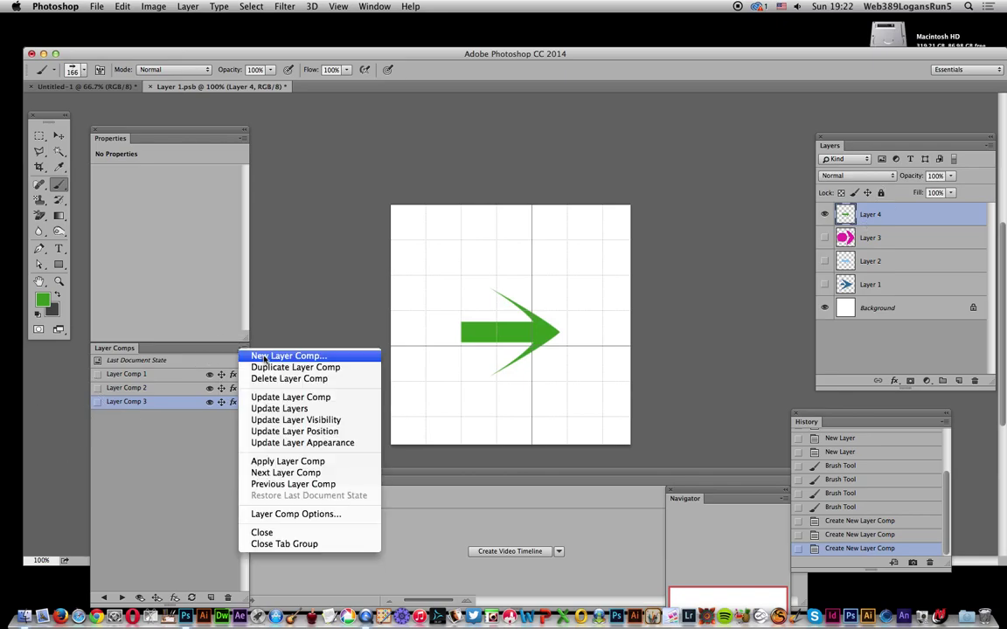
pyautogui.click(288, 353)
pyautogui.click(636, 236)
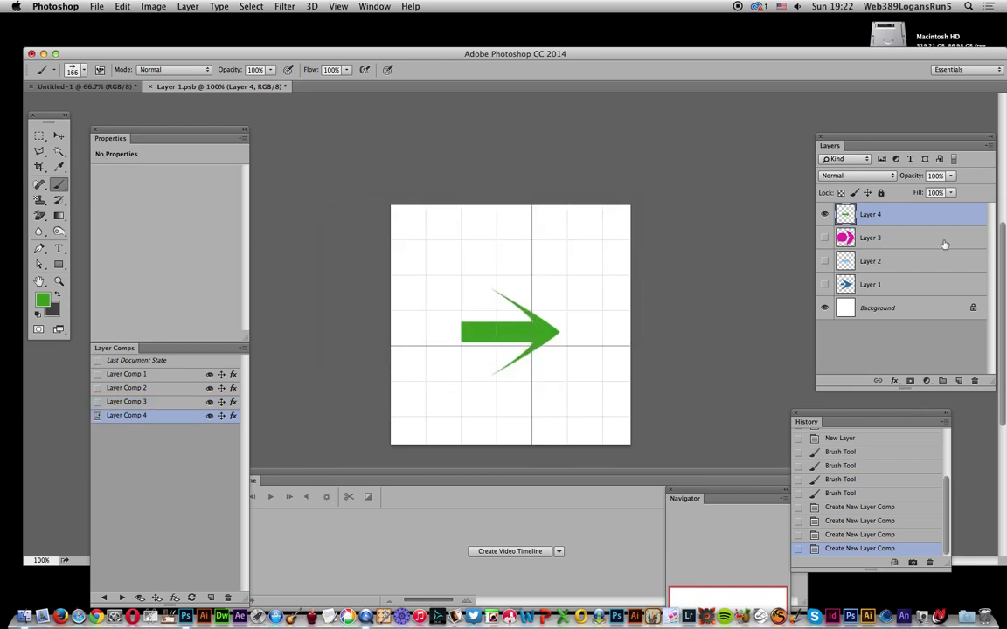
pyautogui.click(243, 349)
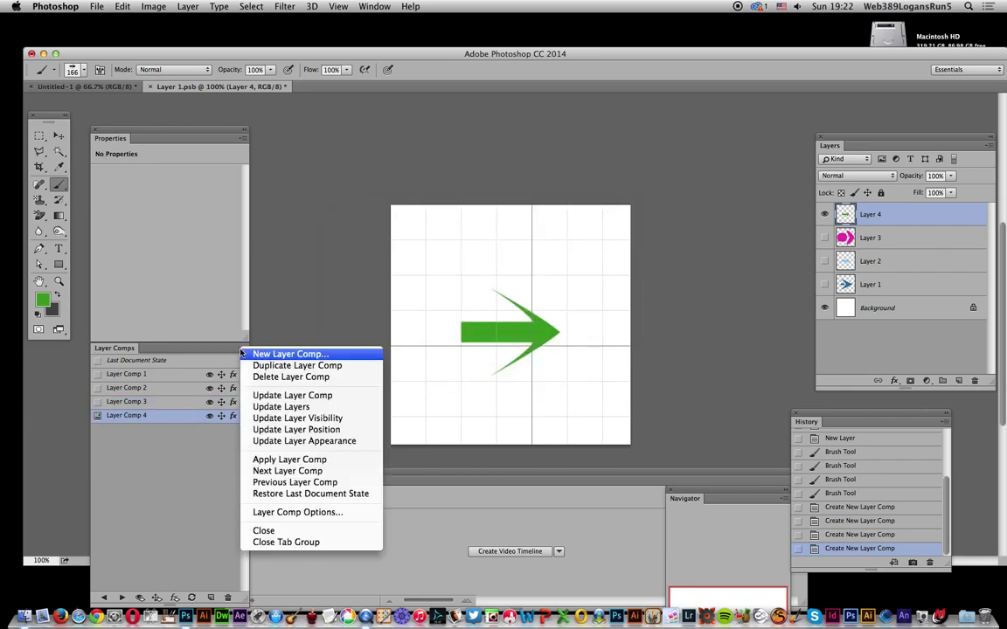
pyautogui.click(288, 395)
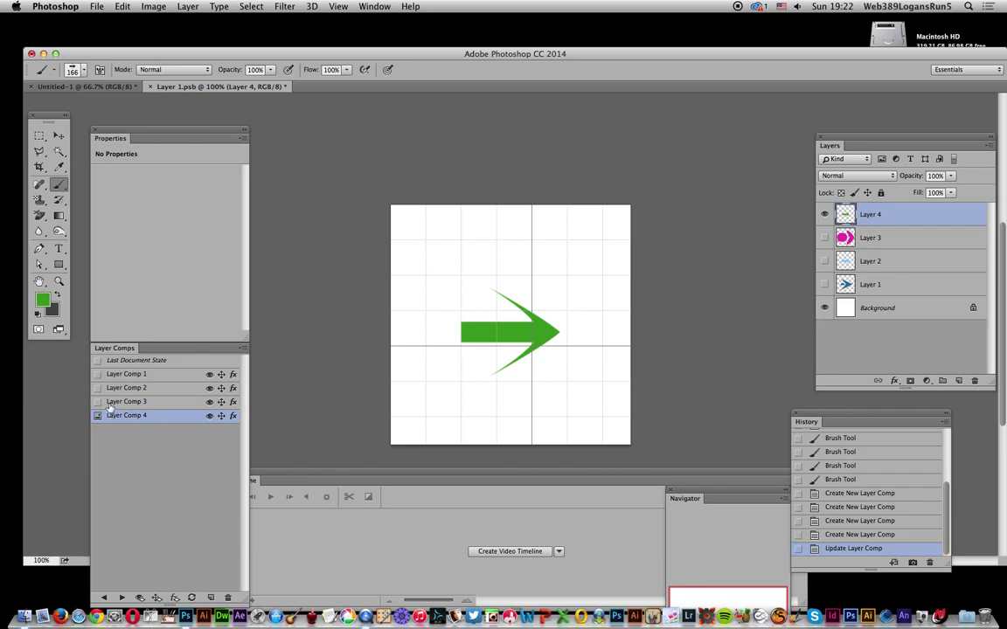
# Check the layer comps by applying them one after another from 3 down to 1 and back up to 4
pyautogui.click(97, 402)
pyautogui.click(98, 387)
pyautogui.click(97, 374)
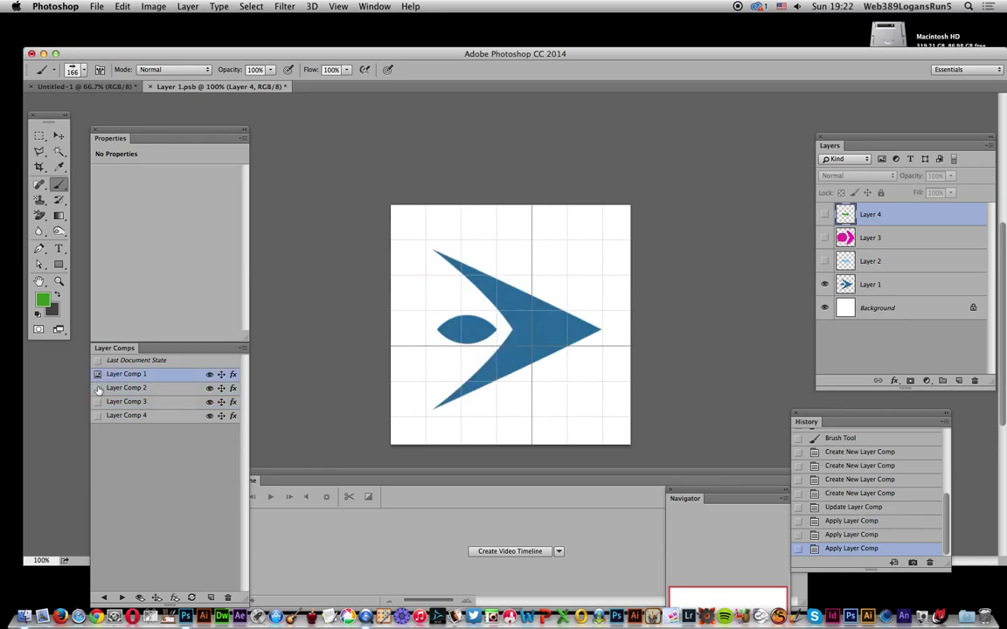
pyautogui.click(97, 388)
pyautogui.click(97, 401)
pyautogui.click(97, 415)
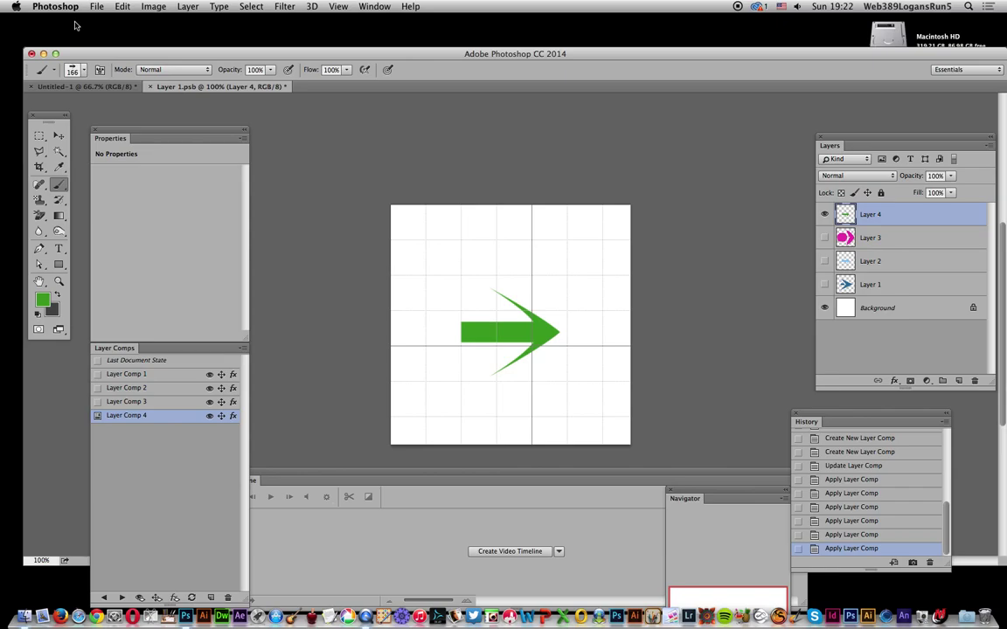
# Save the document over Layer 1.psb on the Desktop in Large Document Format with layers included
pyautogui.click(97, 6)
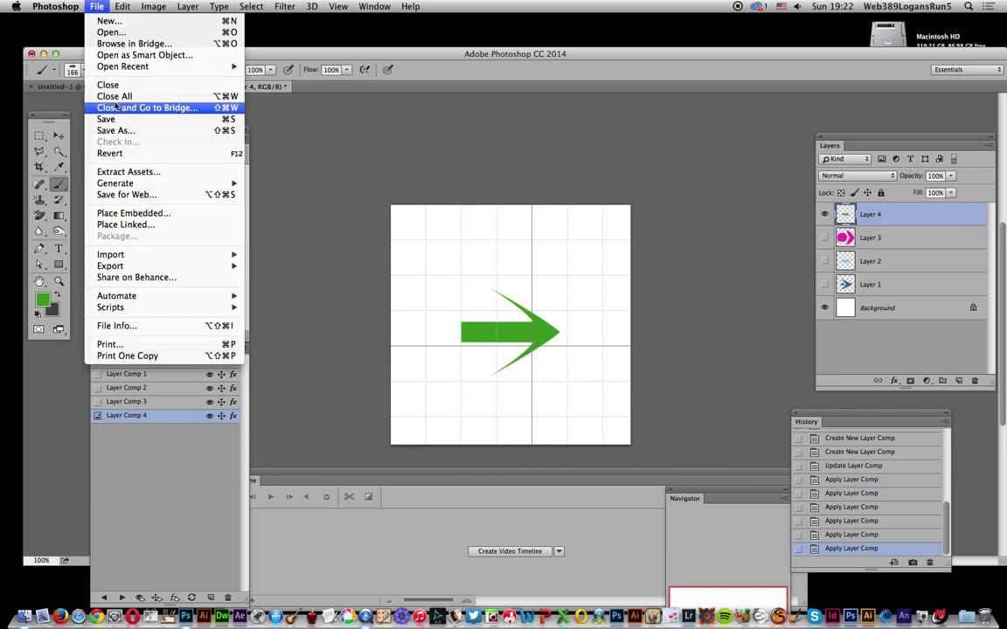
pyautogui.click(117, 131)
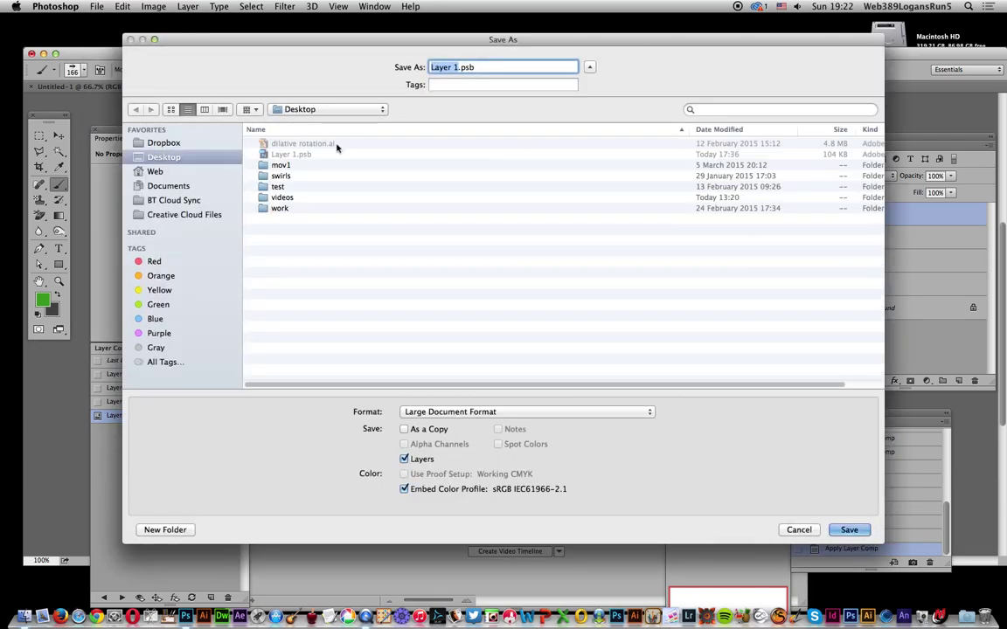
pyautogui.click(854, 533)
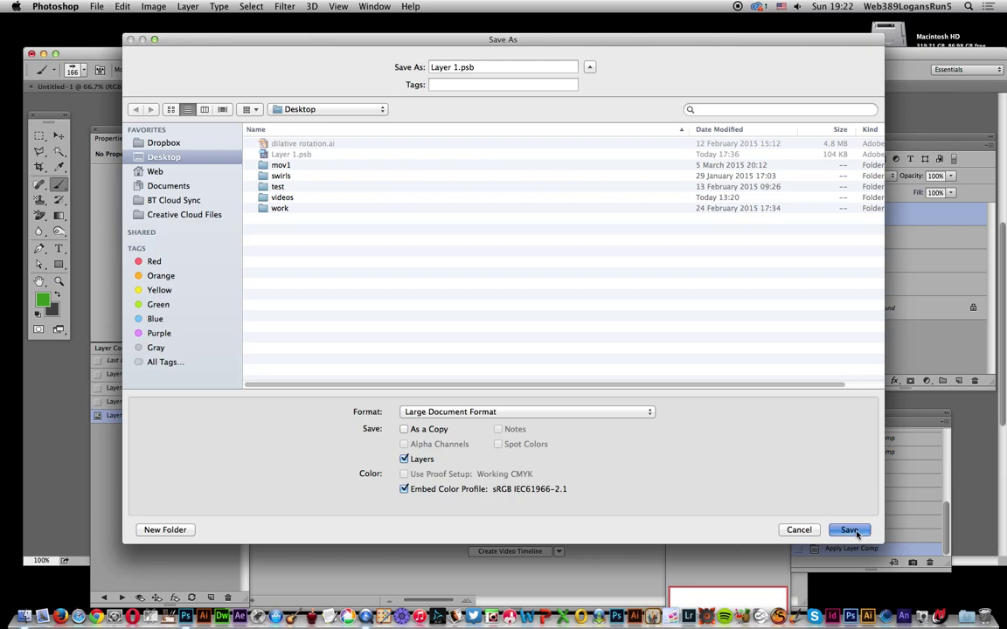
pyautogui.click(596, 121)
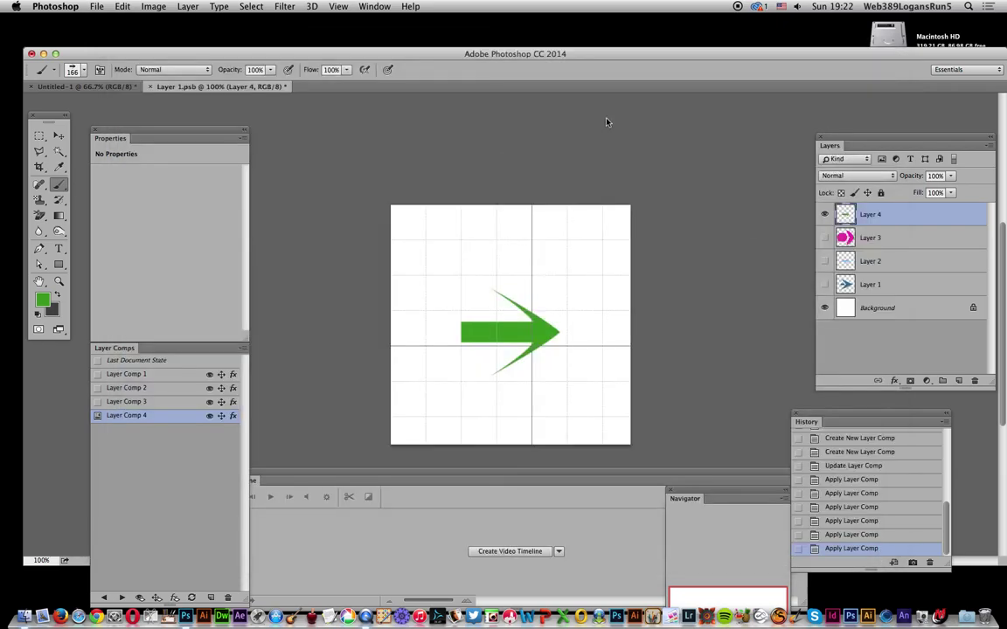
# Place Layer 1.psb as a linked smart object in Untitled-1 and move it to the canvas's upper-left corner, at about X -52 px, Y -80 px
pyautogui.click(106, 87)
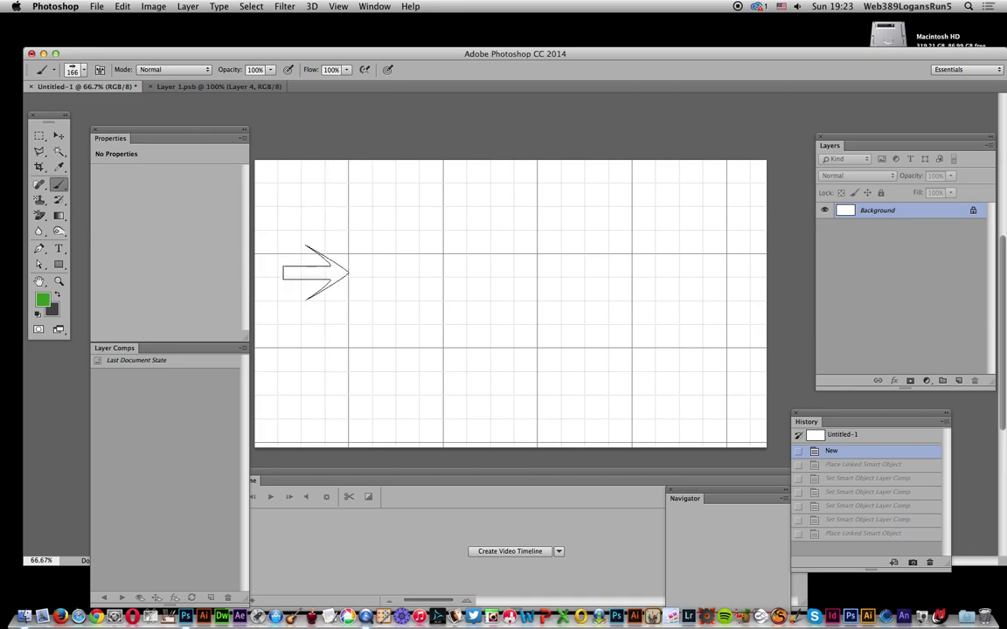
pyautogui.click(97, 6)
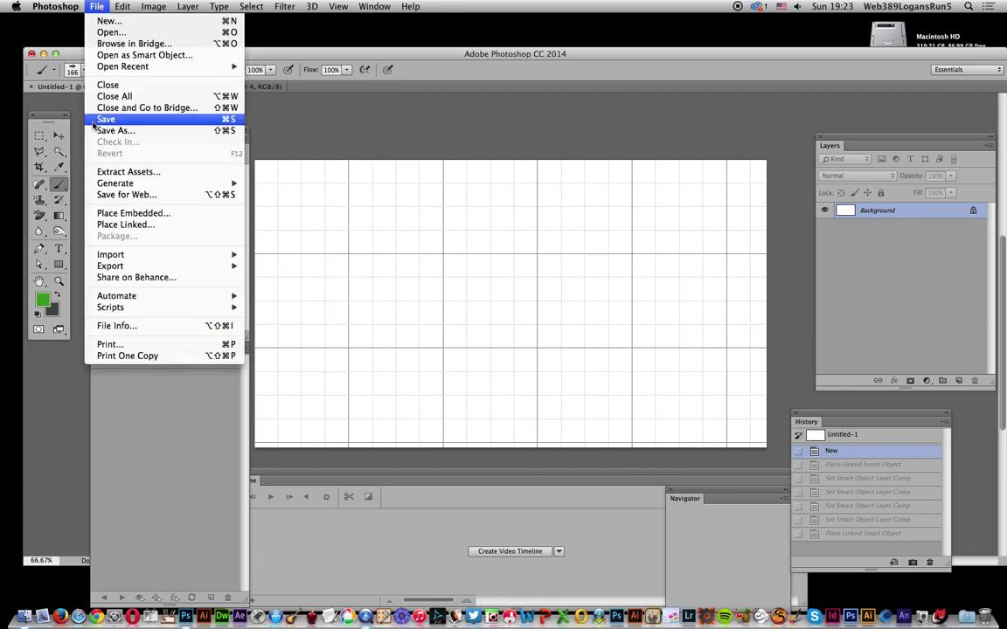
pyautogui.click(122, 225)
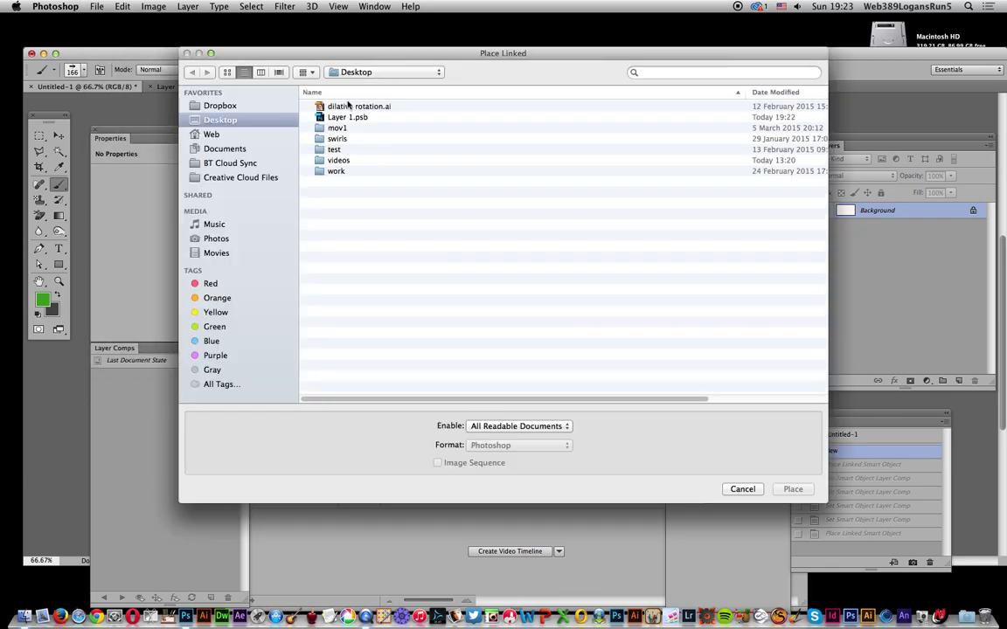
pyautogui.click(354, 120)
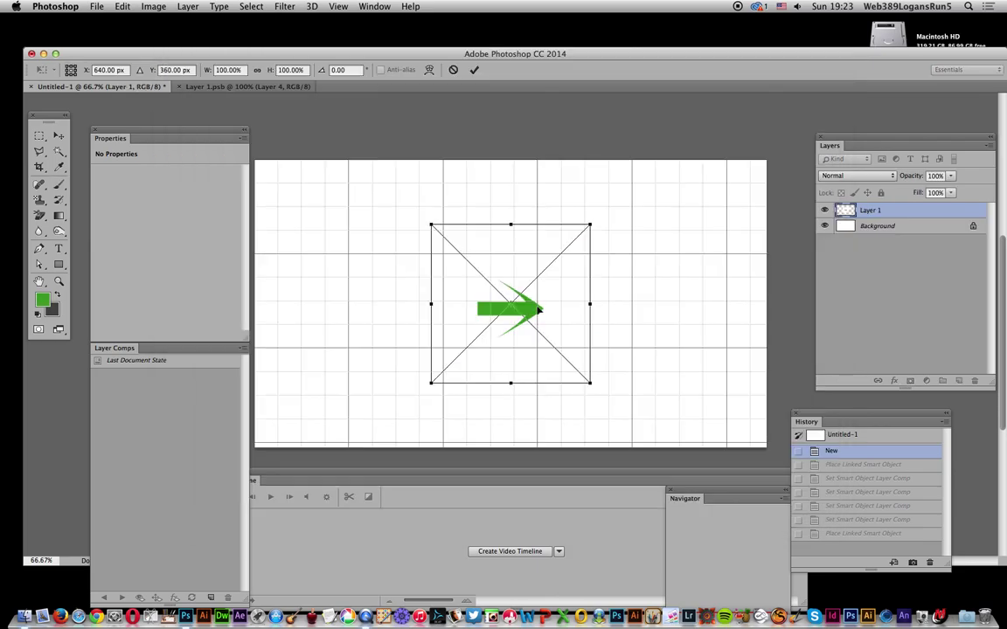
pyautogui.moveTo(538, 310); pyautogui.dragTo(339, 213)
pyautogui.press('Return')
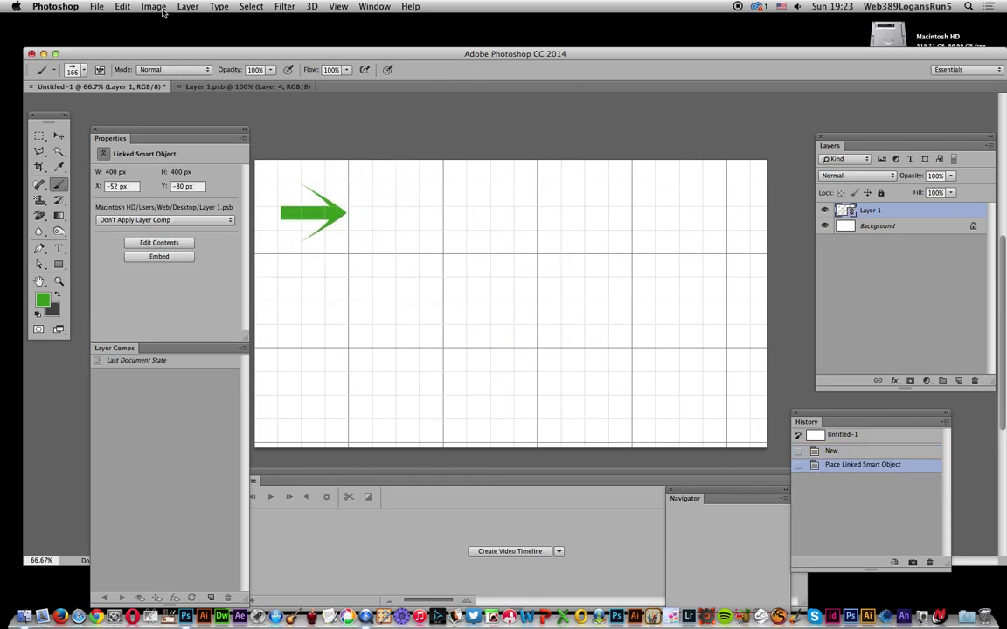
# Place Layer 1.psb as a second linked smart object and move it below the first arrow, at about X -50 px, Y 194 px
pyautogui.click(94, 7)
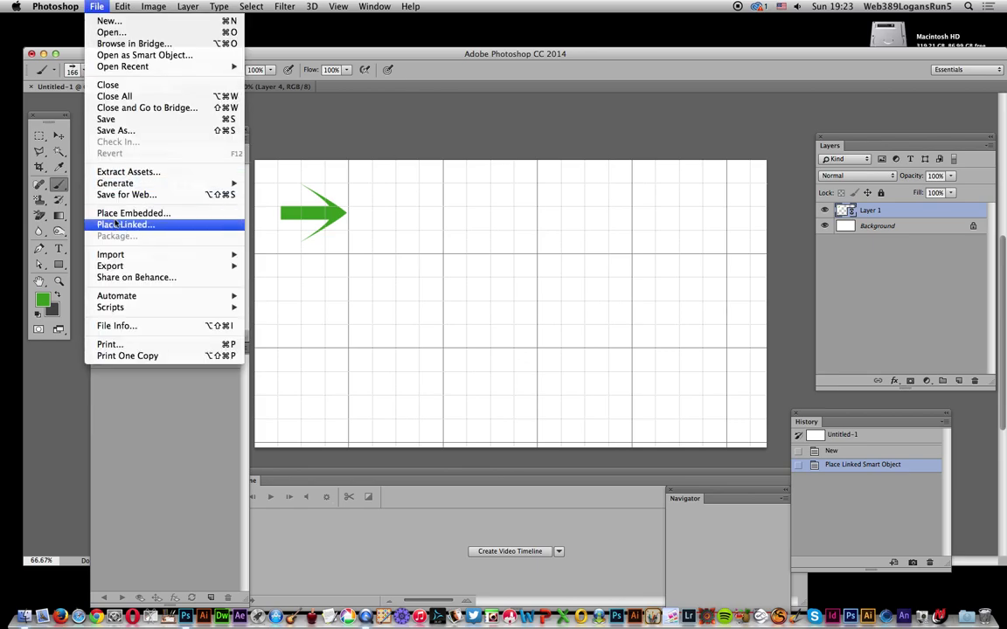
pyautogui.press('Escape')
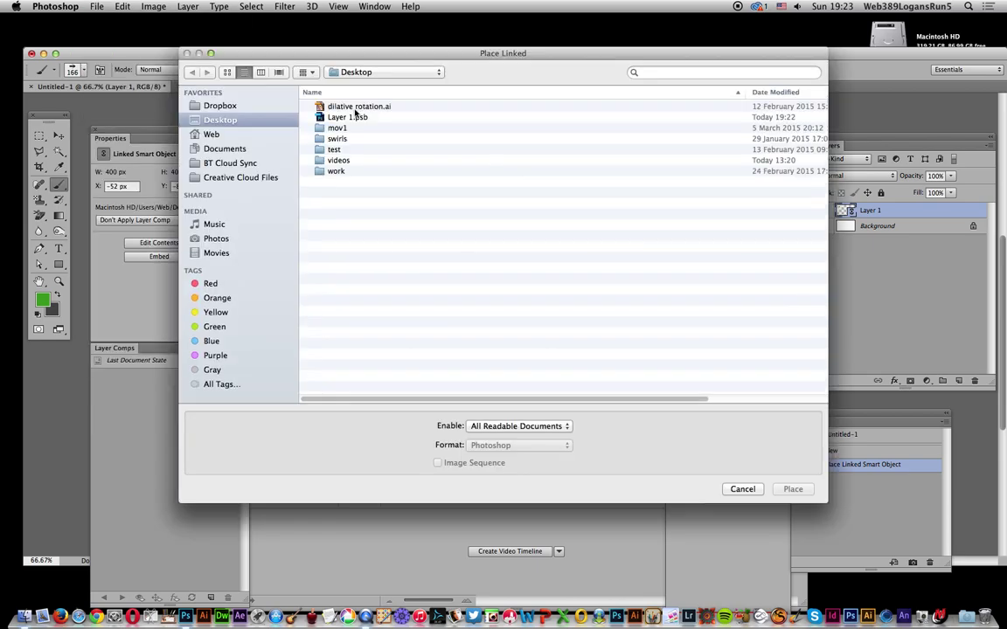
pyautogui.click(352, 118)
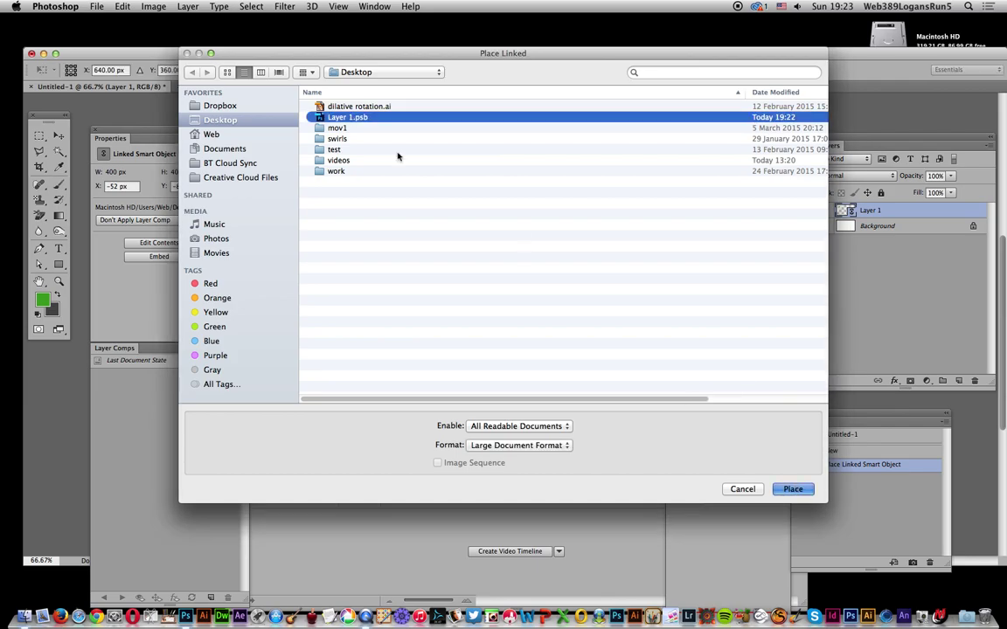
pyautogui.press('Return')
pyautogui.moveTo(496, 321); pyautogui.dragTo(333, 295)
pyautogui.press('Return')
pyautogui.press('b')
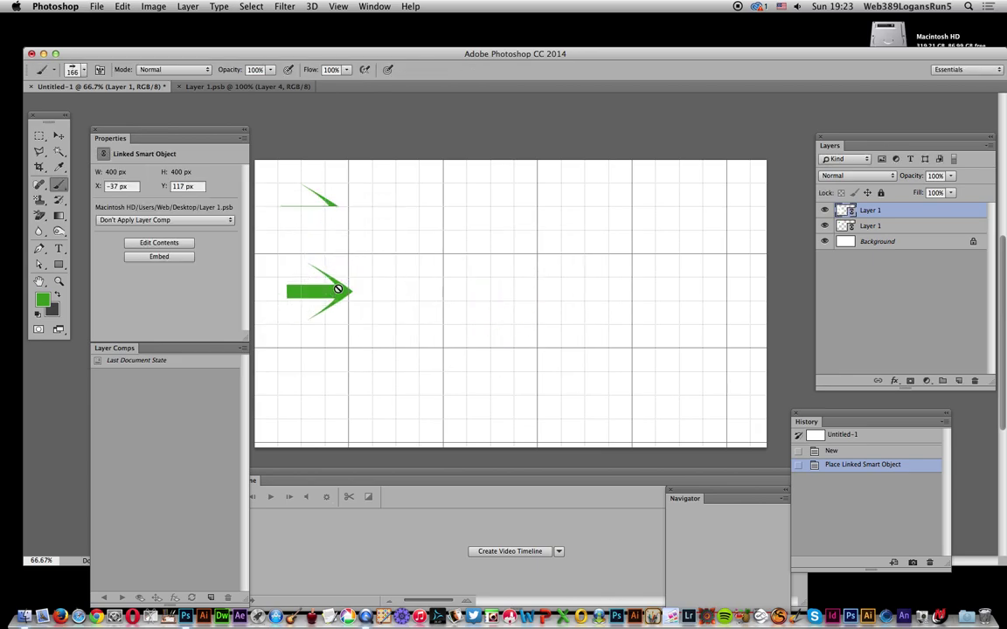
pyautogui.click(58, 136)
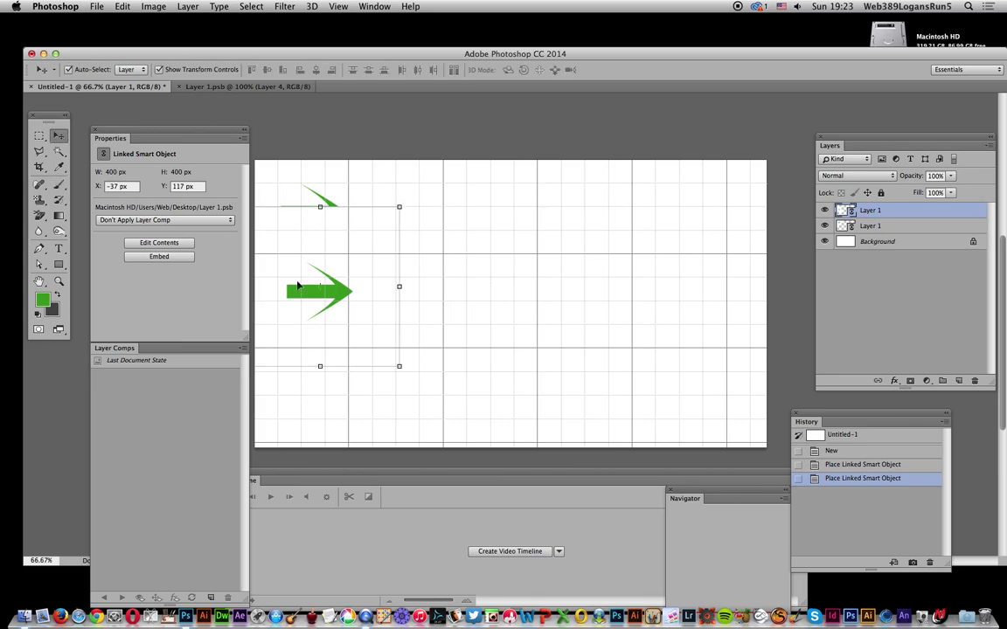
pyautogui.moveTo(339, 295); pyautogui.dragTo(337, 326)
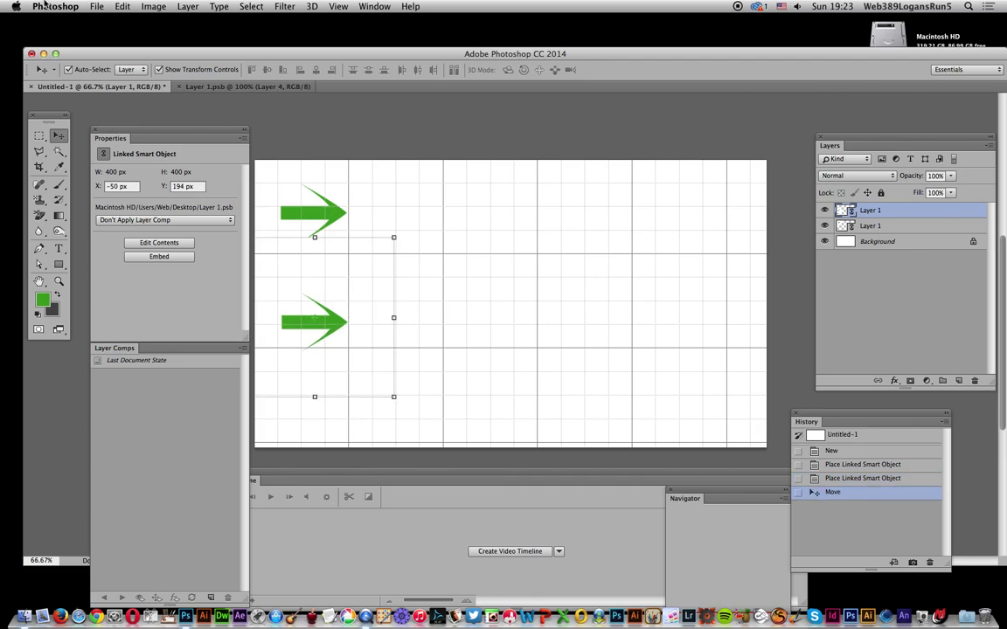
# Delete the Background layer in the Layer 1.psb document and save that file
pyautogui.click(96, 6)
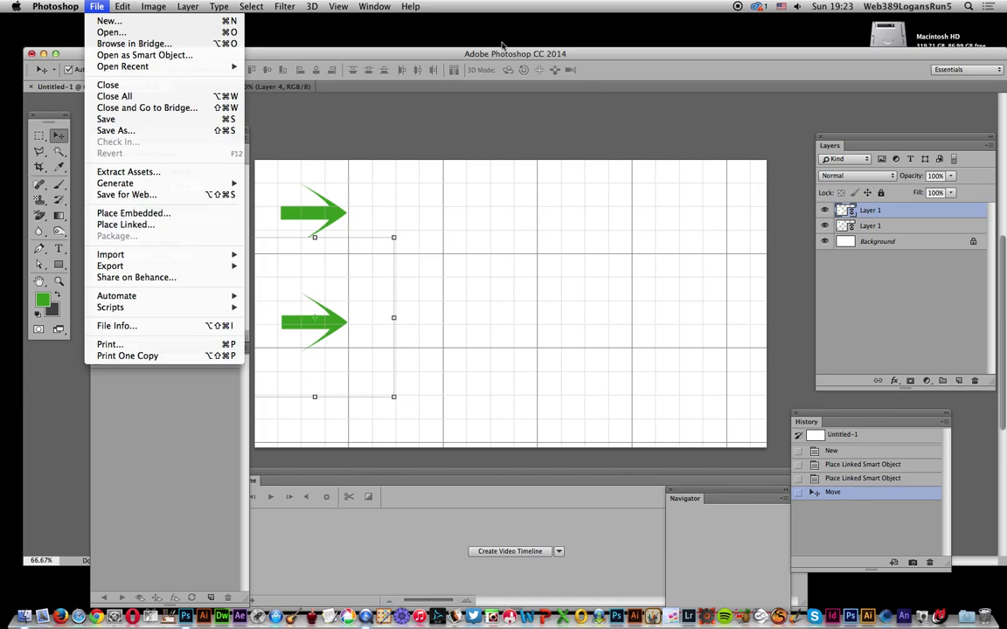
pyautogui.click(332, 86)
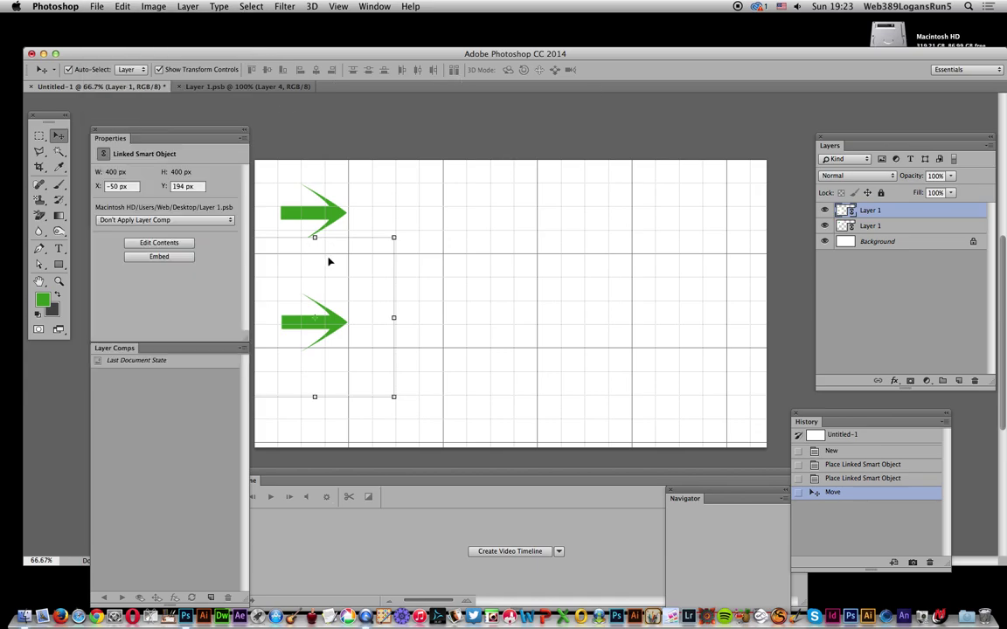
pyautogui.click(266, 87)
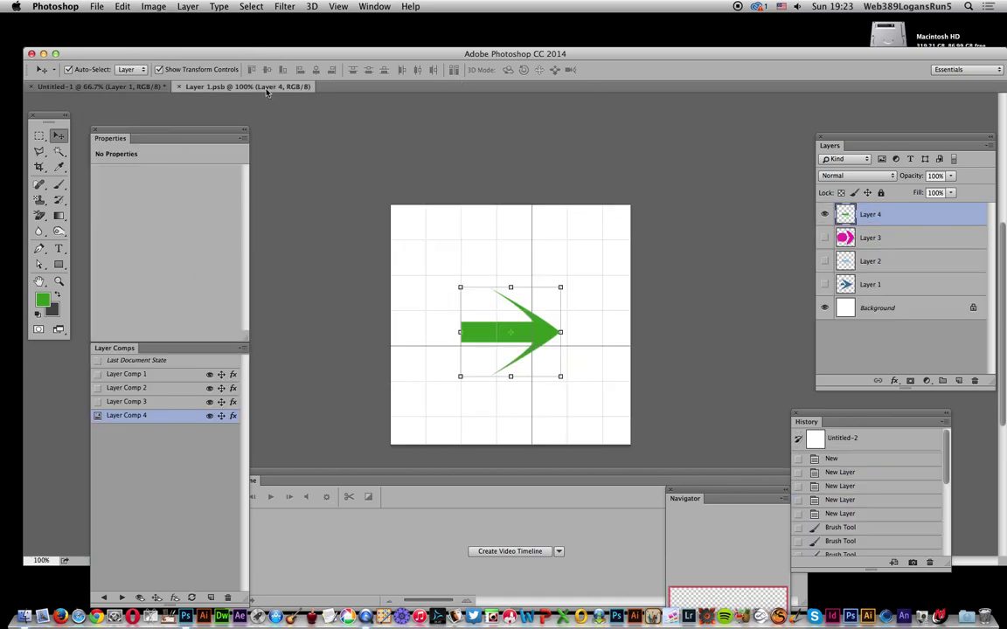
pyautogui.click(858, 311)
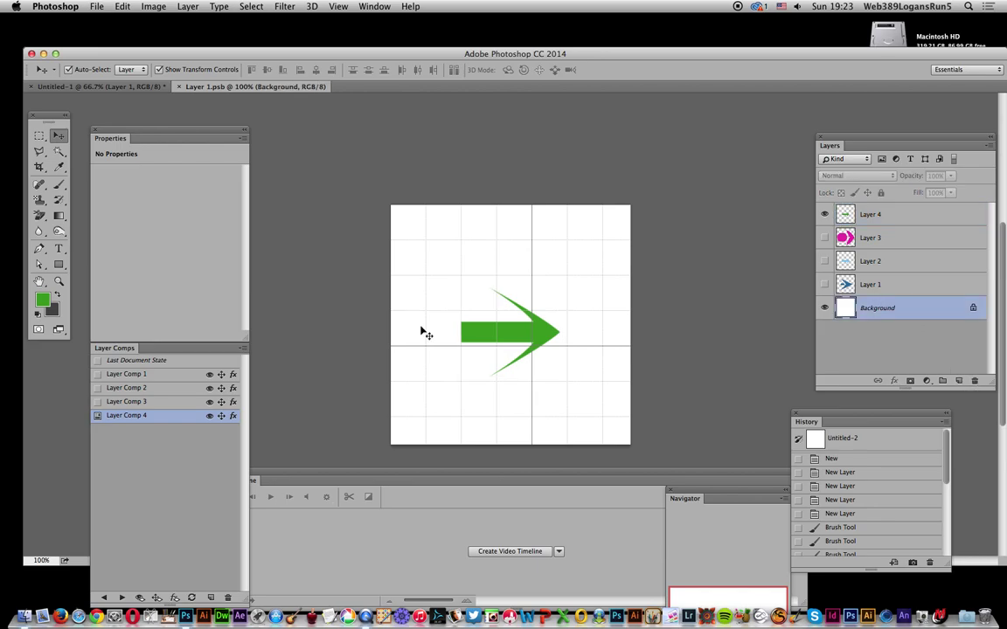
pyautogui.click(975, 383)
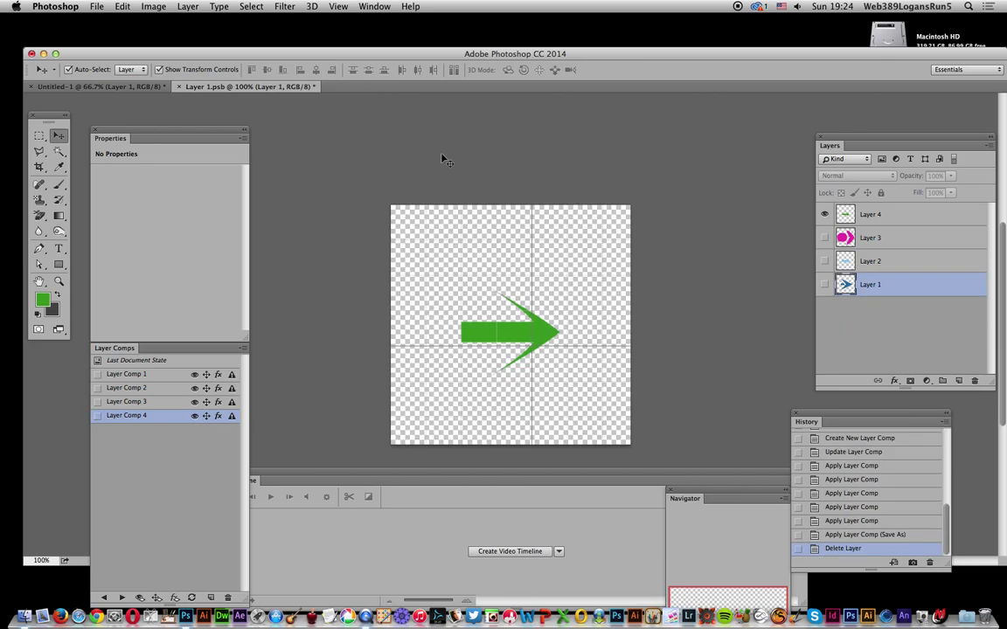
pyautogui.click(96, 6)
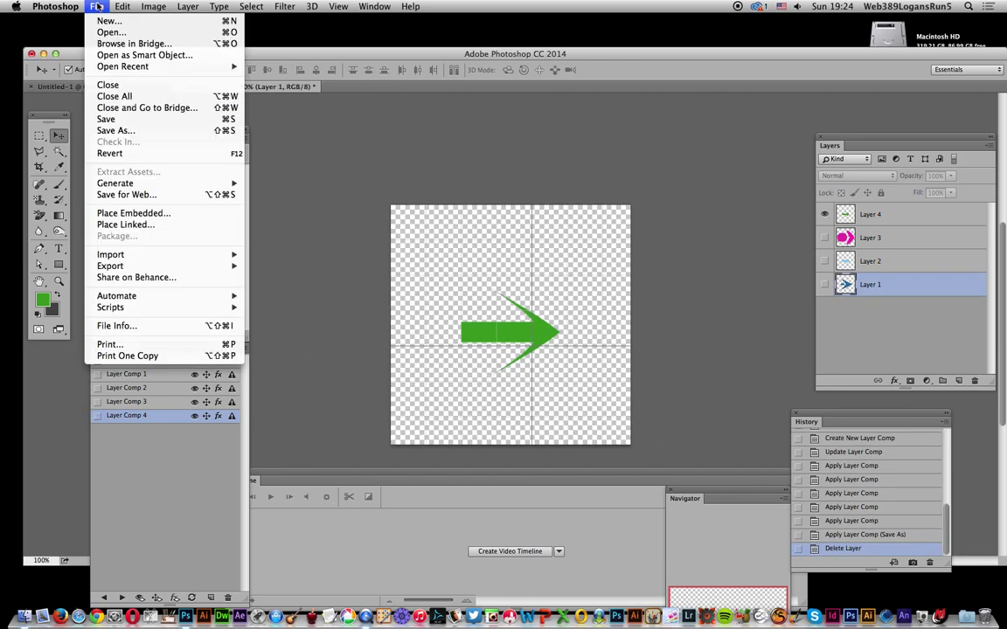
pyautogui.click(104, 119)
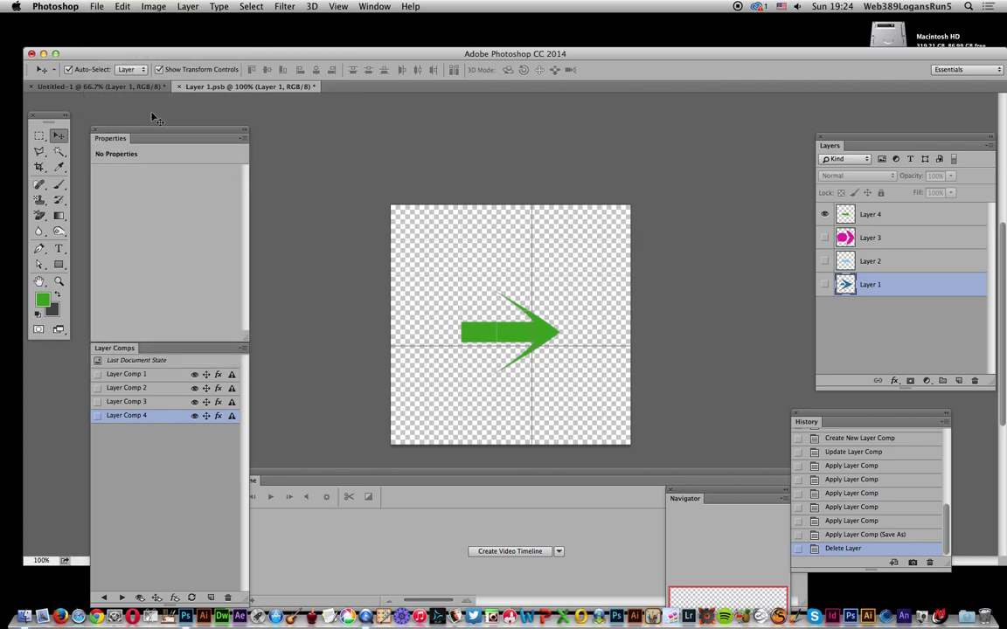
# In Untitled-1, move the second arrow up to about X 58 px, Y 270 px and place a third linked Layer 1.psb beneath it
pyautogui.click(115, 85)
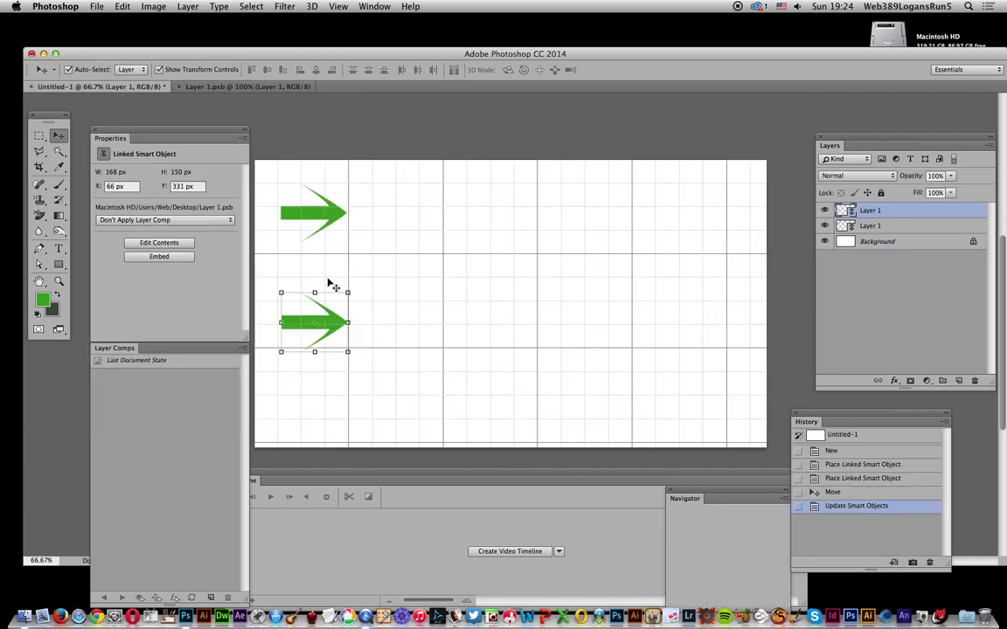
pyautogui.moveTo(333, 323); pyautogui.dragTo(333, 298)
pyautogui.click(96, 6)
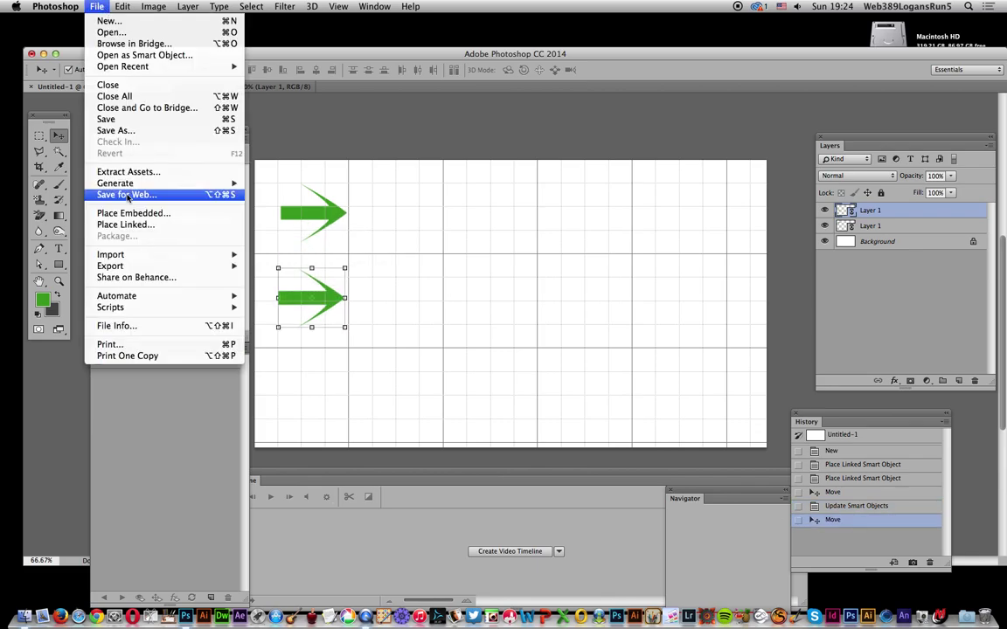
pyautogui.click(159, 223)
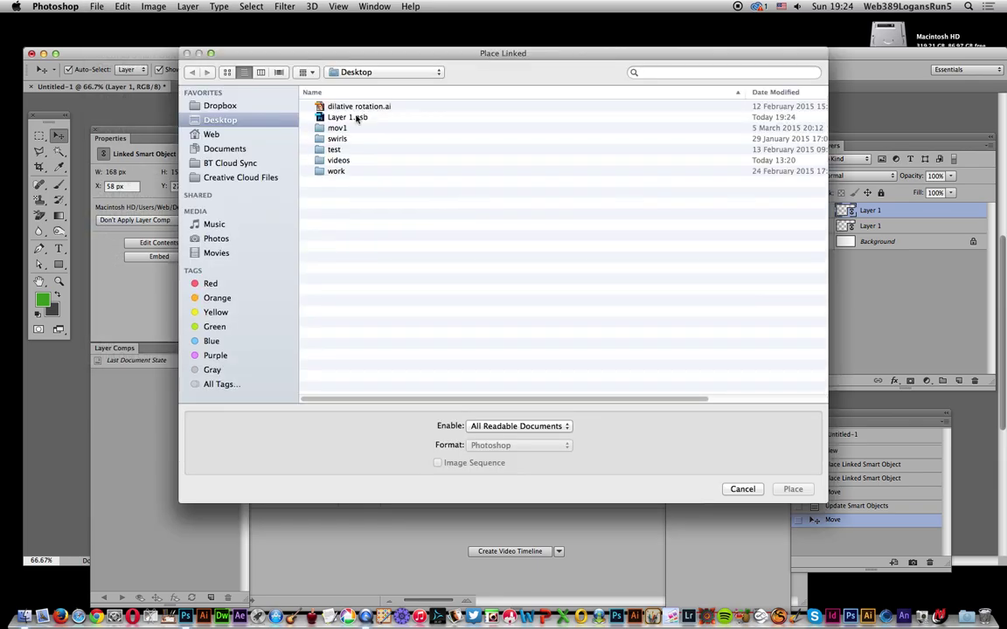
pyautogui.click(356, 117)
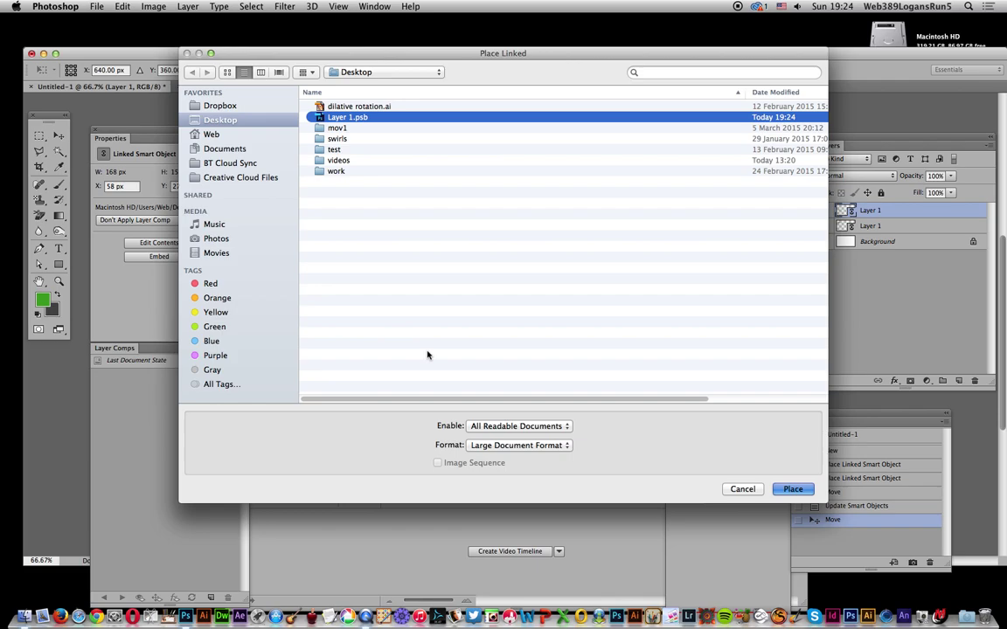
pyautogui.press('Return')
pyautogui.moveTo(534, 312); pyautogui.dragTo(336, 357)
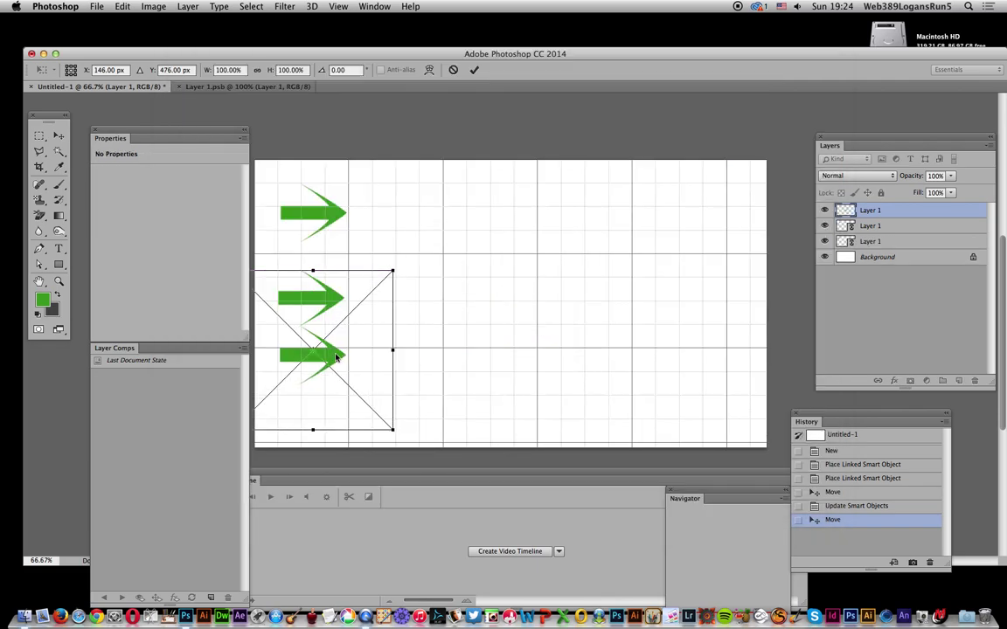
pyautogui.press('Return')
# Place a fourth linked Layer 1.psb at about X 69 px, Y 558 px and shift the third arrow to about X 59 px, Y 400 px
pyautogui.click(97, 6)
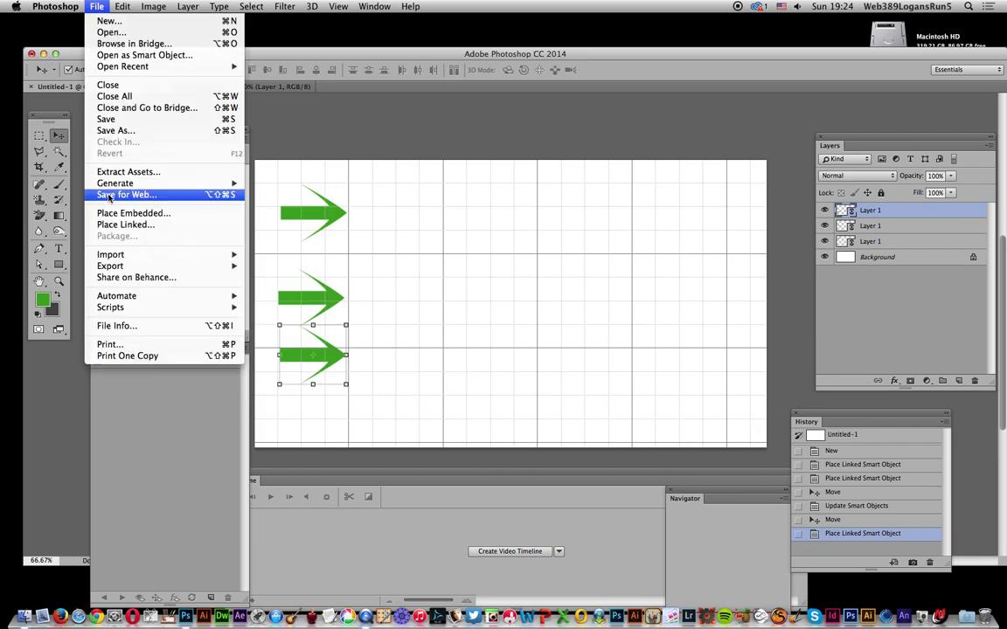
pyautogui.click(488, 248)
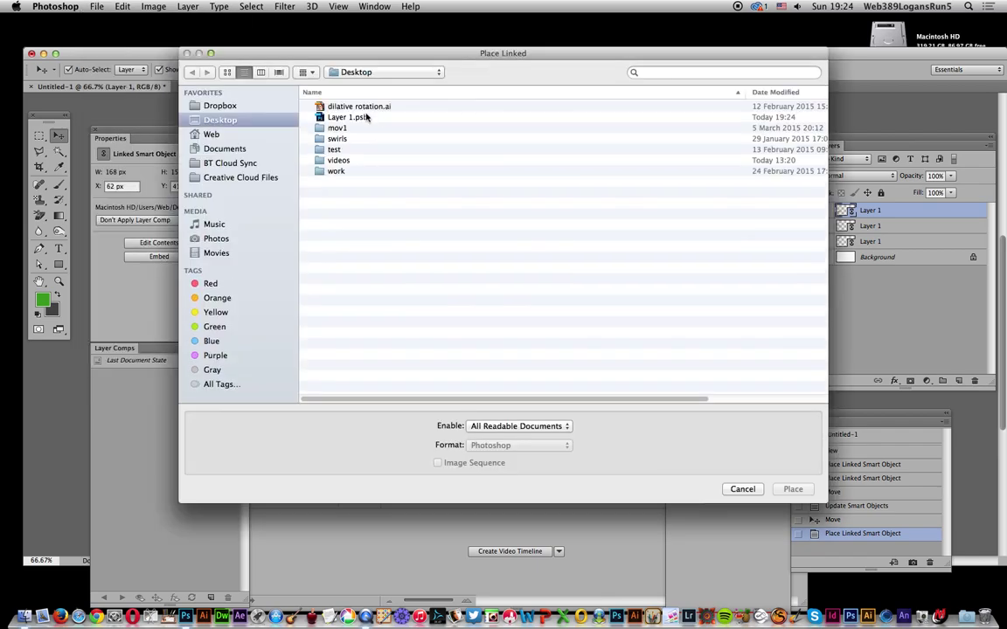
pyautogui.click(362, 119)
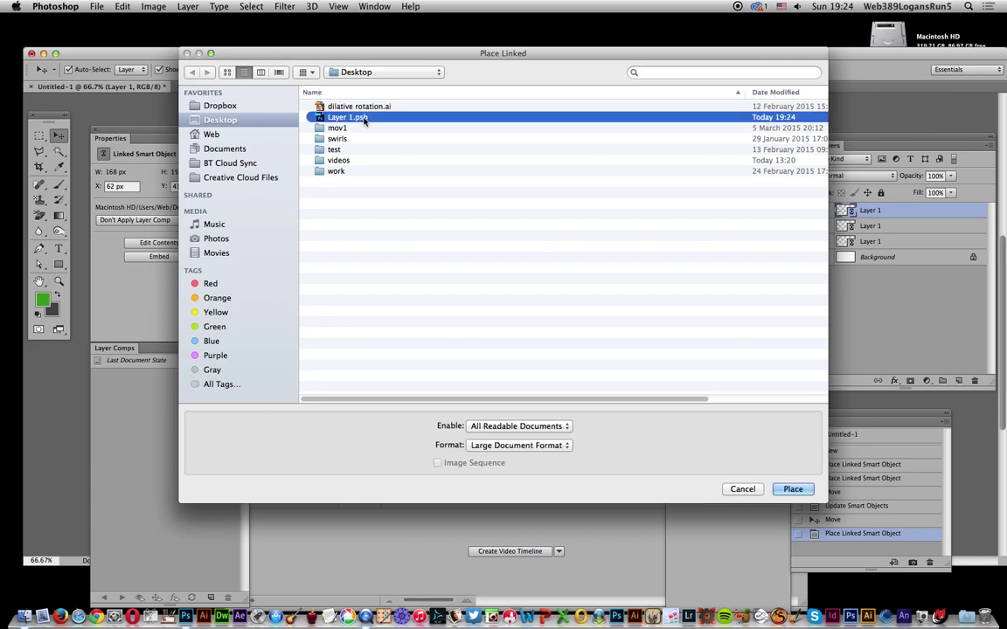
pyautogui.click(808, 490)
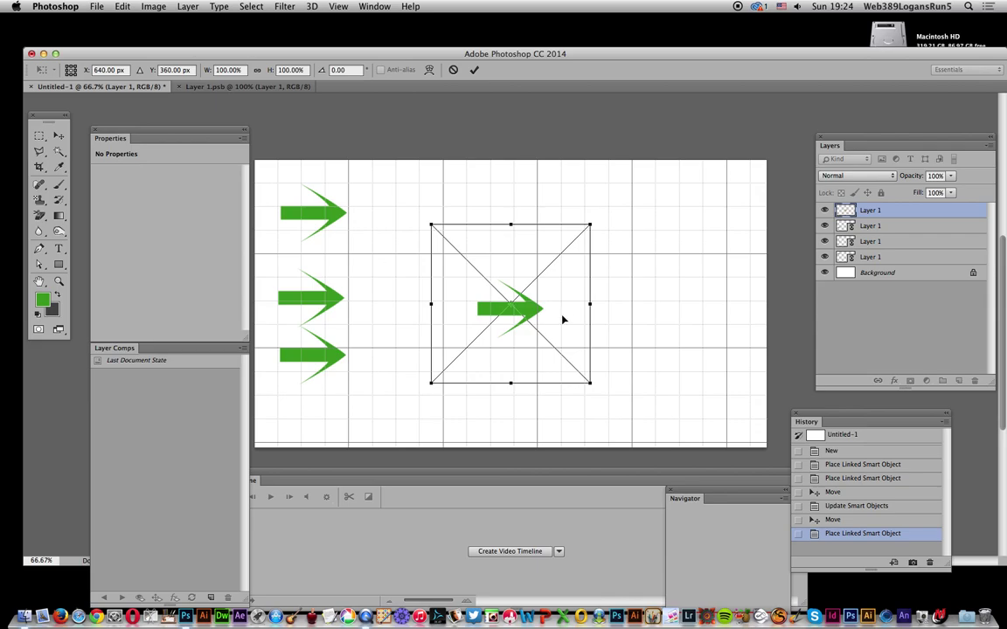
pyautogui.press('Return')
pyautogui.moveTo(536, 309); pyautogui.dragTo(345, 411)
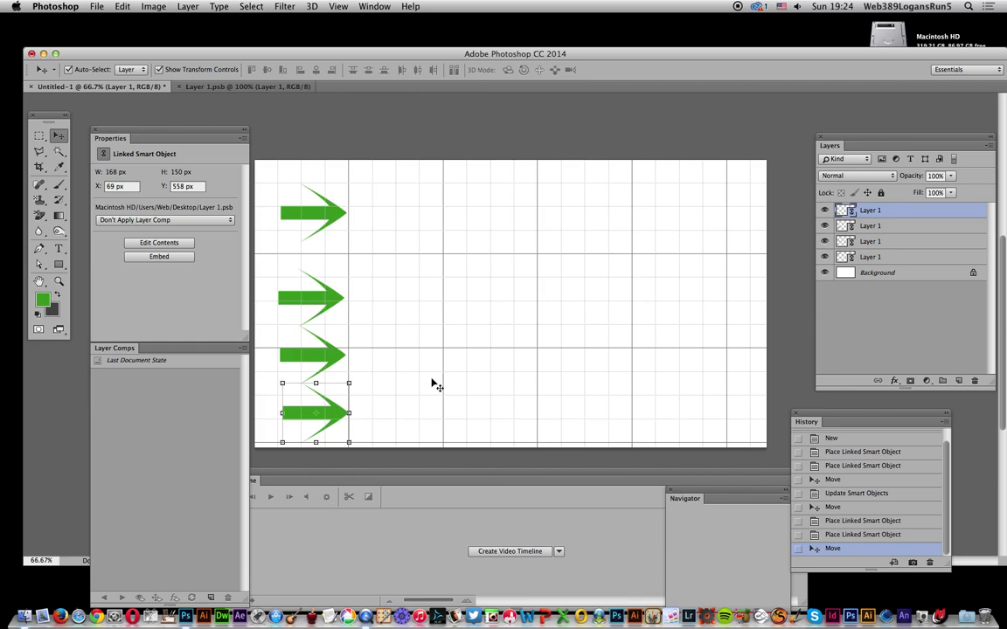
pyautogui.moveTo(330, 353)
pyautogui.mouseDown()
pyautogui.moveTo(329, 346)
pyautogui.moveTo(327, 353)
pyautogui.mouseUp()
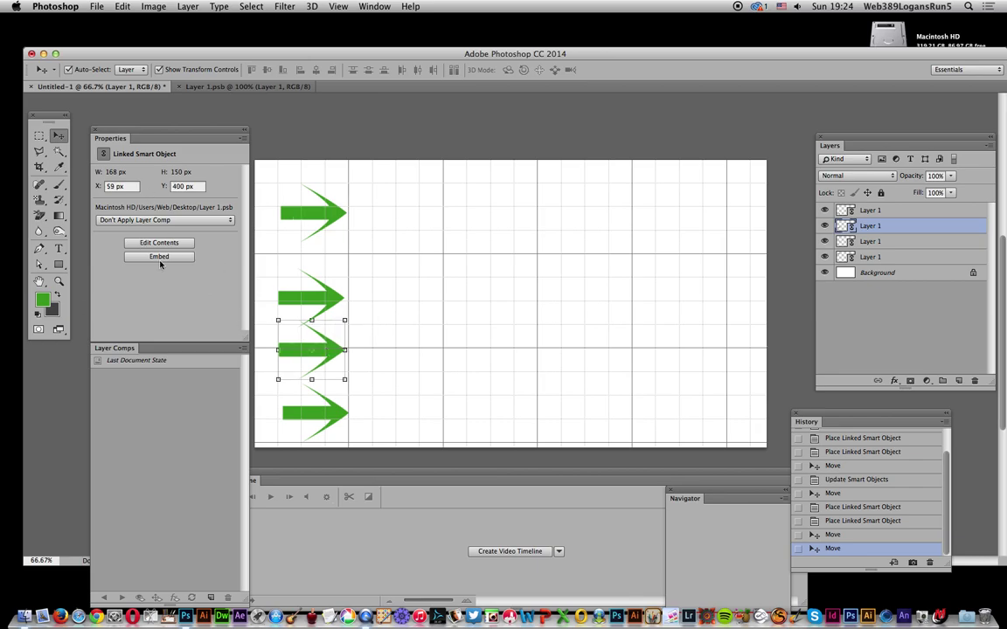
# Apply Layer Comp 1 to the topmost arrow smart object on the canvas
pyautogui.click(174, 220)
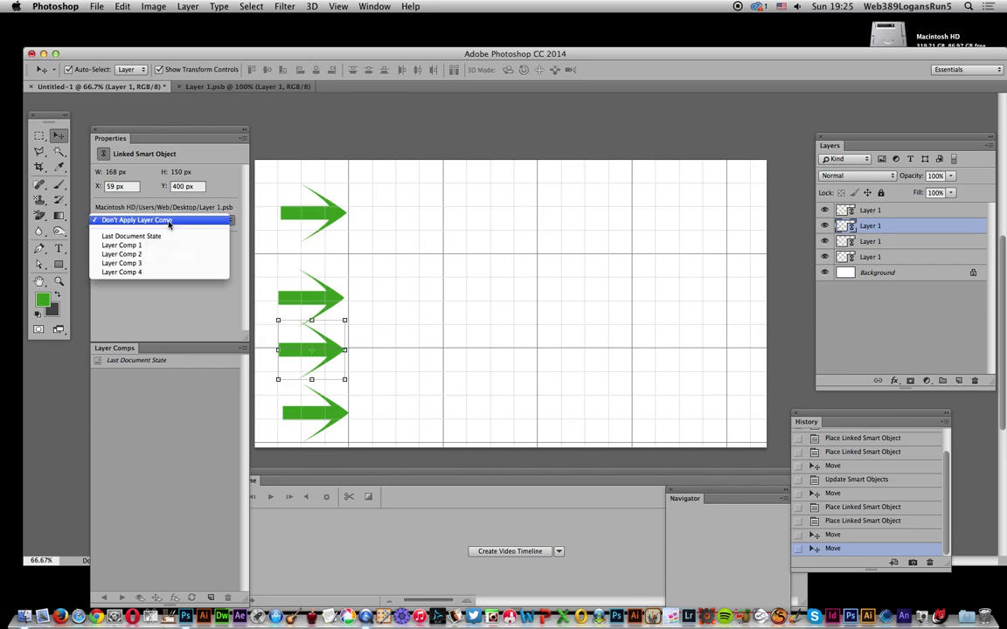
pyautogui.click(335, 242)
pyautogui.click(336, 214)
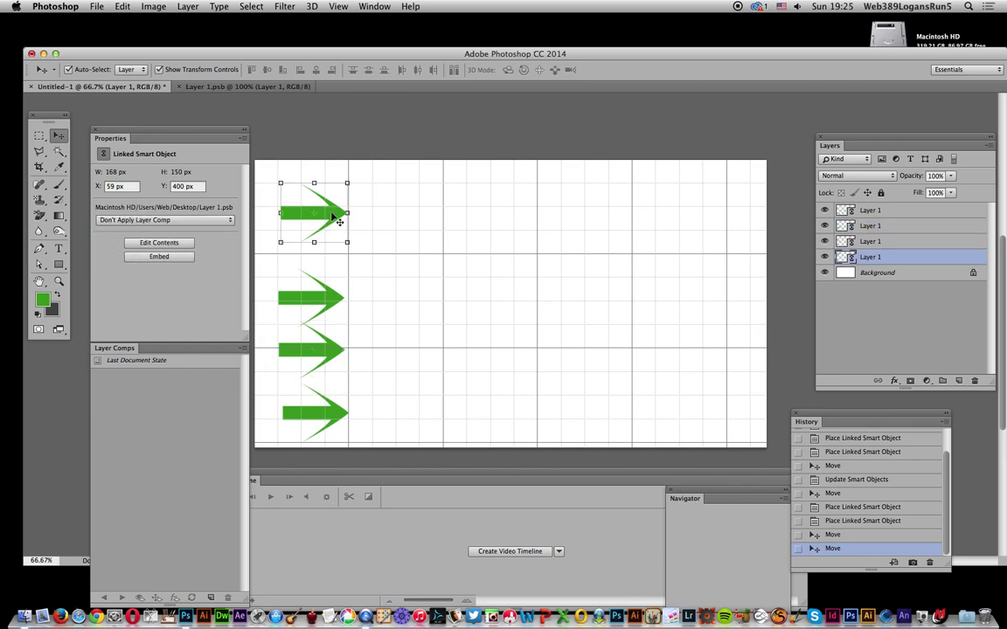
pyautogui.click(179, 222)
pyautogui.click(171, 247)
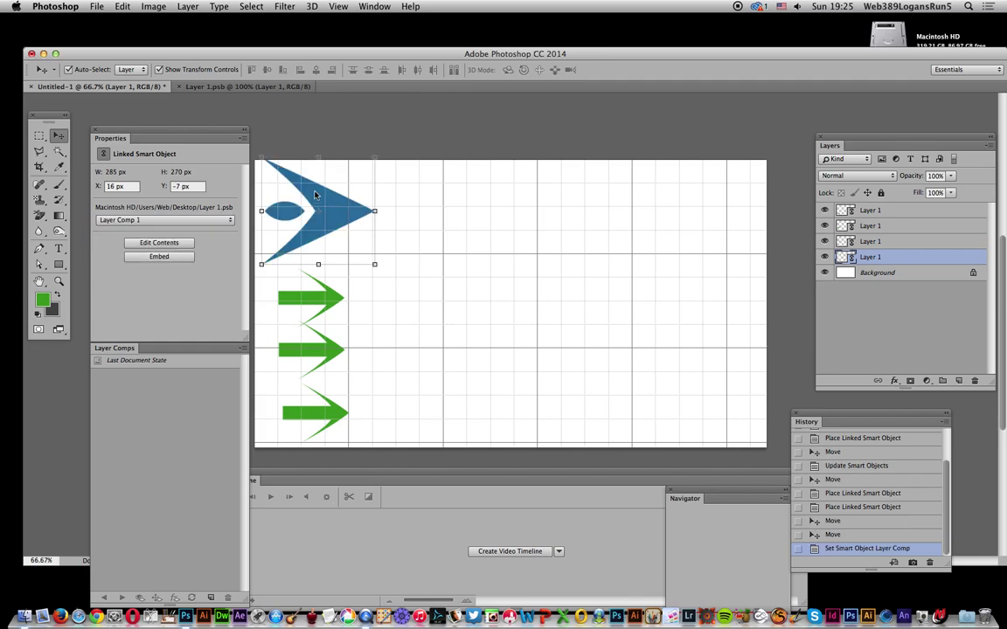
# Apply Layer Comp 2 to the second arrow smart object from the top of the canvas
pyautogui.click(334, 304)
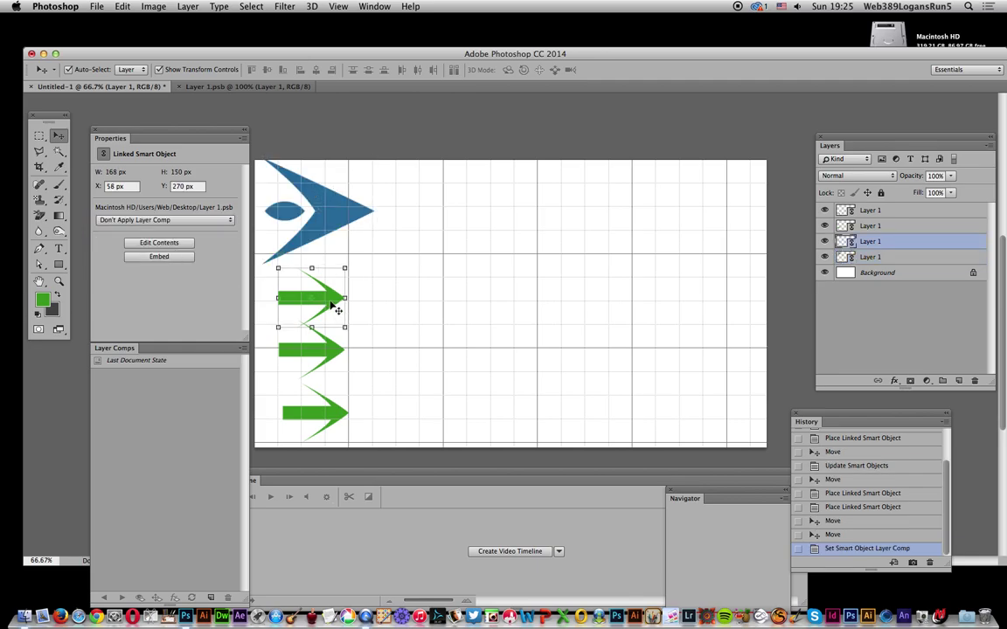
pyautogui.click(172, 221)
pyautogui.click(162, 254)
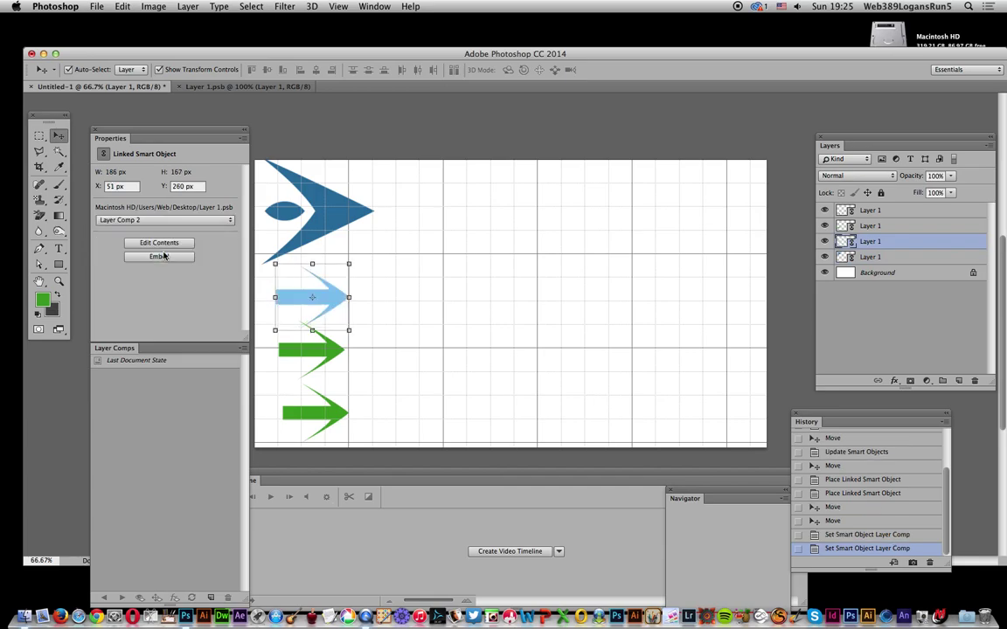
# Look briefly at the Layer 1.psb document, return to Untitled-1 and apply Layer Comp 3 to the third arrow smart object
pyautogui.click(251, 87)
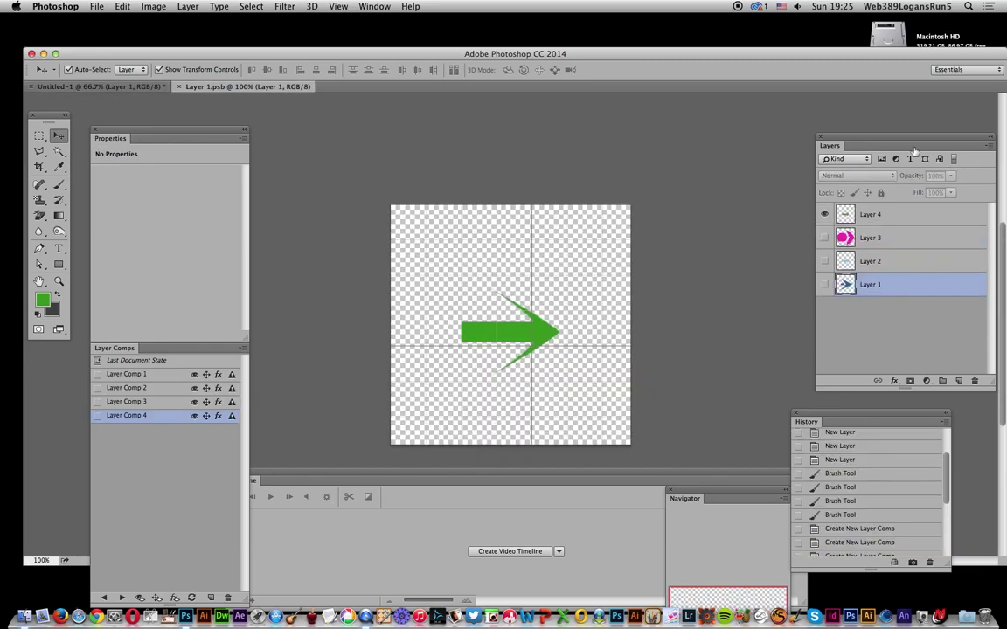
pyautogui.click(125, 87)
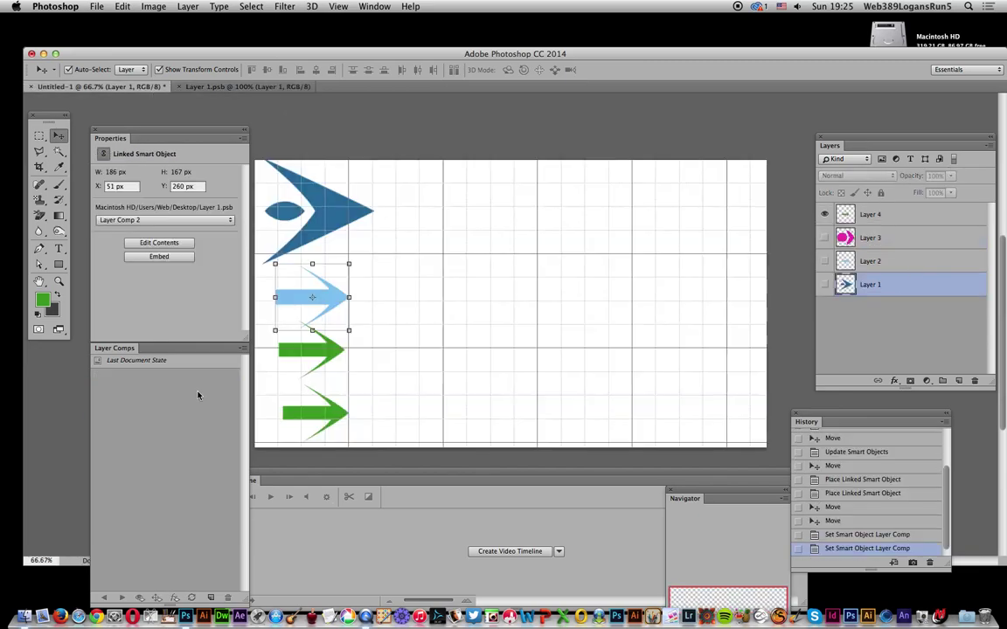
pyautogui.click(335, 364)
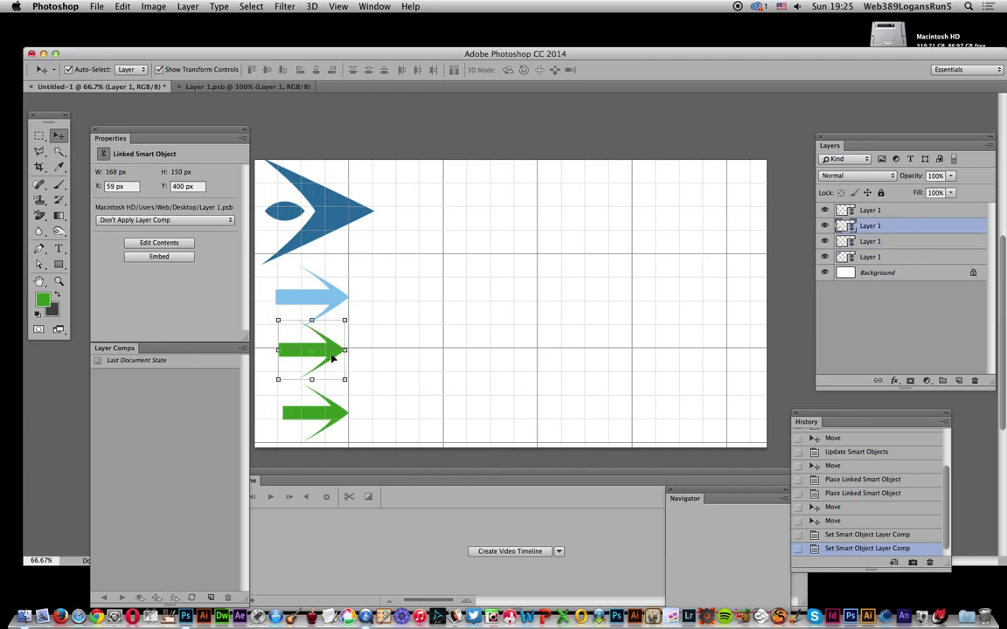
pyautogui.click(165, 221)
pyautogui.click(162, 264)
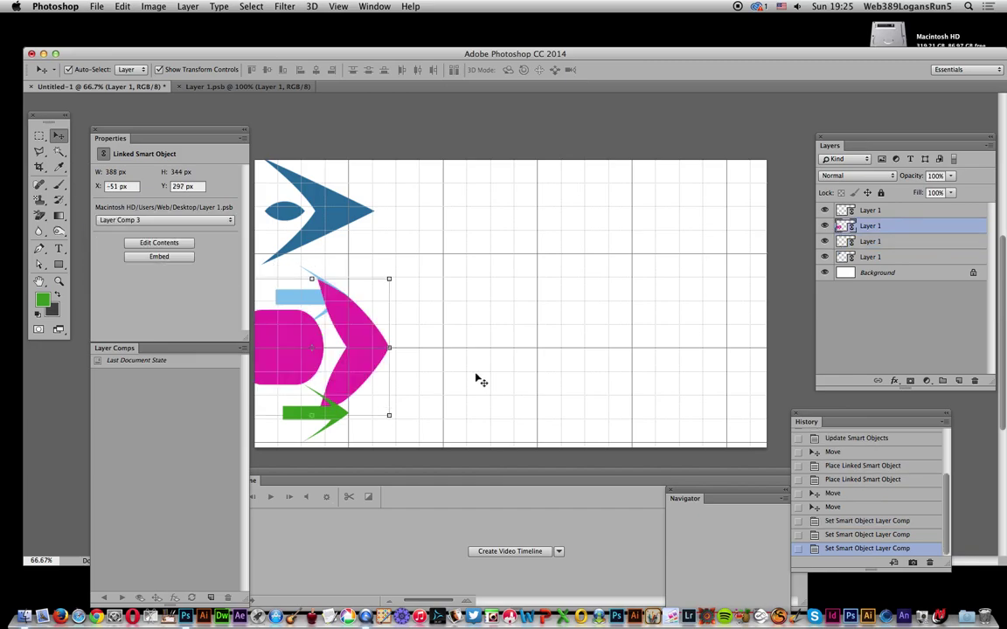
# Free-transform the magenta arrow to about 43% width and 41% height, fitting it between the light-blue and green arrows
pyautogui.press('super+t')
pyautogui.moveTo(390, 417); pyautogui.dragTo(335, 359)
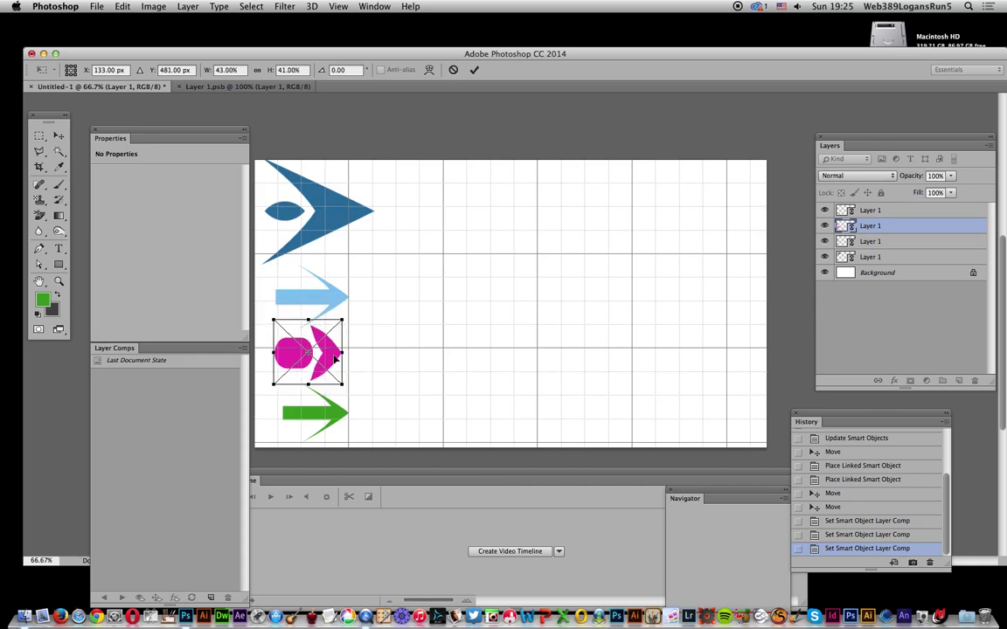
pyautogui.press('Return')
# Free-transform the dark-blue arrow to about 67% width and 73% height, fitting it above the light-blue arrow
pyautogui.click(332, 218)
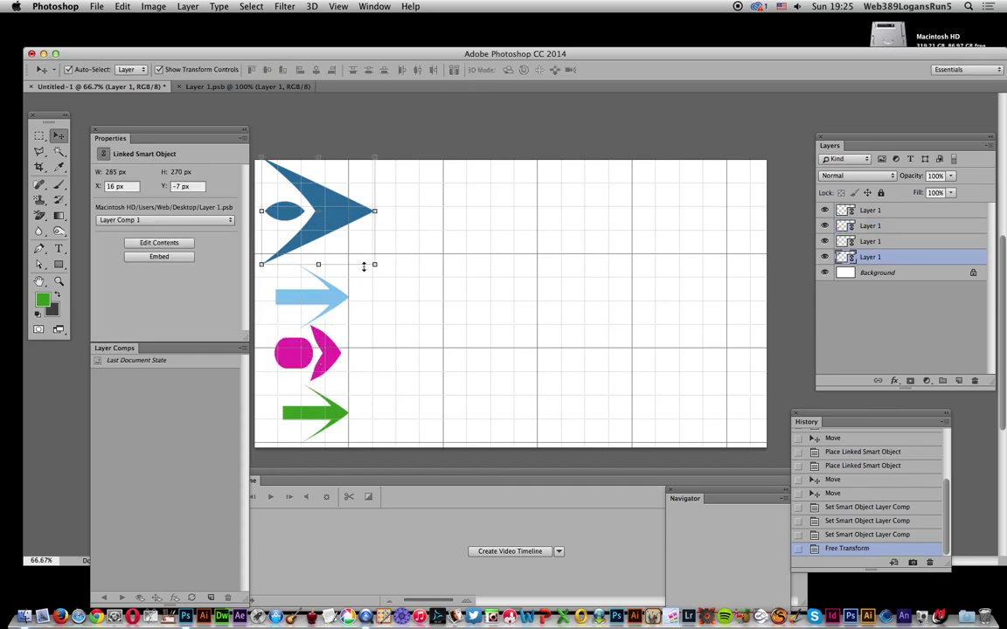
pyautogui.moveTo(373, 267); pyautogui.dragTo(335, 245)
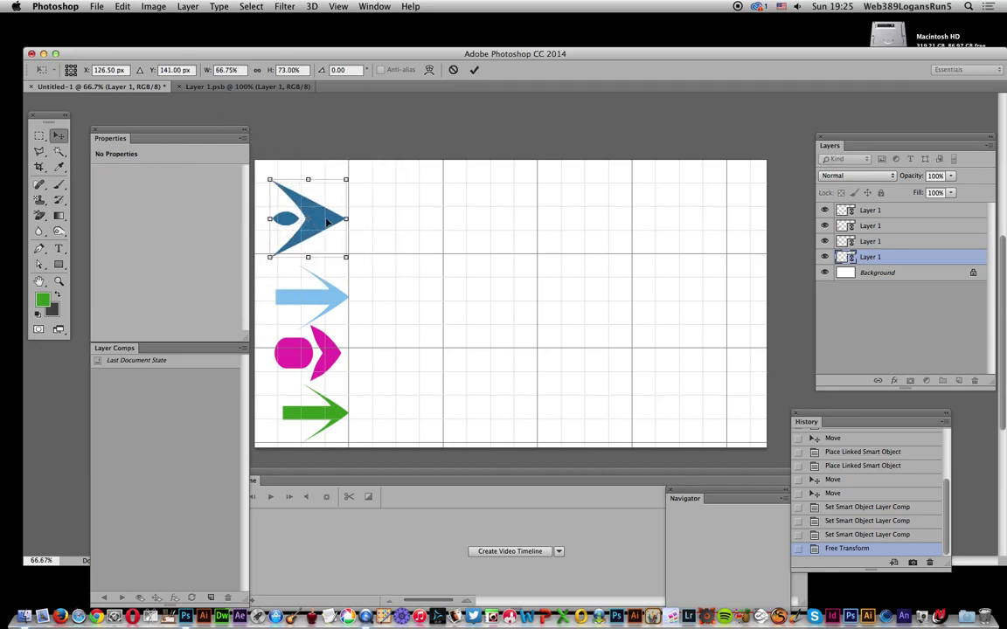
pyautogui.press('Return')
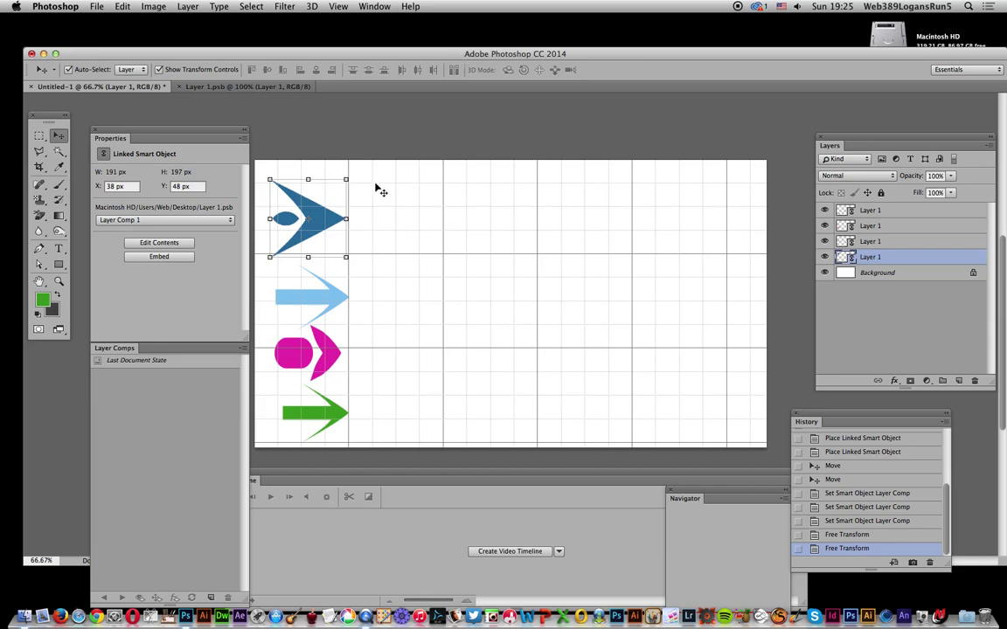
# Flip the dark-blue arrow horizontally
pyautogui.click(127, 7)
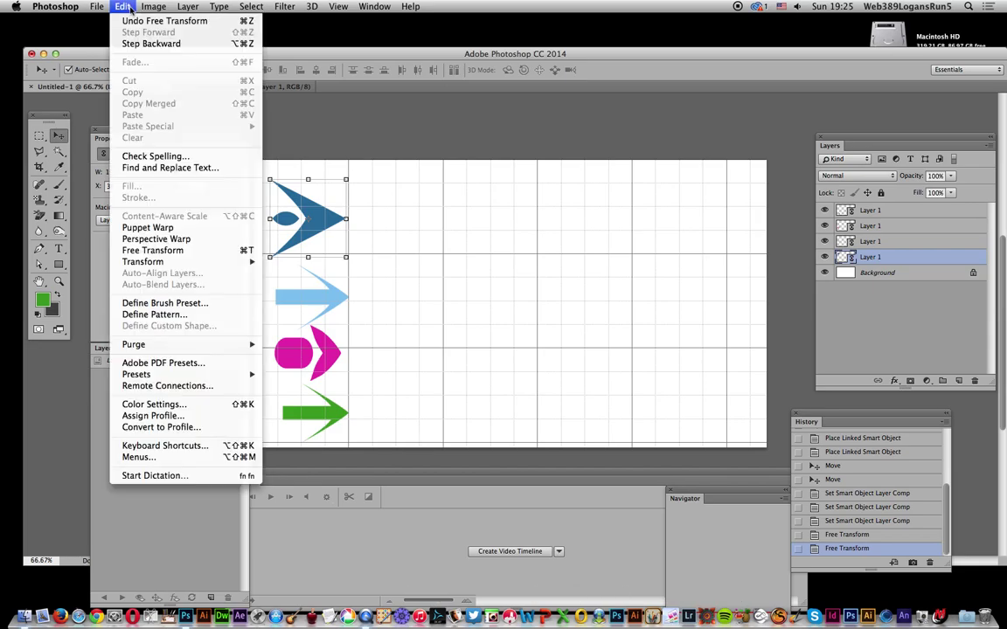
pyautogui.moveTo(170, 261)
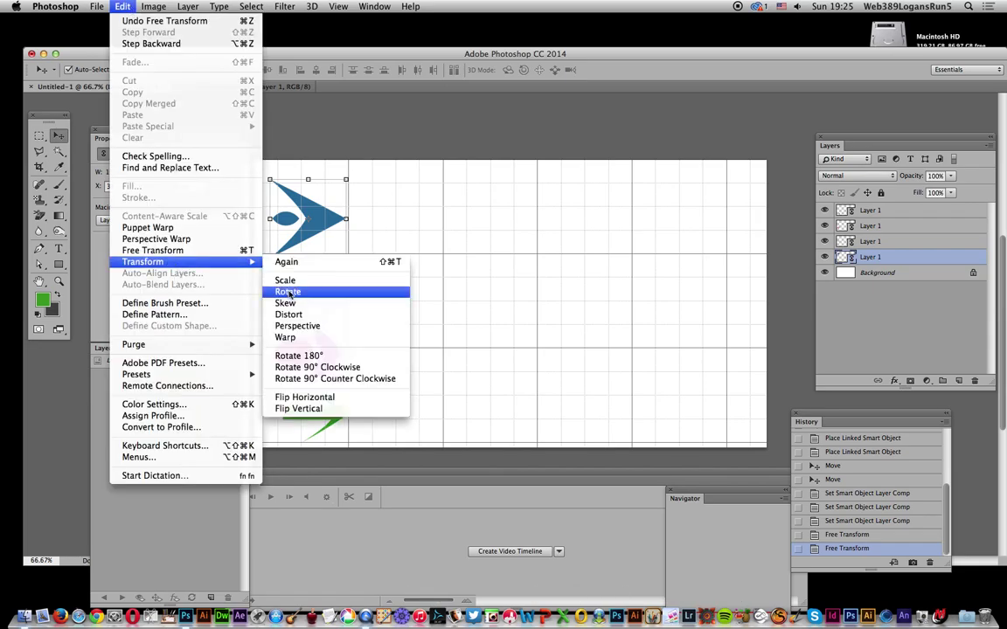
pyautogui.click(304, 397)
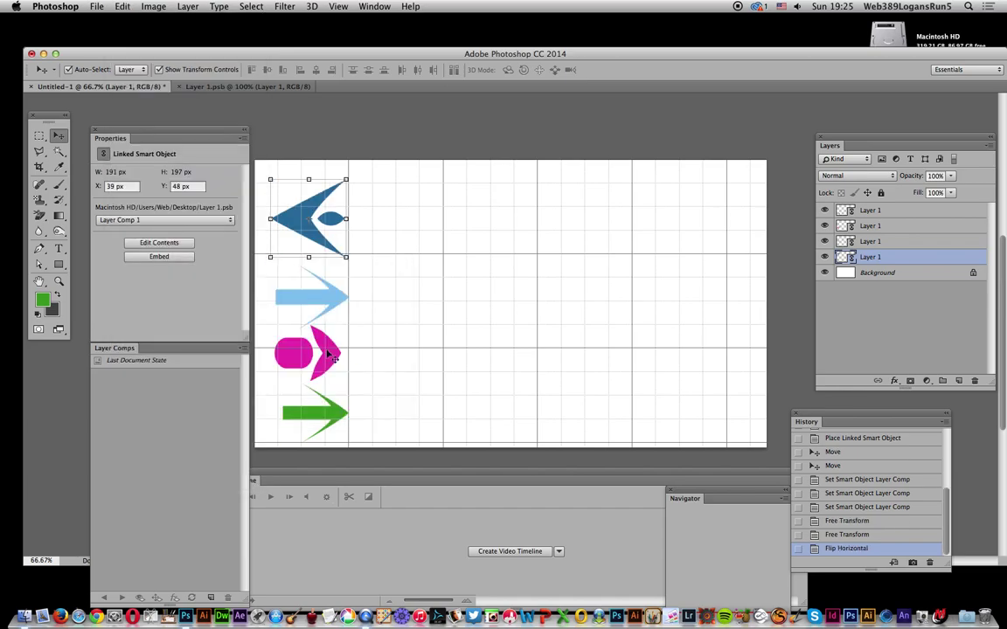
# Flip the magenta arrow horizontally
pyautogui.click(302, 336)
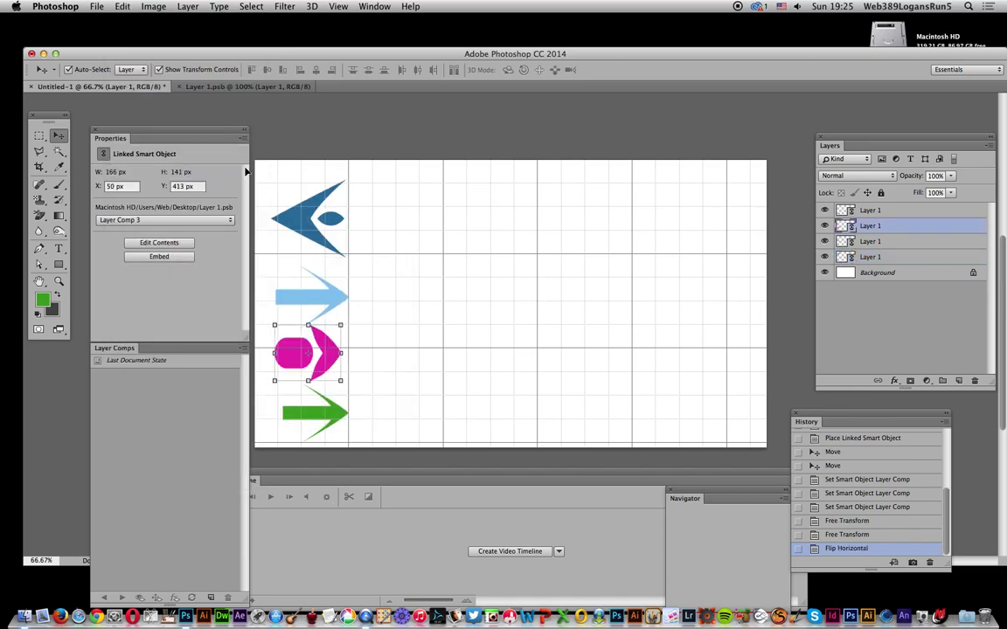
pyautogui.click(122, 7)
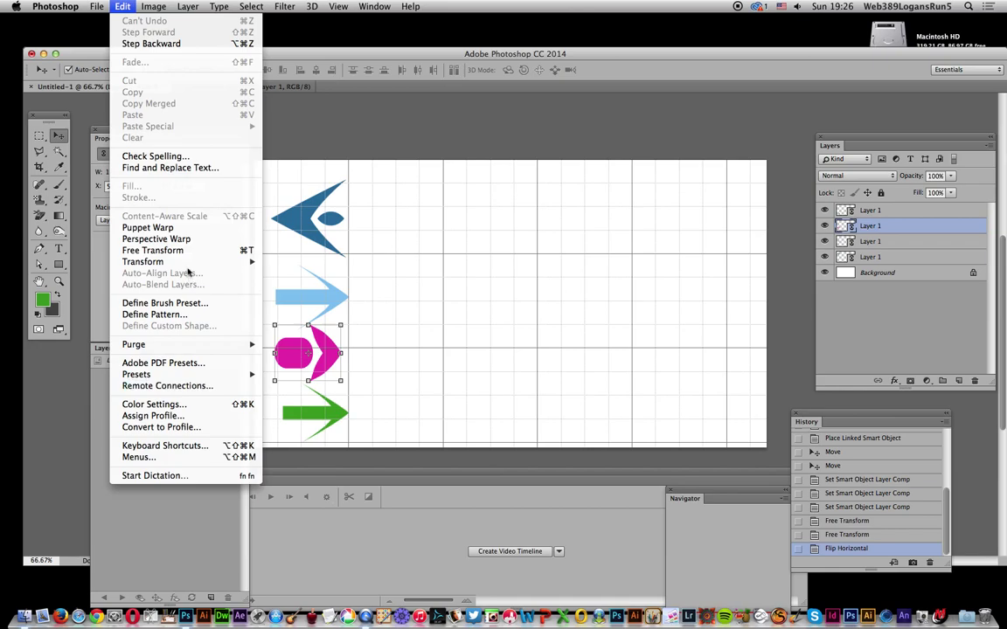
pyautogui.moveTo(179, 262)
pyautogui.click(294, 401)
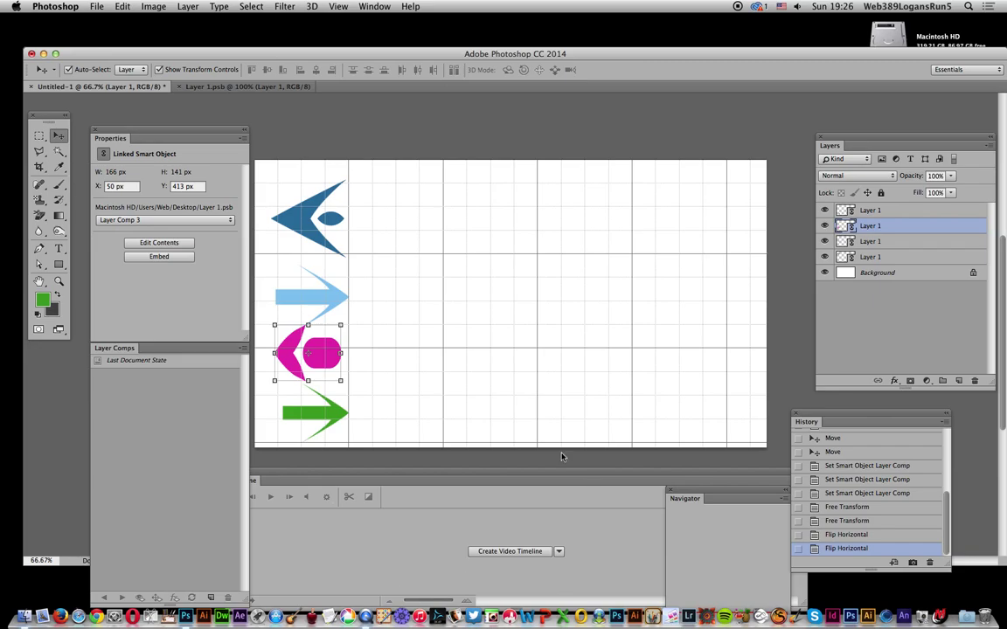
# Create a video timeline and enable Transform keyframing at frame 0 for the green and magenta arrow layers
pyautogui.click(512, 551)
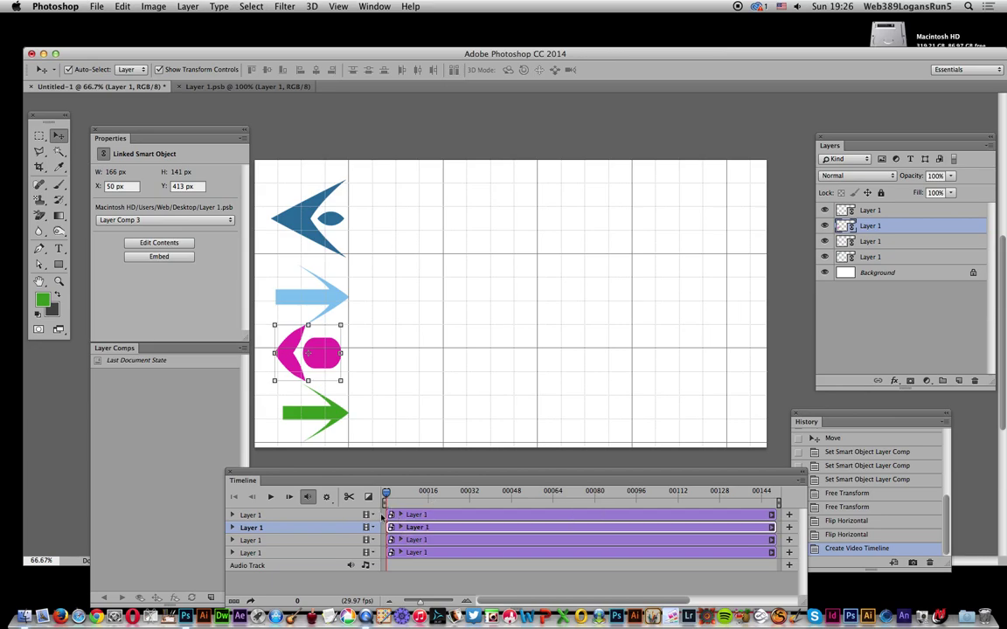
pyautogui.click(232, 515)
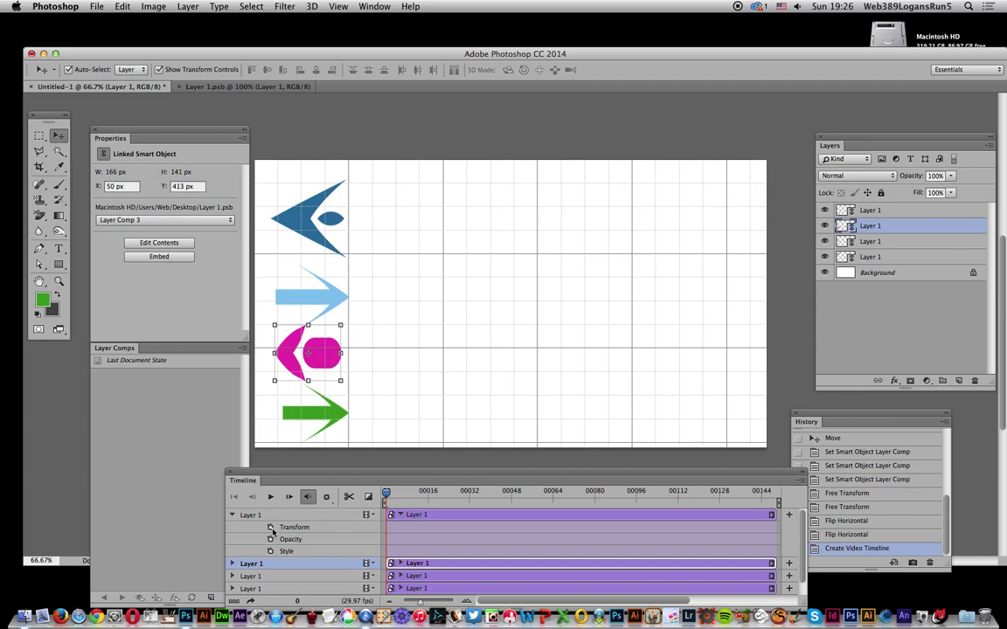
pyautogui.click(270, 527)
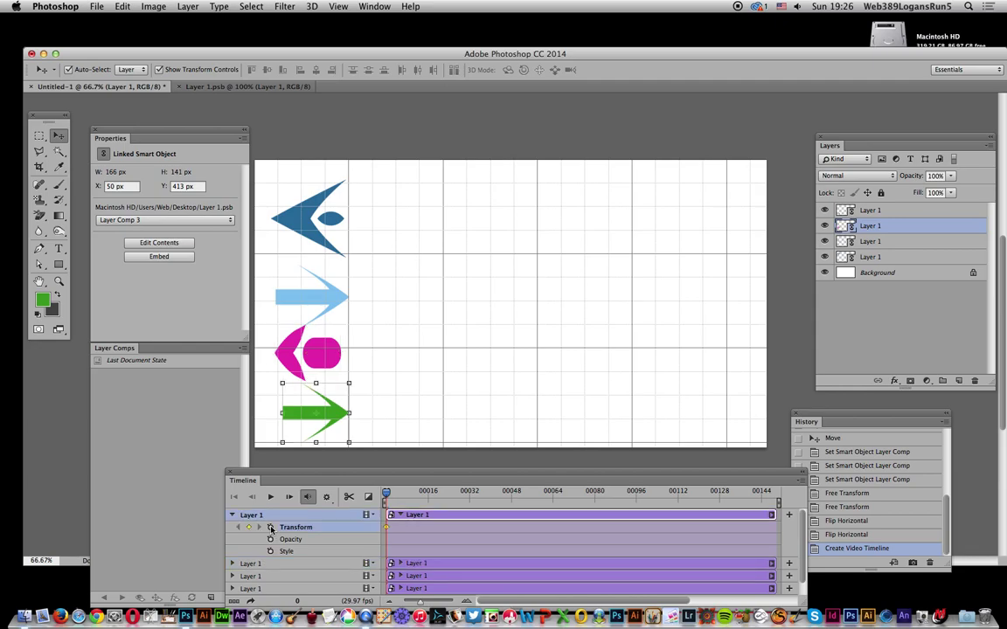
pyautogui.click(233, 564)
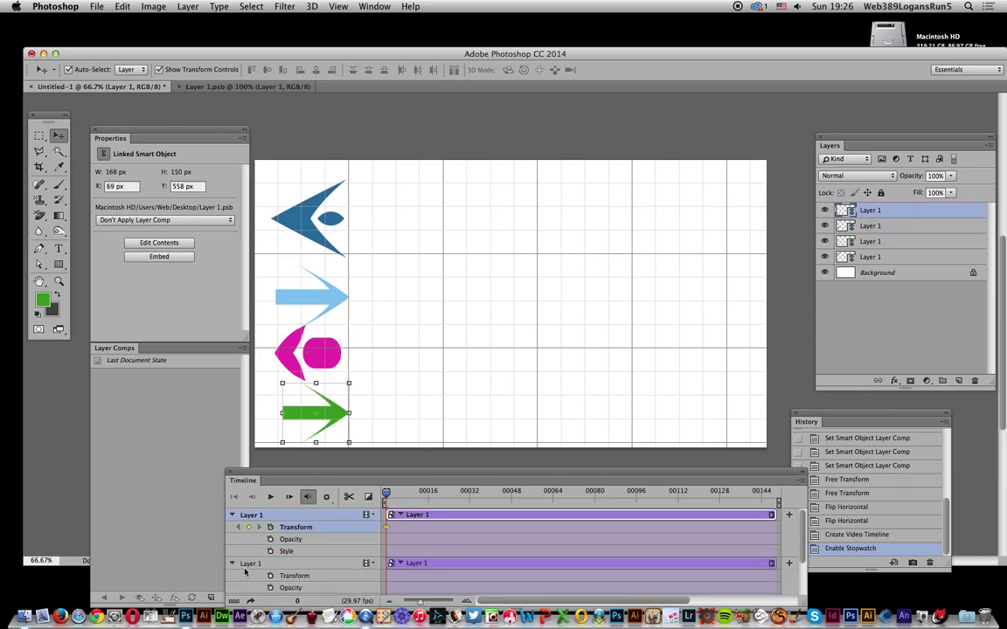
pyautogui.click(271, 575)
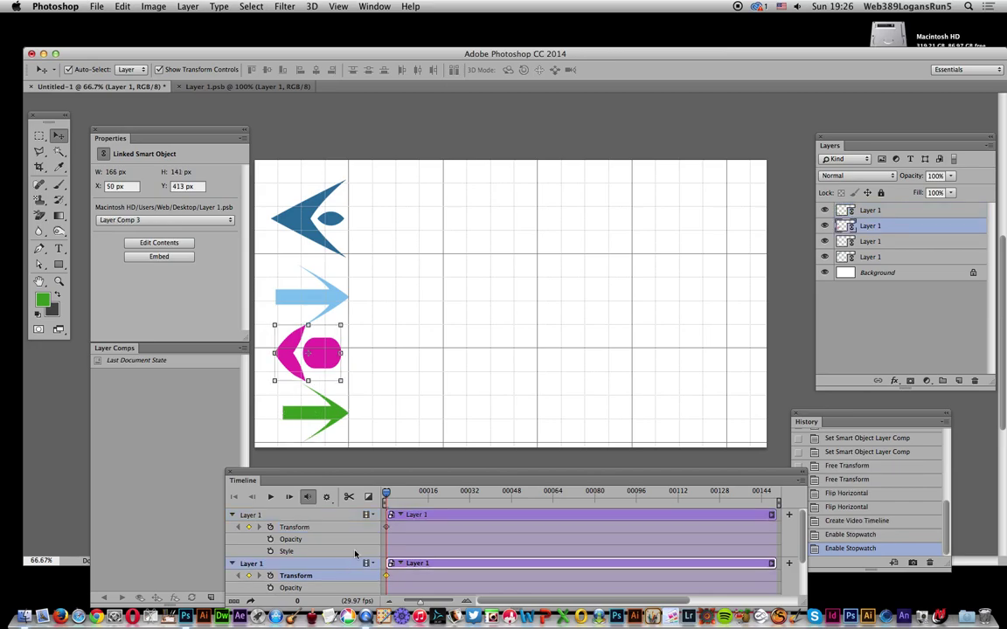
# Enable Transform keyframing at frame 0 for the light-blue and dark-blue arrow layers
pyautogui.moveTo(804, 527); pyautogui.dragTo(798, 569)
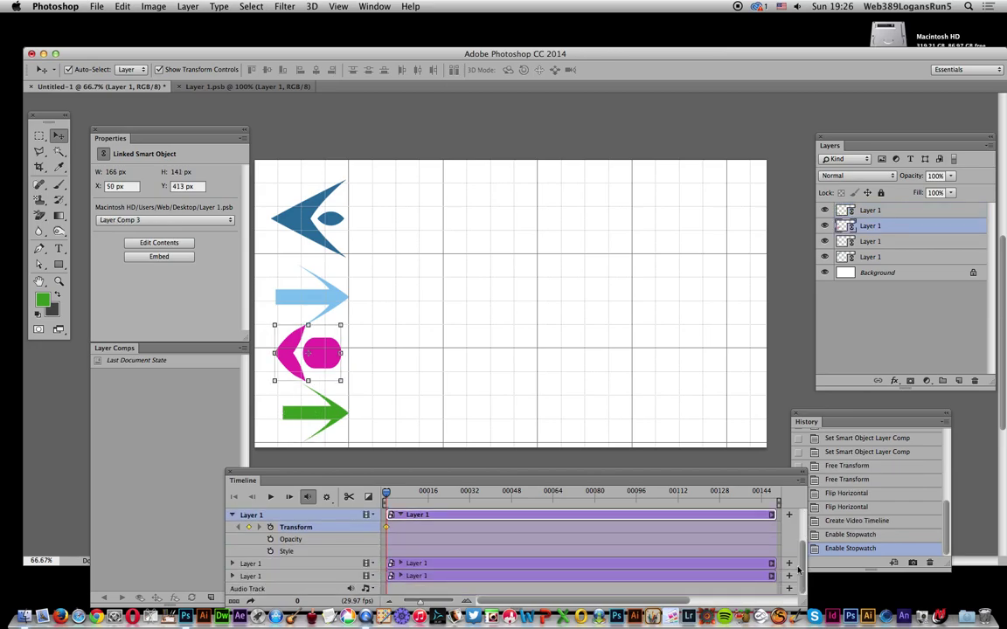
pyautogui.click(232, 564)
pyautogui.click(270, 576)
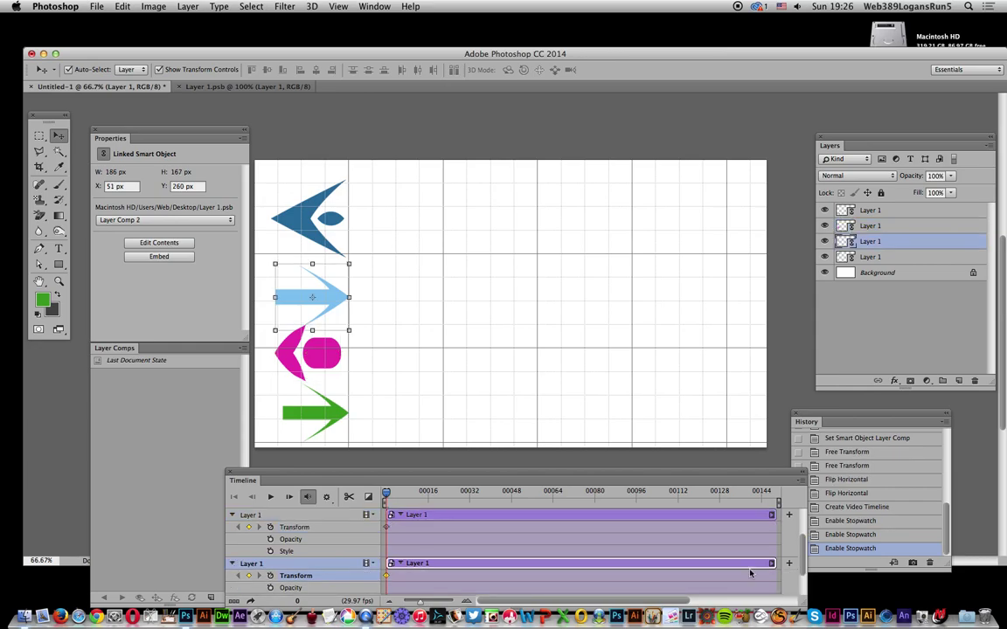
pyautogui.moveTo(805, 547); pyautogui.dragTo(805, 565)
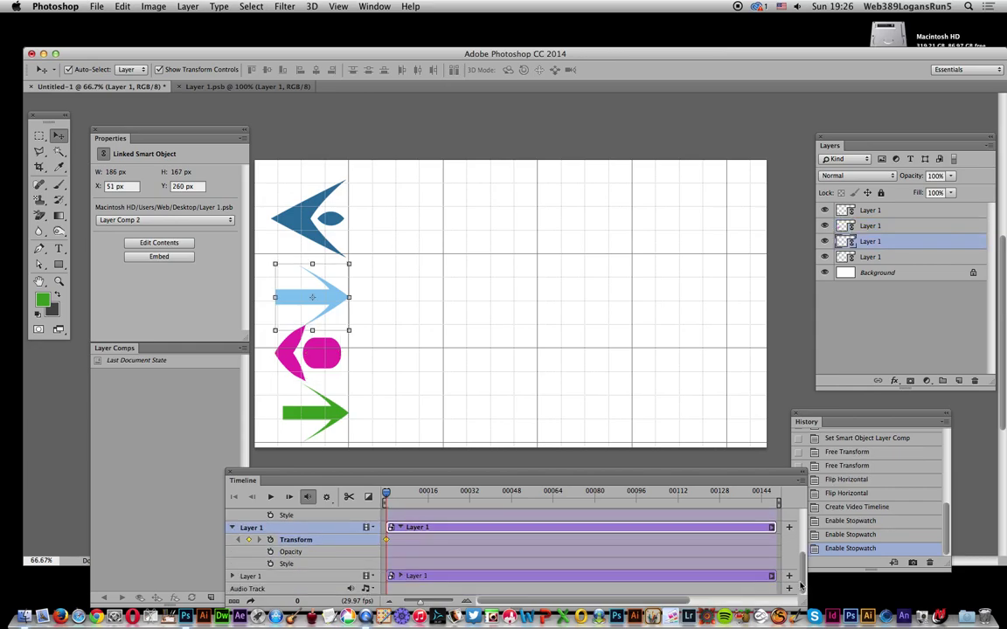
pyautogui.click(232, 576)
pyautogui.click(270, 589)
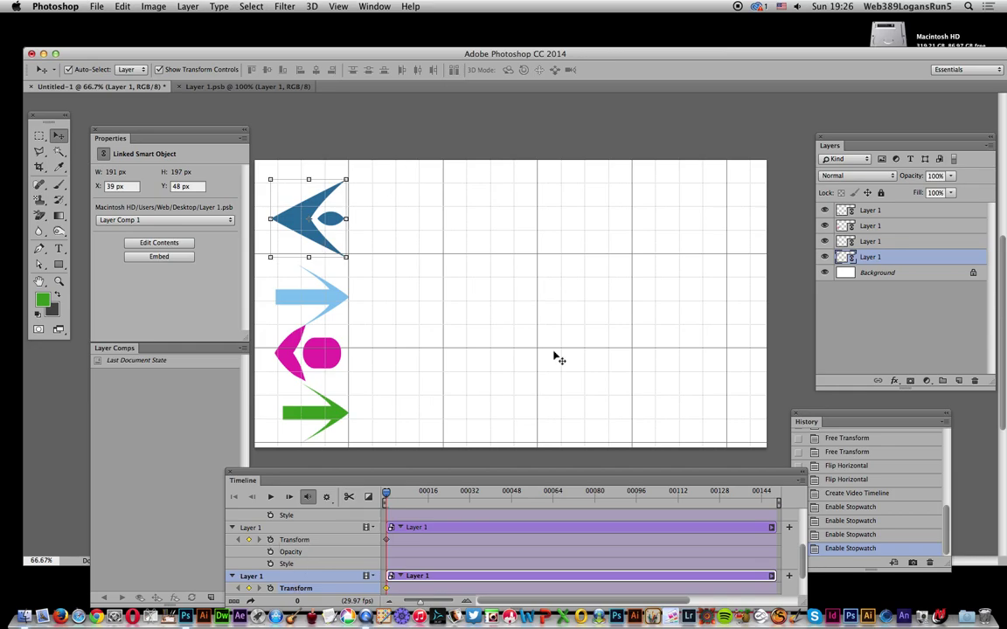
# At frame 149, move all four arrow layers together across to the right side of the canvas
pyautogui.moveTo(388, 496); pyautogui.dragTo(772, 509)
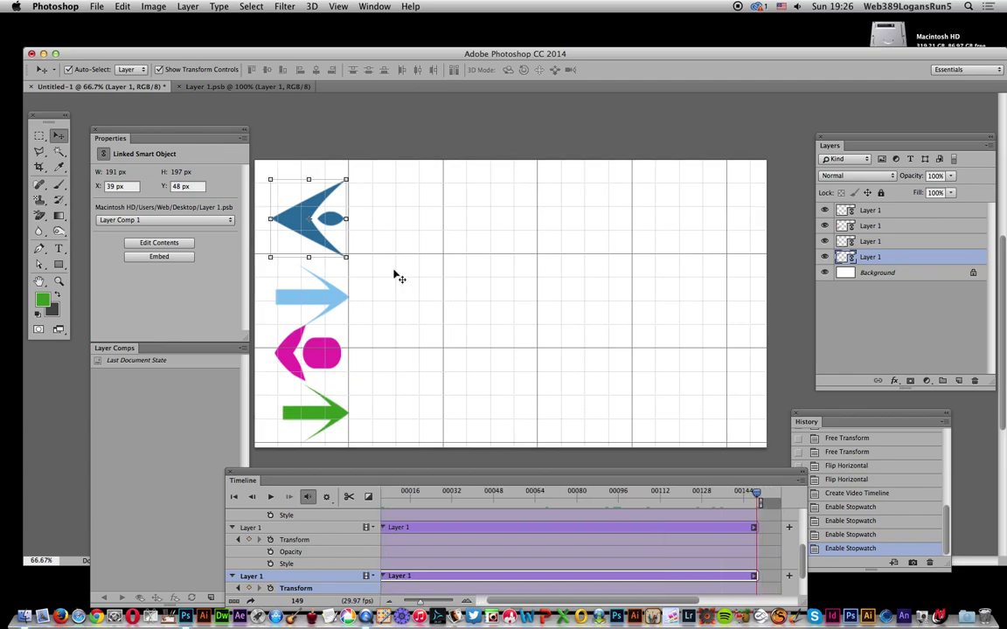
pyautogui.keyDown('shift'); pyautogui.click(905, 216); pyautogui.keyUp('shift')
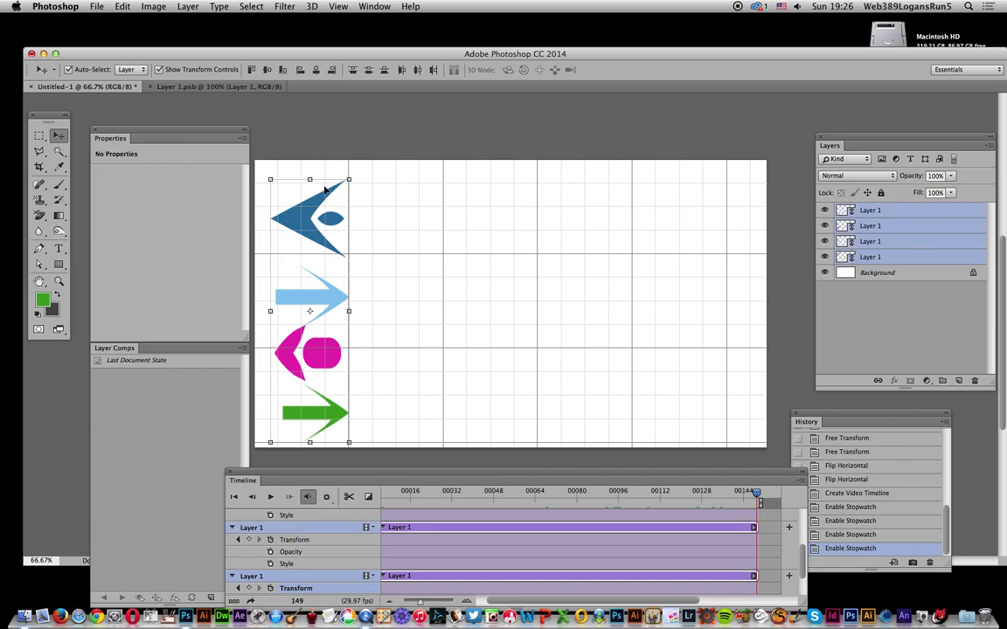
pyautogui.moveTo(315, 211); pyautogui.dragTo(717, 200)
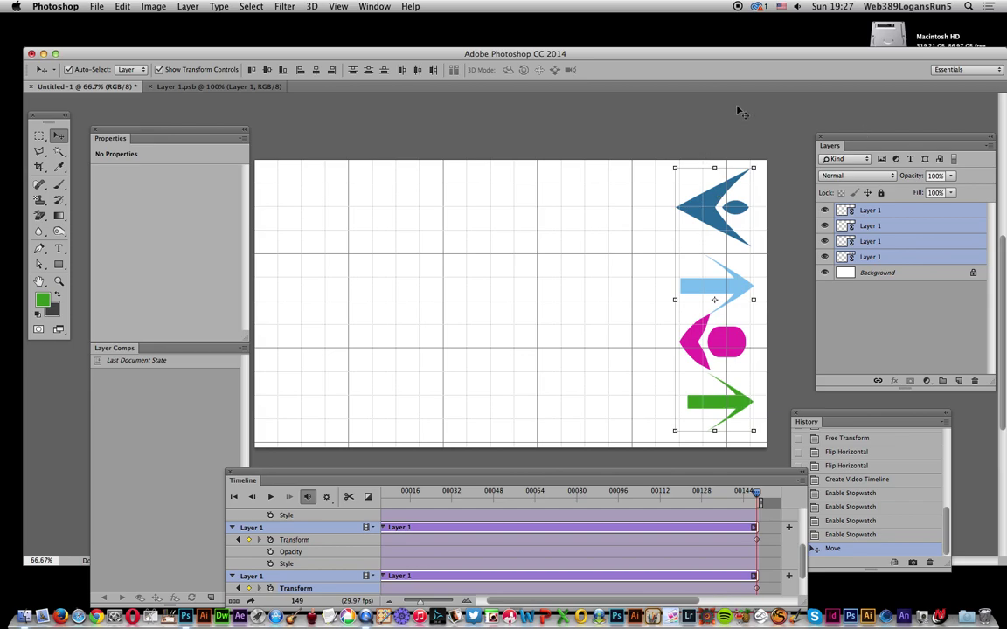
pyautogui.click(780, 157)
# Flip the dark-blue arrow horizontally at frame 149
pyautogui.click(717, 205)
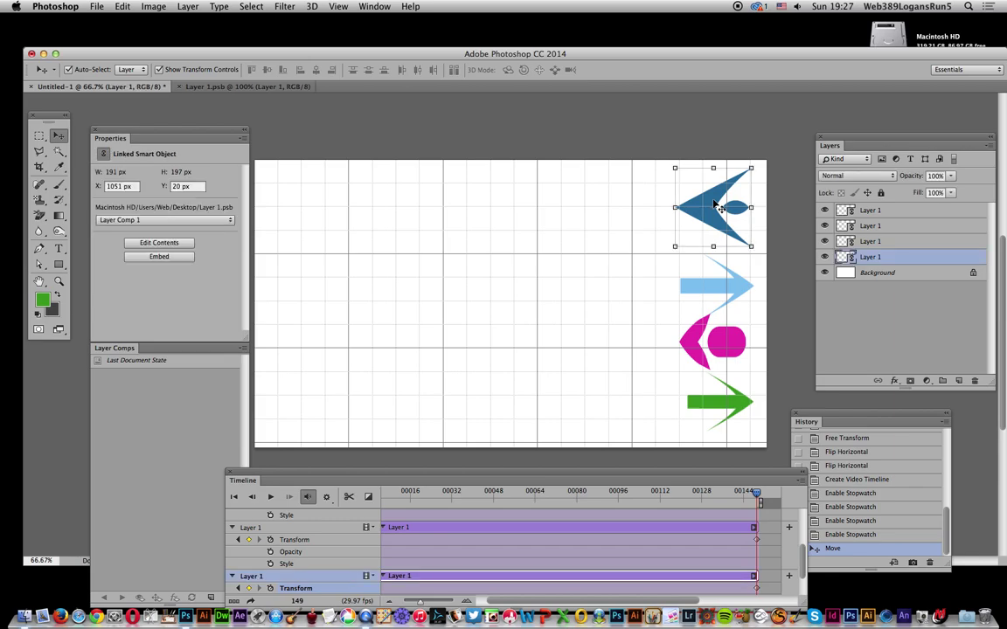
pyautogui.click(122, 7)
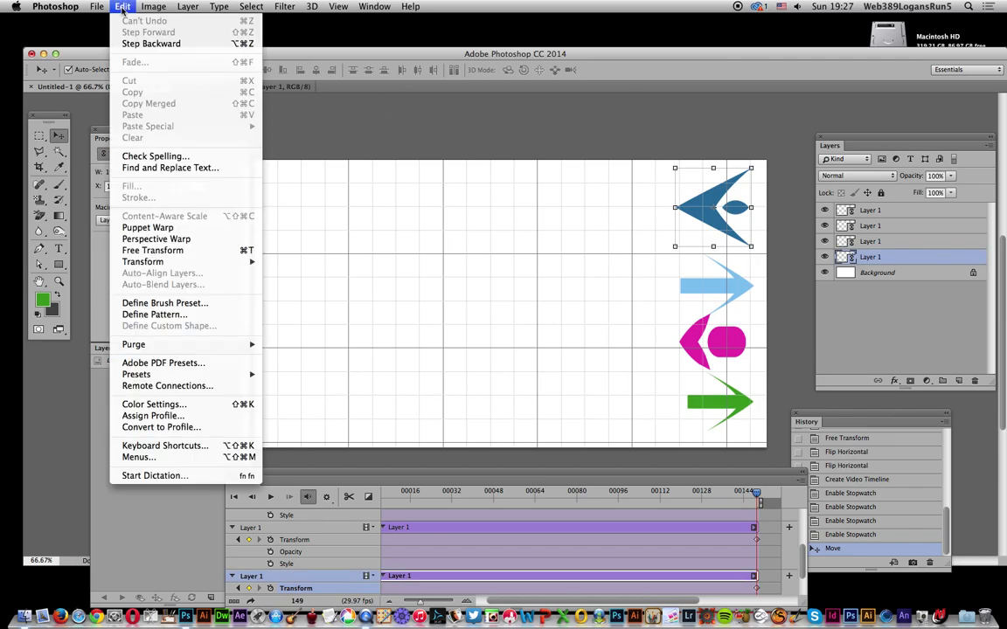
pyautogui.moveTo(188, 264)
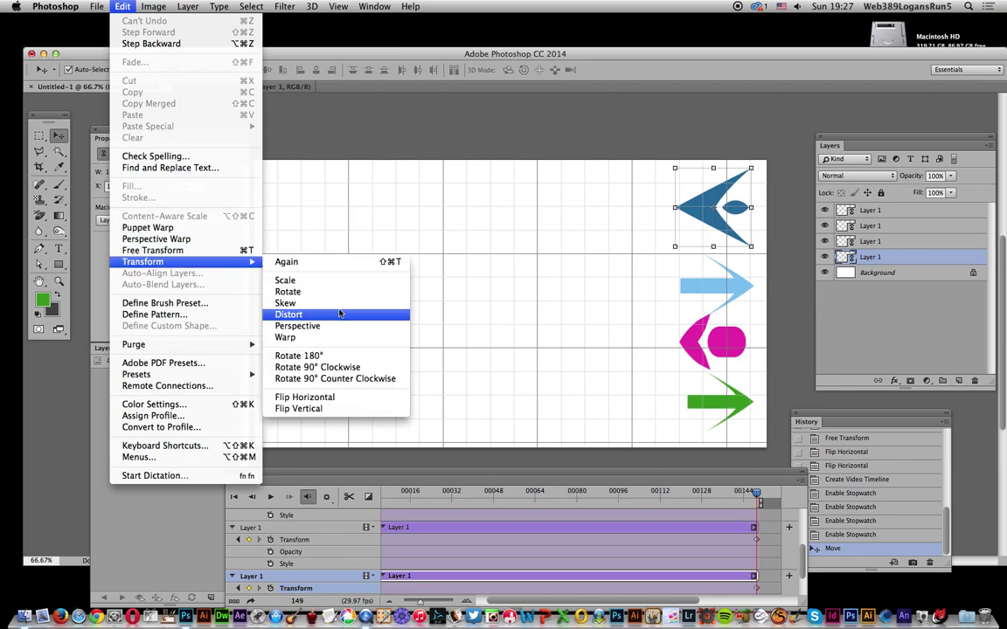
pyautogui.click(308, 399)
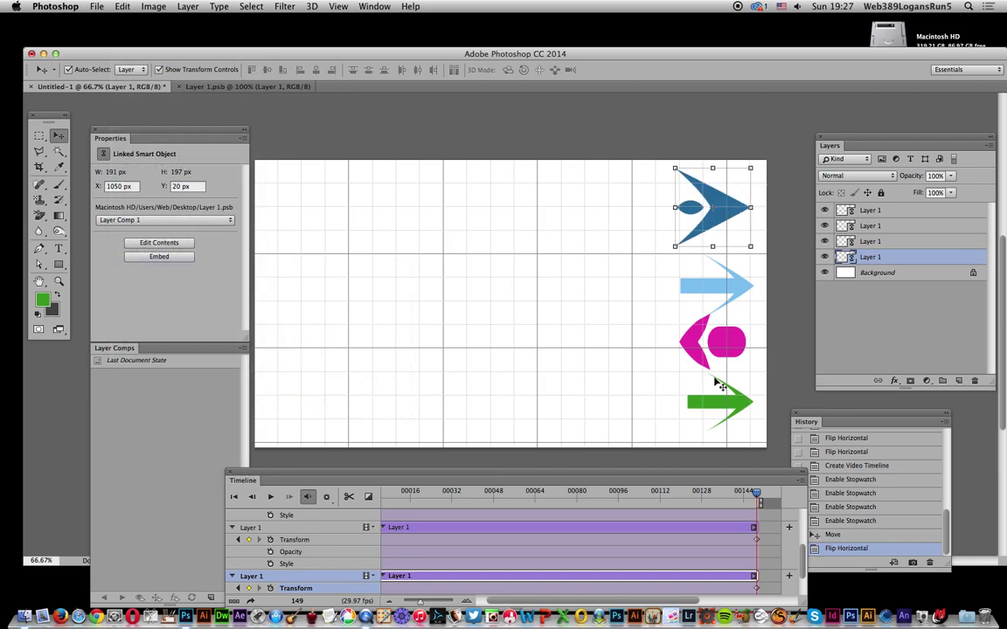
# Flip the magenta arrow horizontally at frame 149
pyautogui.click(710, 345)
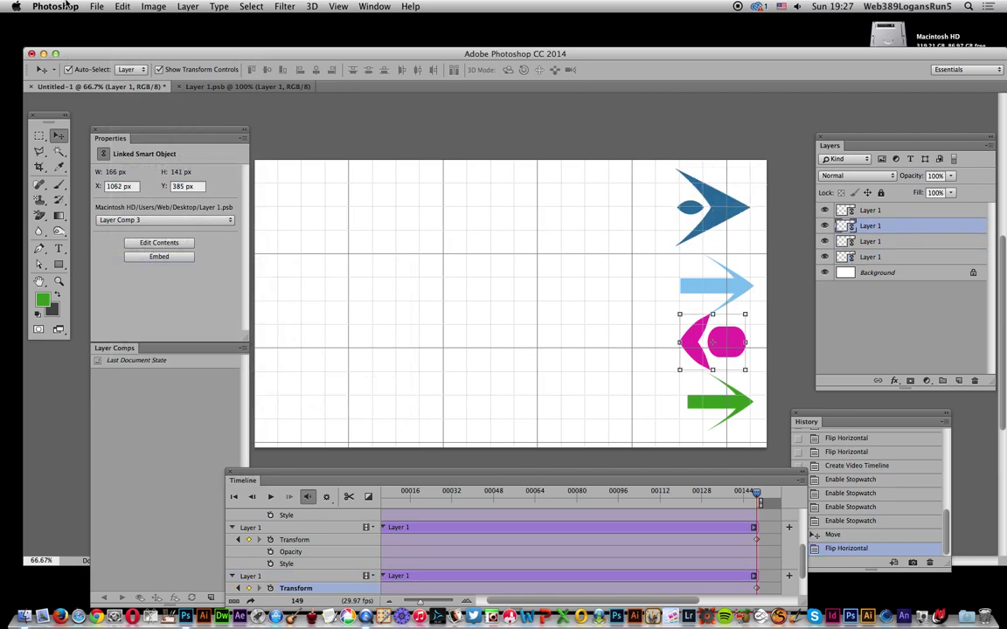
pyautogui.click(121, 7)
pyautogui.moveTo(134, 265)
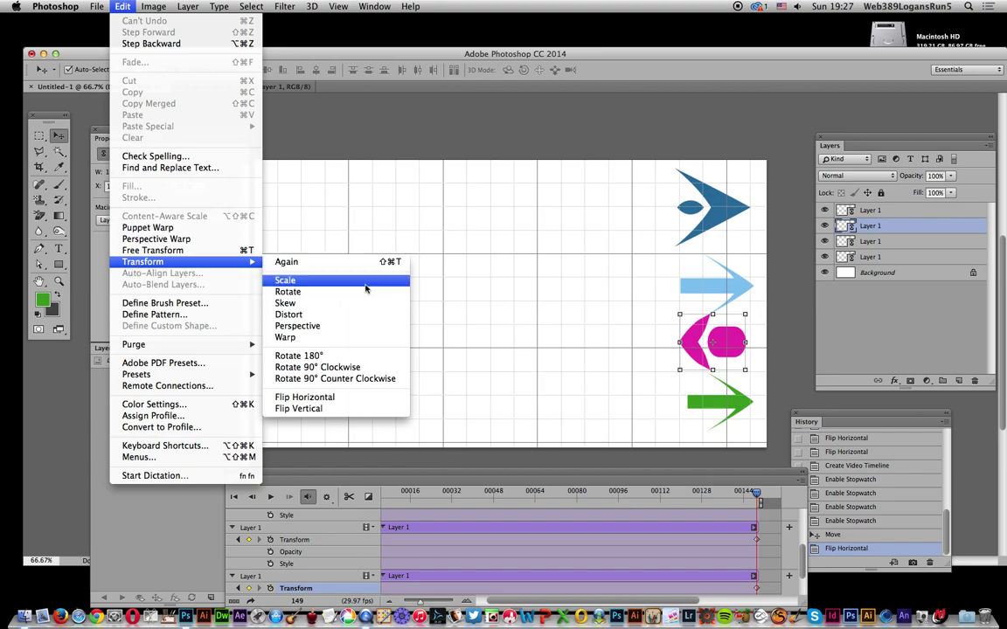
pyautogui.click(302, 397)
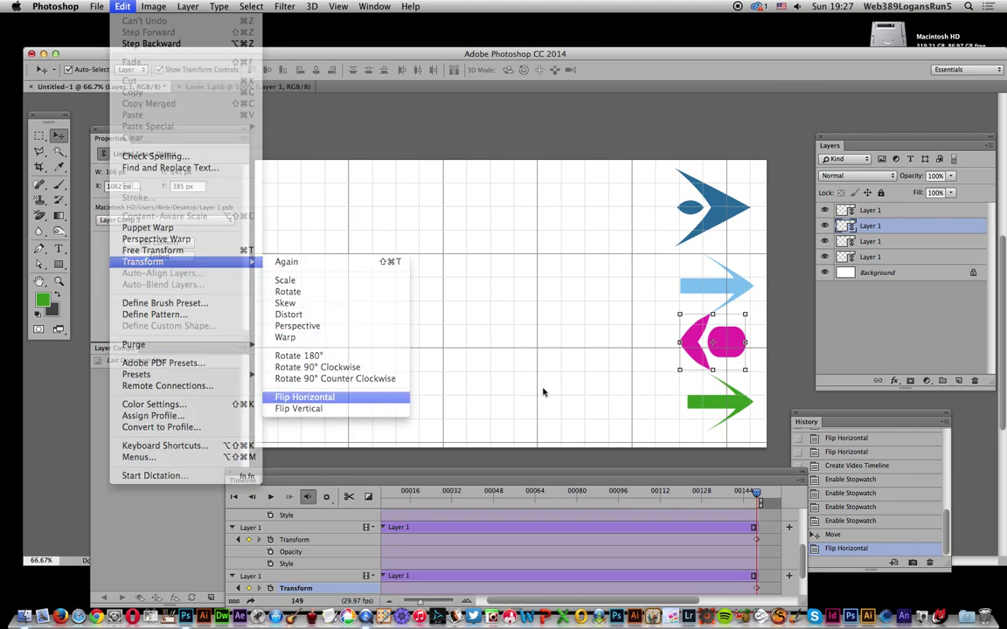
# Rotate the green arrow 90° clockwise at frame 149
pyautogui.click(744, 410)
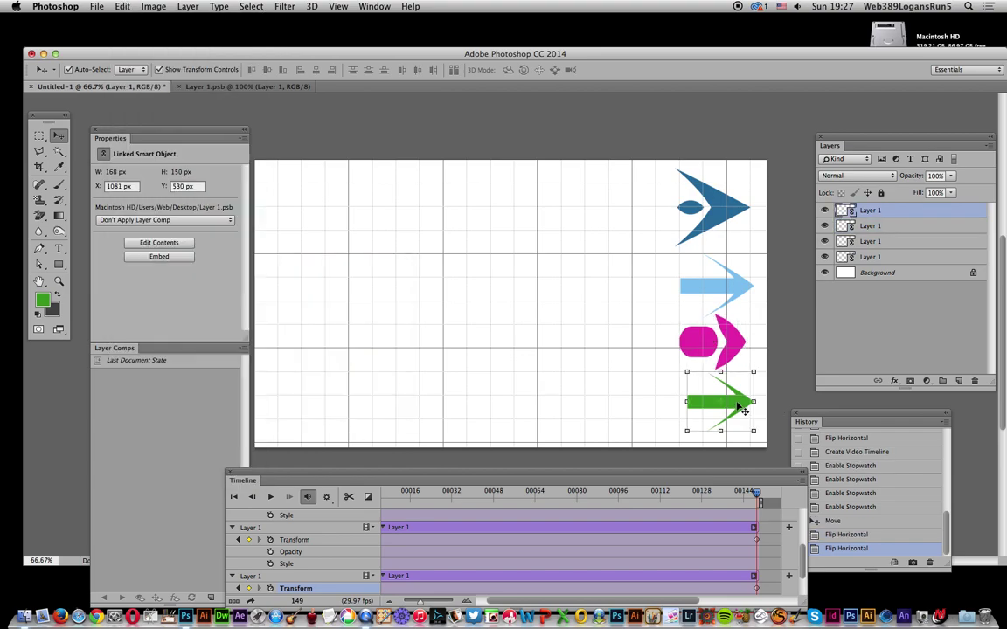
pyautogui.click(119, 8)
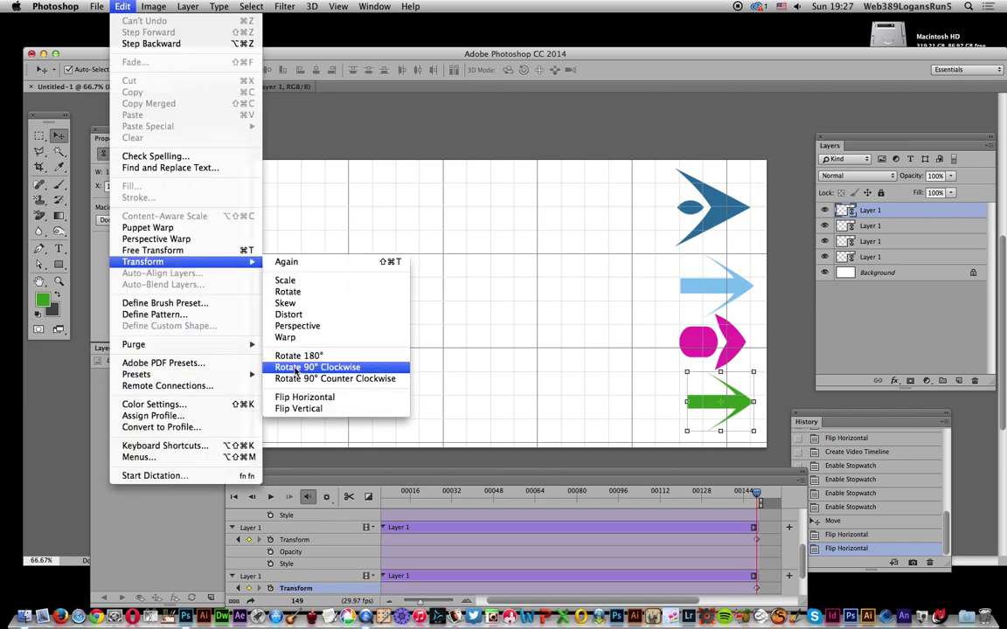
pyautogui.click(296, 368)
# Rotate the dark-blue arrow 90° counter clockwise at frame 149, and return the playhead to frame 0
pyautogui.click(729, 213)
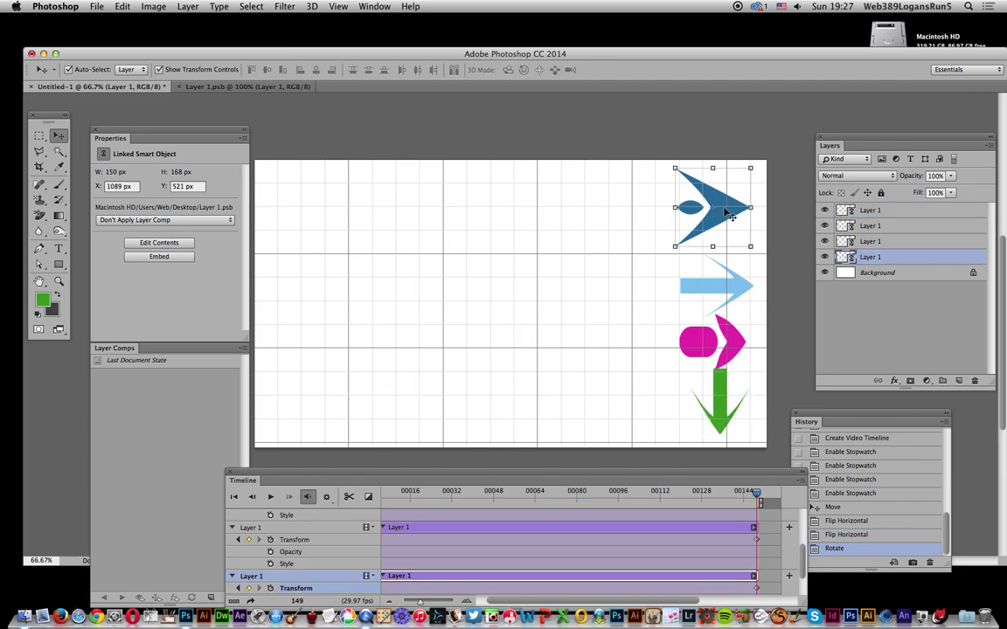
pyautogui.click(154, 7)
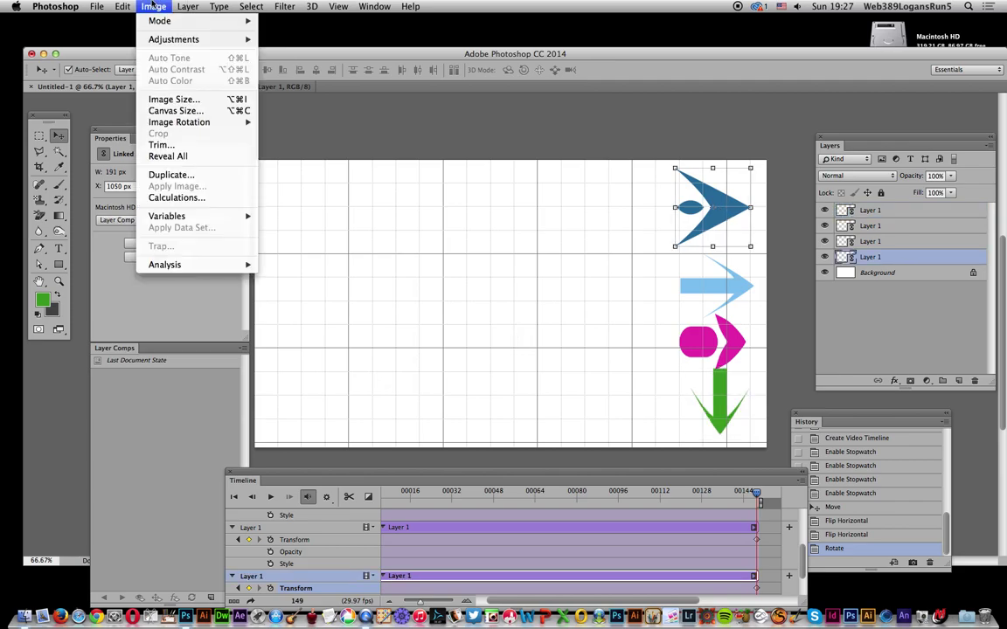
pyautogui.moveTo(123, 7)
pyautogui.moveTo(150, 262)
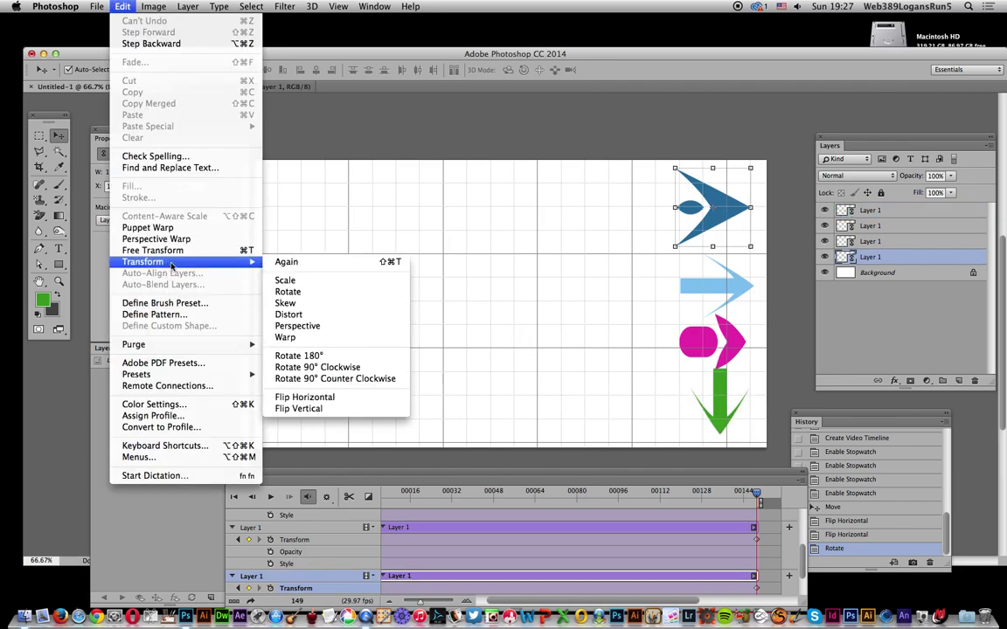
pyautogui.click(308, 379)
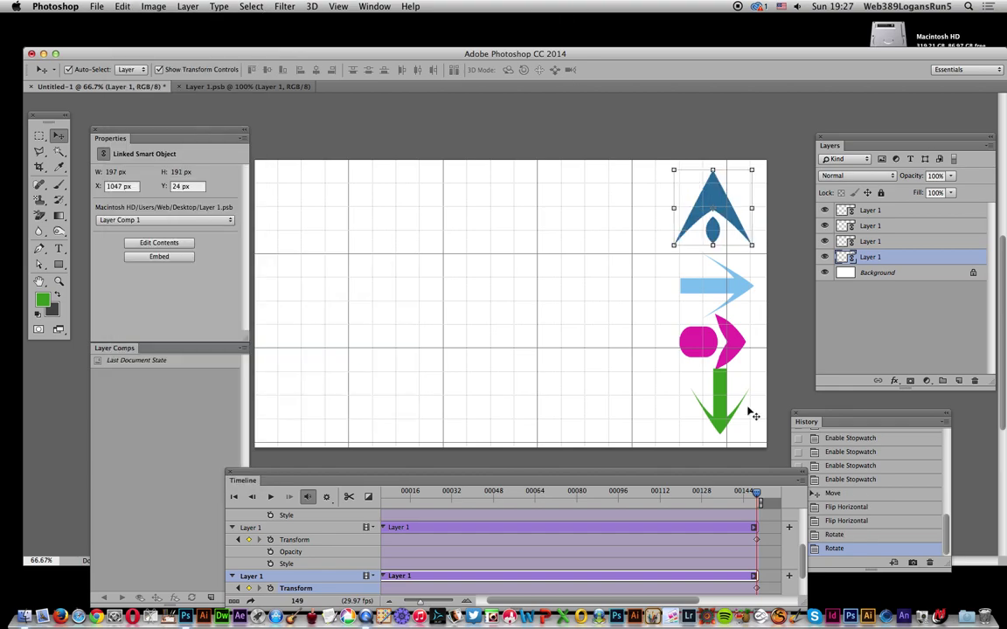
pyautogui.moveTo(759, 496); pyautogui.dragTo(259, 456)
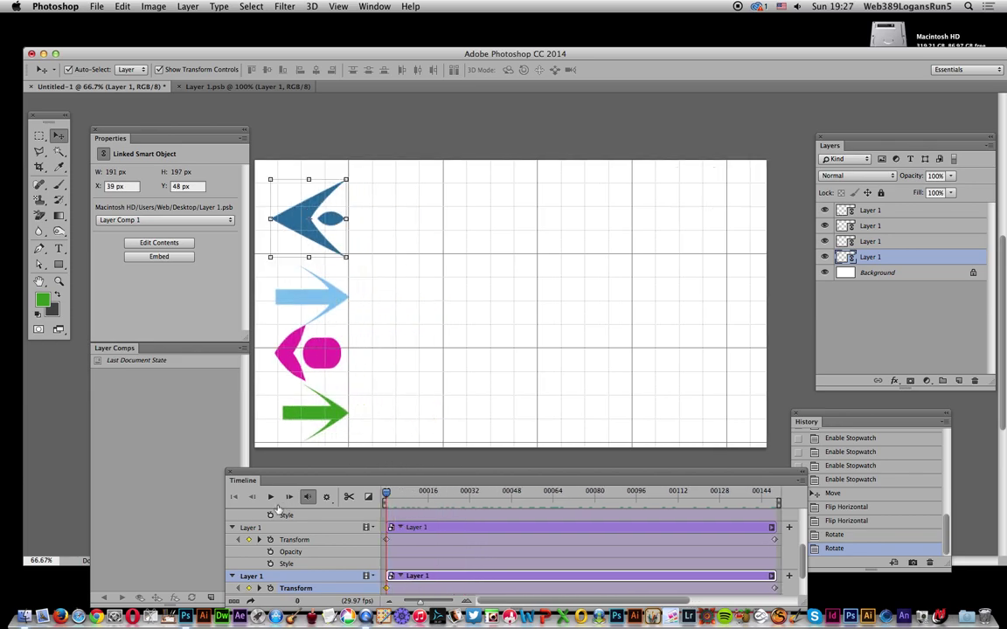
# Play the animation from frame 0 and stop it at frame 125
pyautogui.click(270, 497)
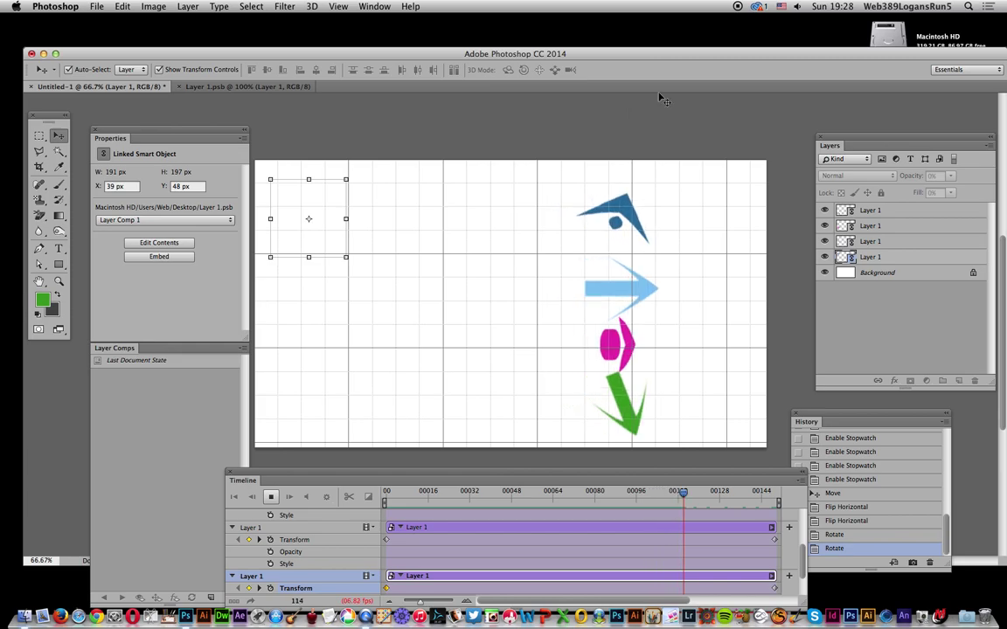
pyautogui.click(271, 497)
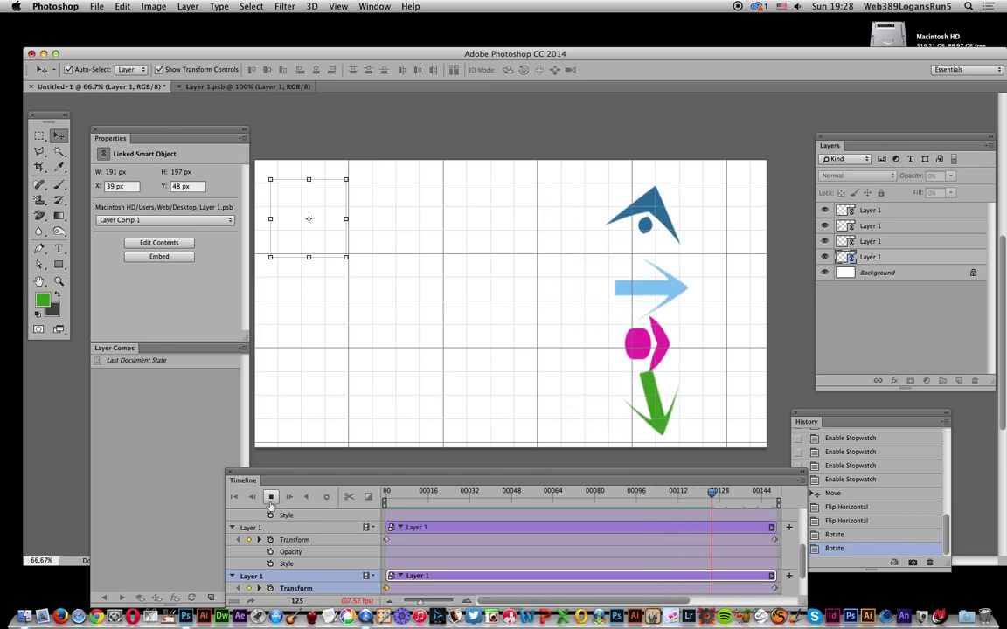
# Try Layer Comp 2 on the dark-blue arrow smart object, and set it back to Layer Comp 1
pyautogui.click(611, 209)
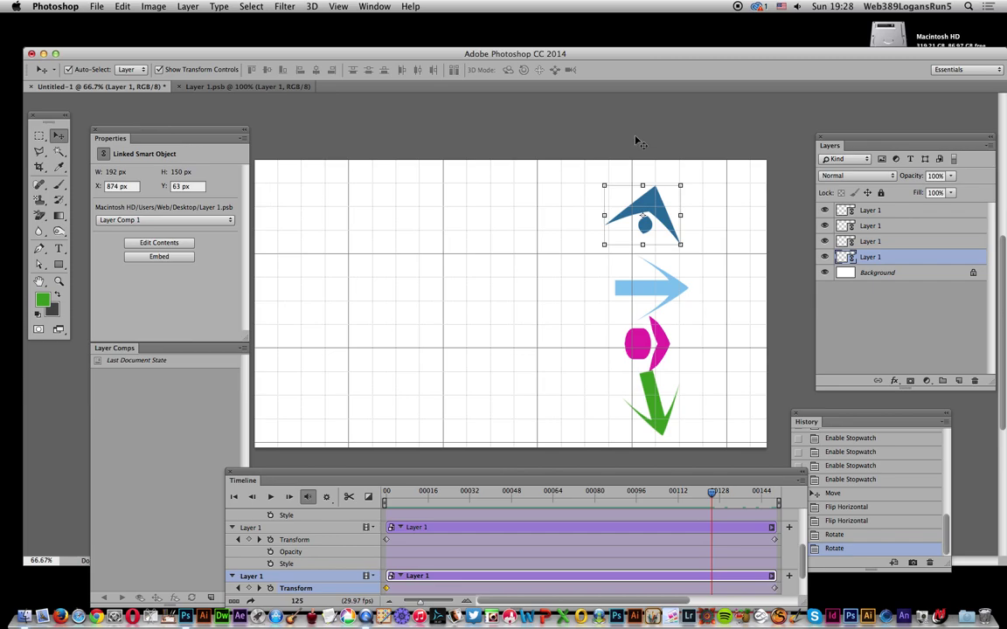
pyautogui.click(150, 221)
pyautogui.click(148, 228)
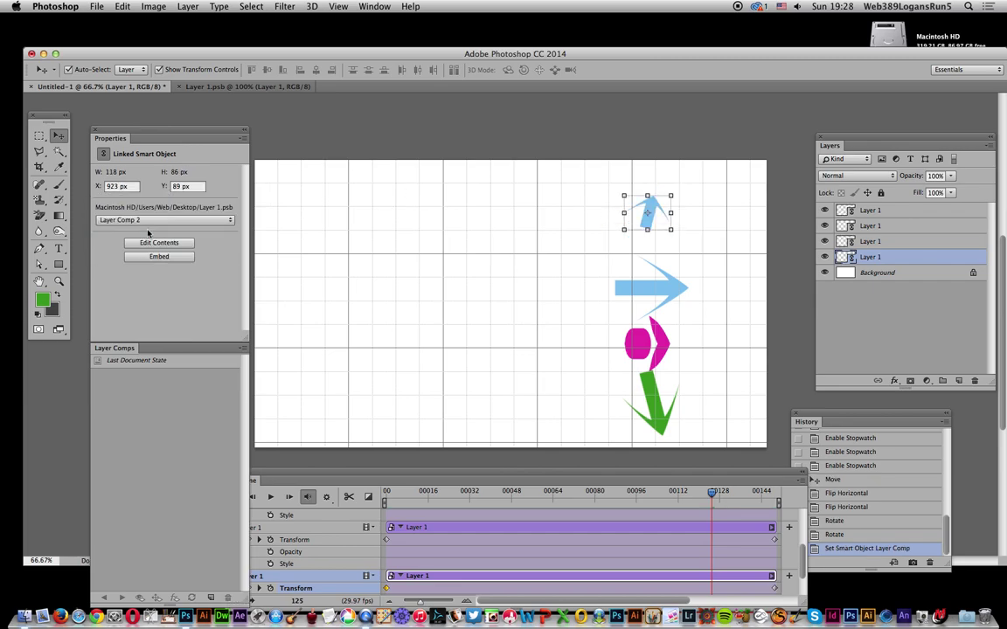
pyautogui.click(163, 221)
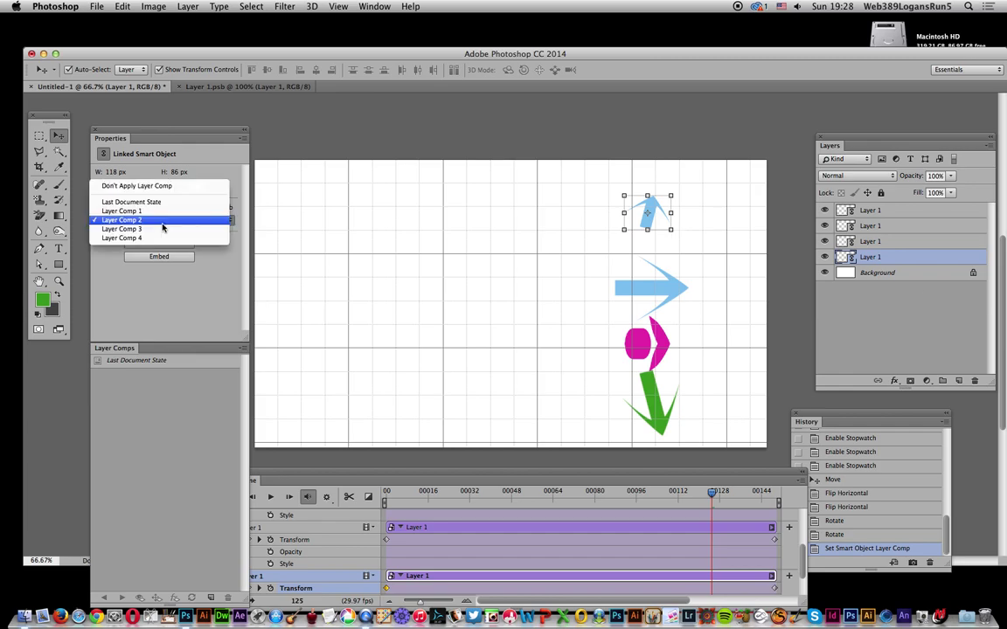
pyautogui.click(153, 211)
# Apply a Gaussian Blur with a 9.7-pixel radius to the green arrow on Layer 4 in Layer 1.psb
pyautogui.click(230, 88)
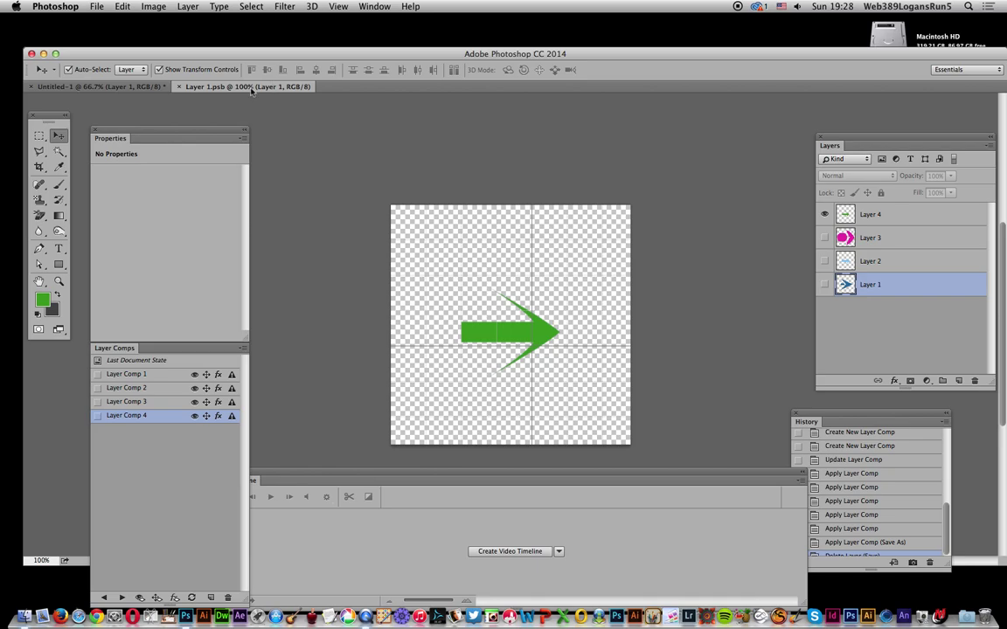
pyautogui.click(546, 332)
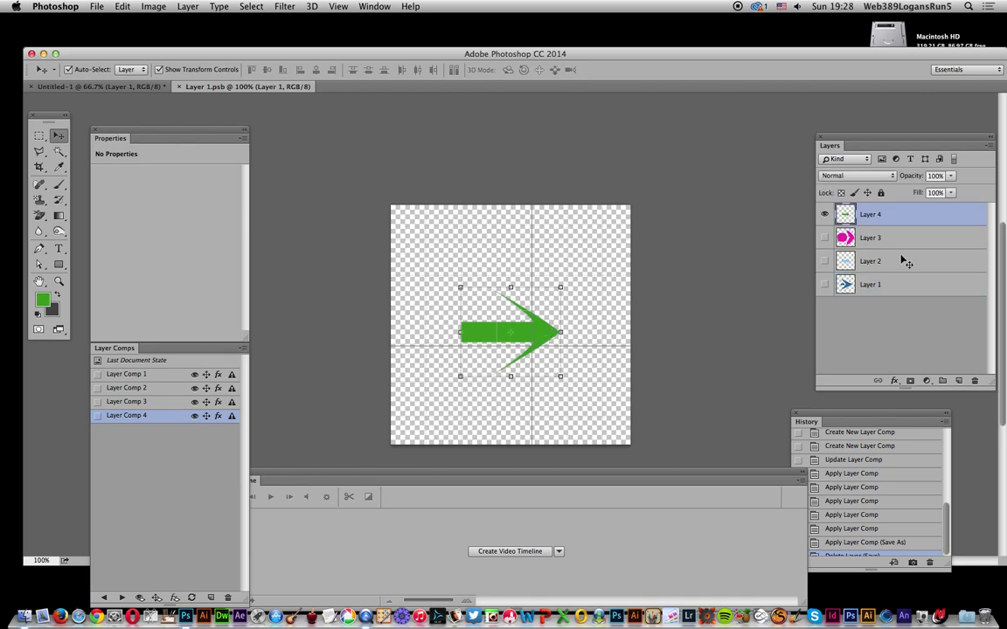
pyautogui.click(278, 7)
pyautogui.moveTo(289, 149)
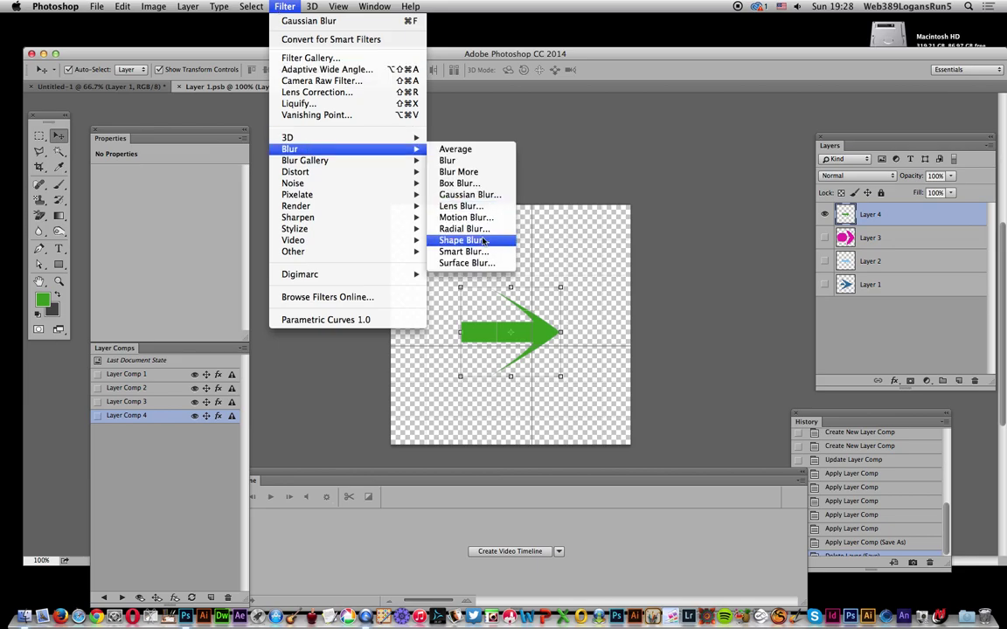
pyautogui.click(469, 194)
pyautogui.moveTo(458, 385); pyautogui.dragTo(465, 382)
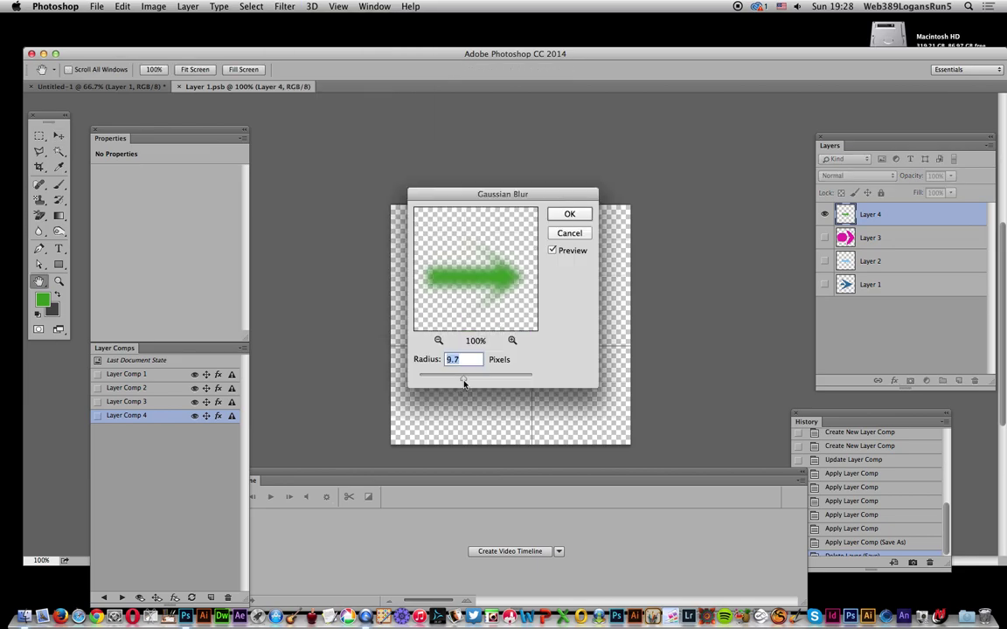
pyautogui.click(569, 215)
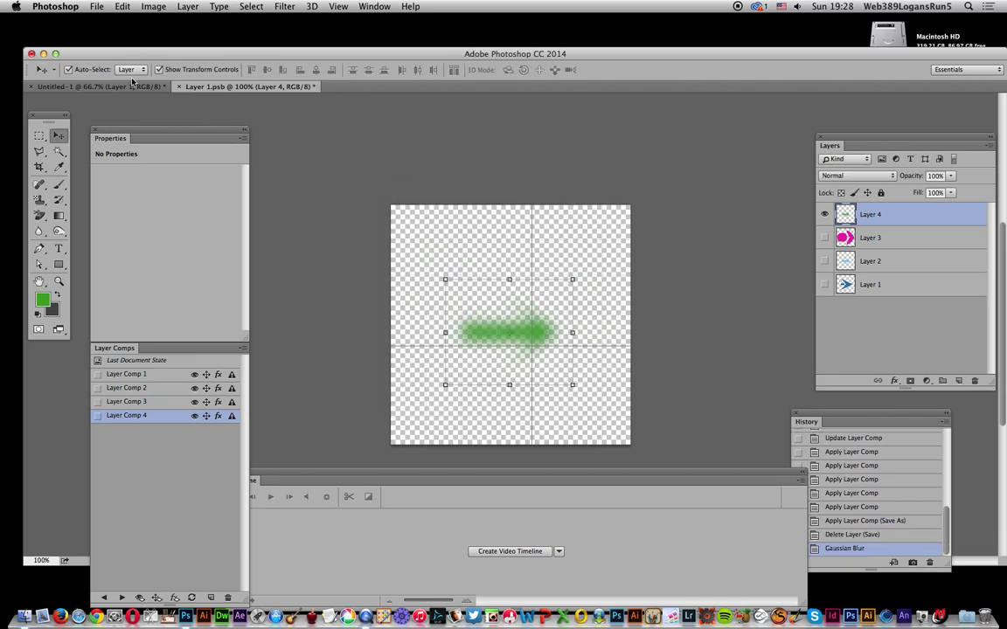
# Save Layer 1.psb and return to the Untitled-1 document
pyautogui.click(97, 7)
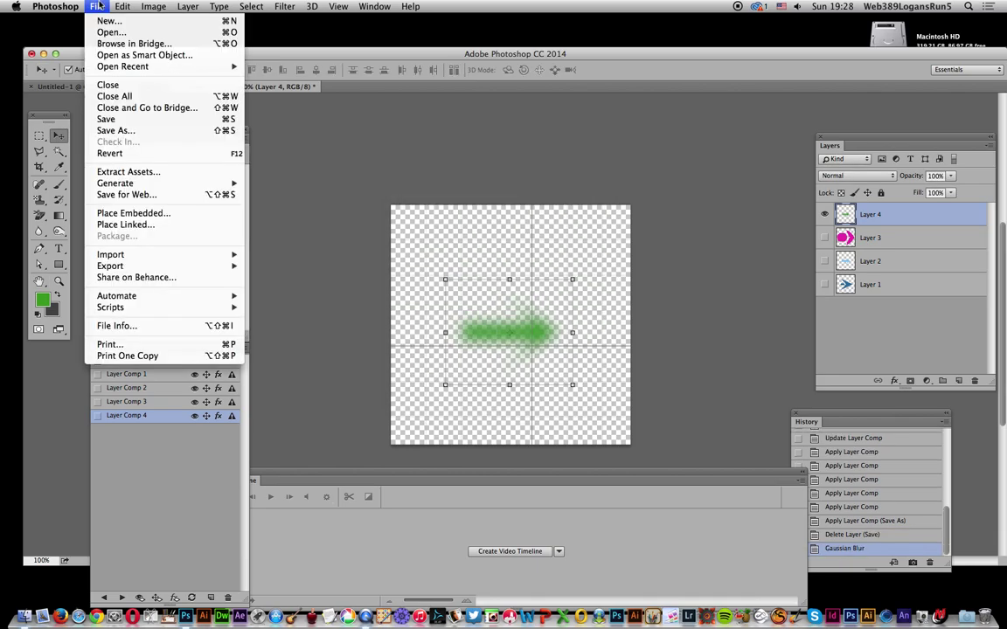
pyautogui.click(121, 119)
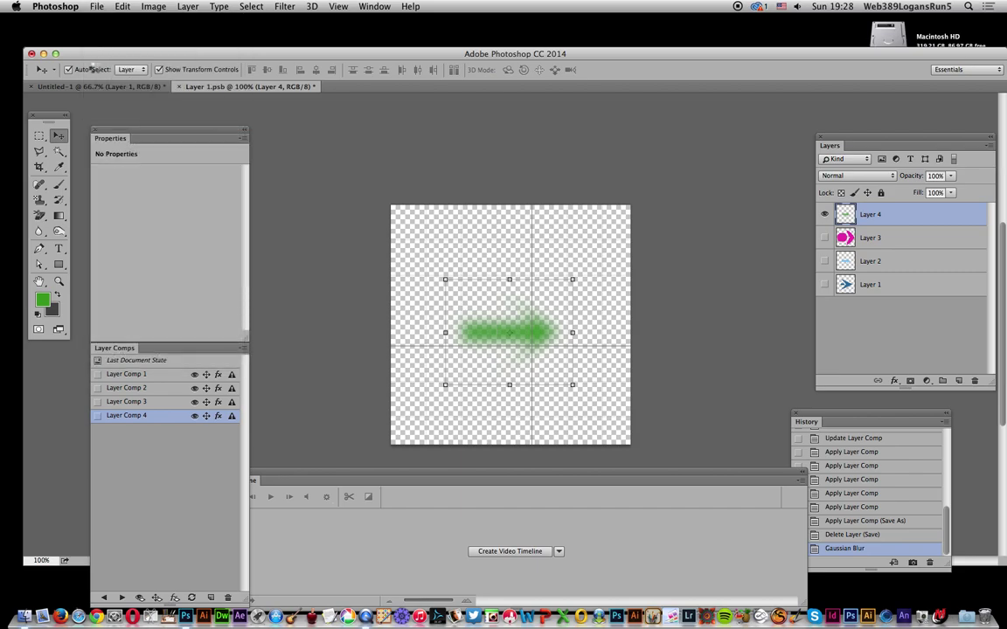
pyautogui.click(97, 87)
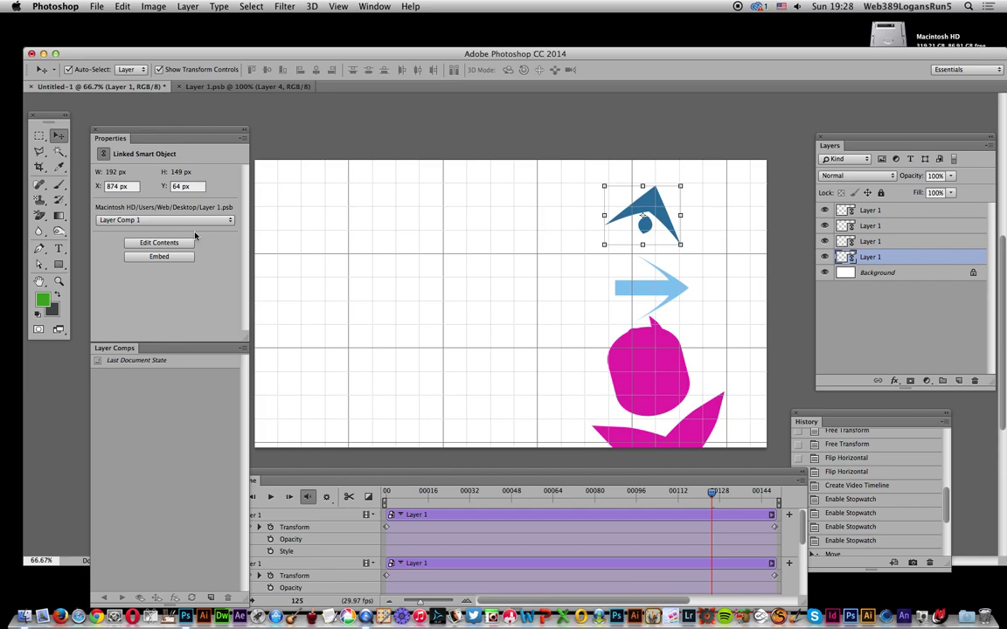
# Try Layer Comp 2 on the dark-blue arrow smart object and check the blurred artwork in Layer 1.psb
pyautogui.click(146, 219)
pyautogui.click(145, 229)
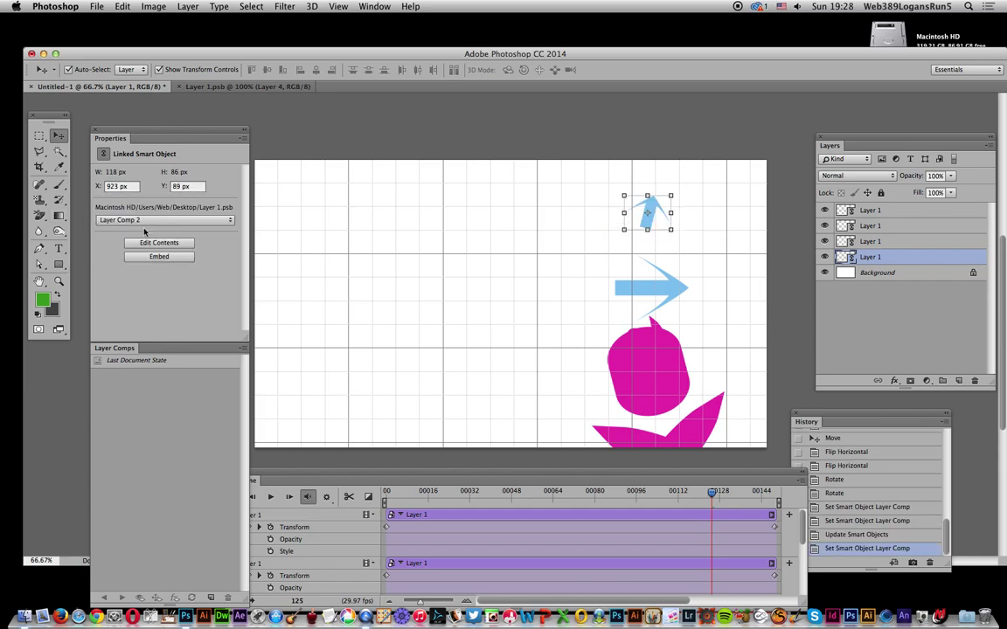
pyautogui.click(232, 87)
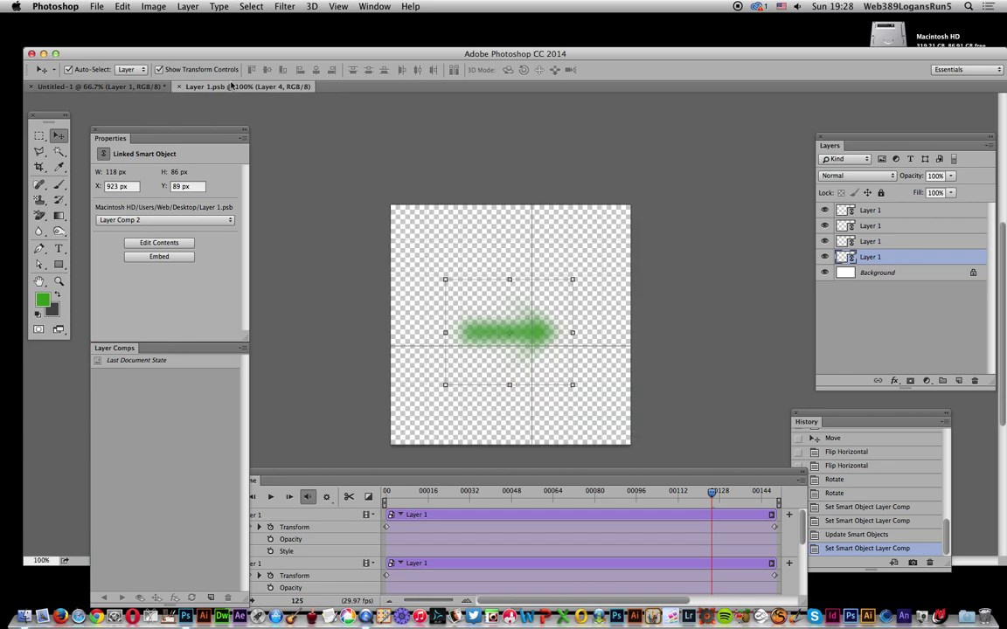
pyautogui.click(100, 86)
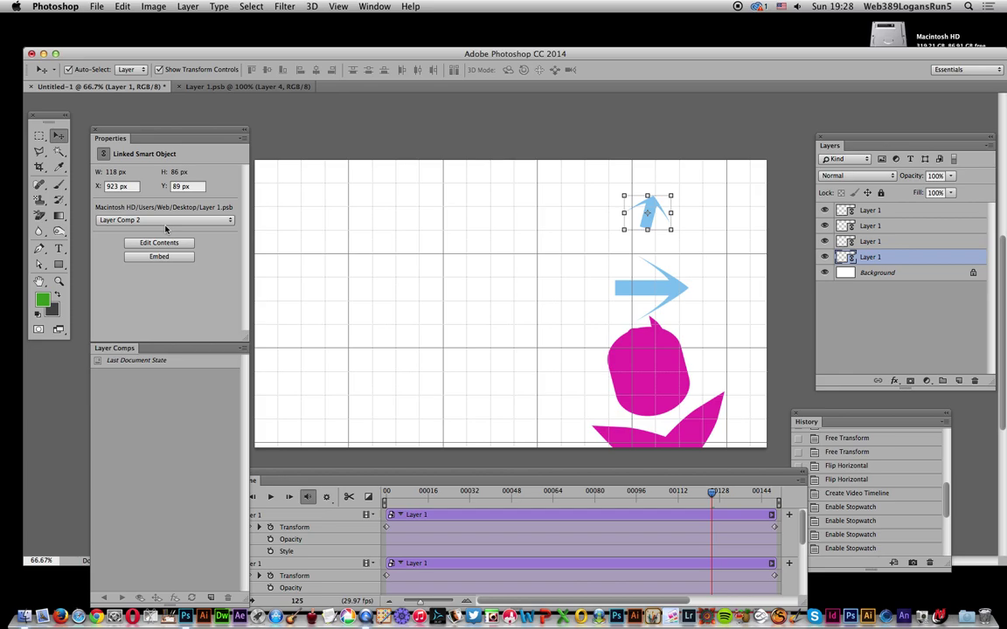
# Set the uppermost arrow's smart object on the canvas to Layer Comp 4, and scrub the playhead back to frame 3
pyautogui.click(164, 221)
pyautogui.click(164, 238)
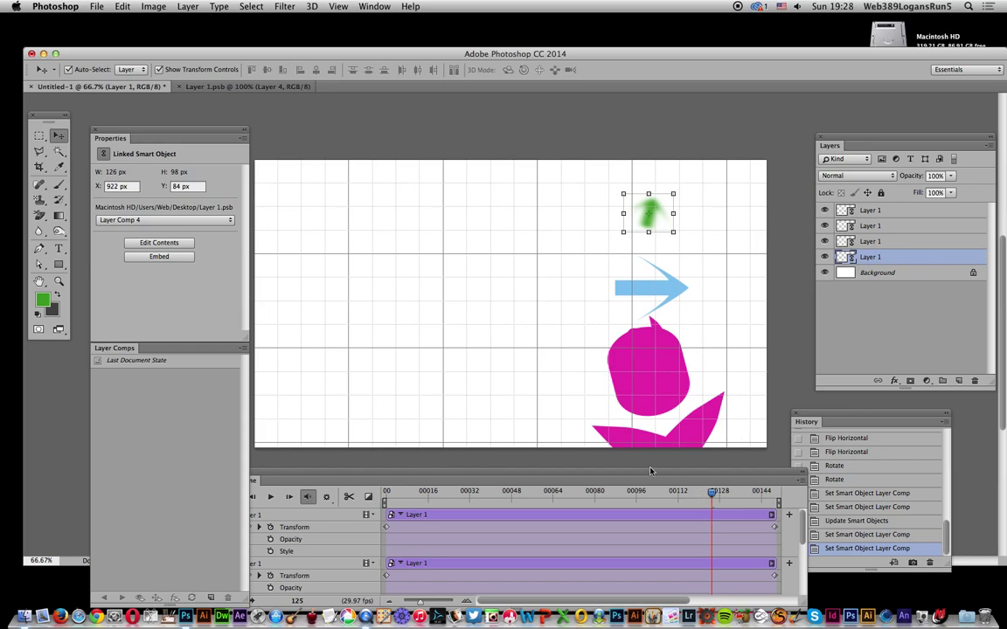
pyautogui.moveTo(715, 495); pyautogui.dragTo(394, 505)
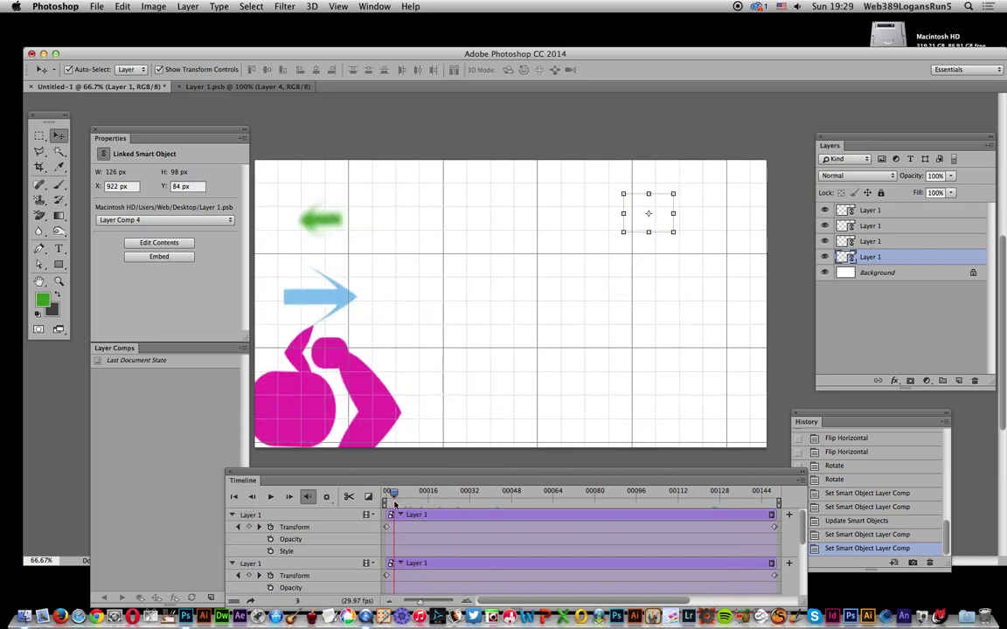